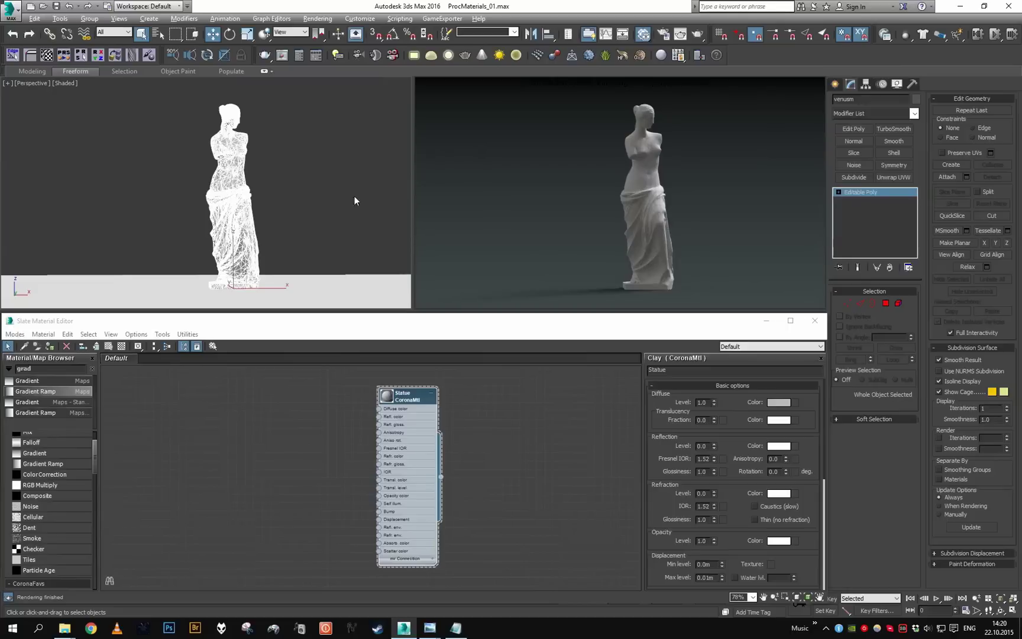
Examine the untextured Venus statue from several distances and angles in the perspective view and interactive render.
scroll(343, 181, up, 3)
middle_drag(332, 138, 333, 175)
scroll(333, 175, up, 2)
scroll(333, 176, down, 2)
middle_drag(336, 215, 313, 150)
scroll(308, 150, down, 3)
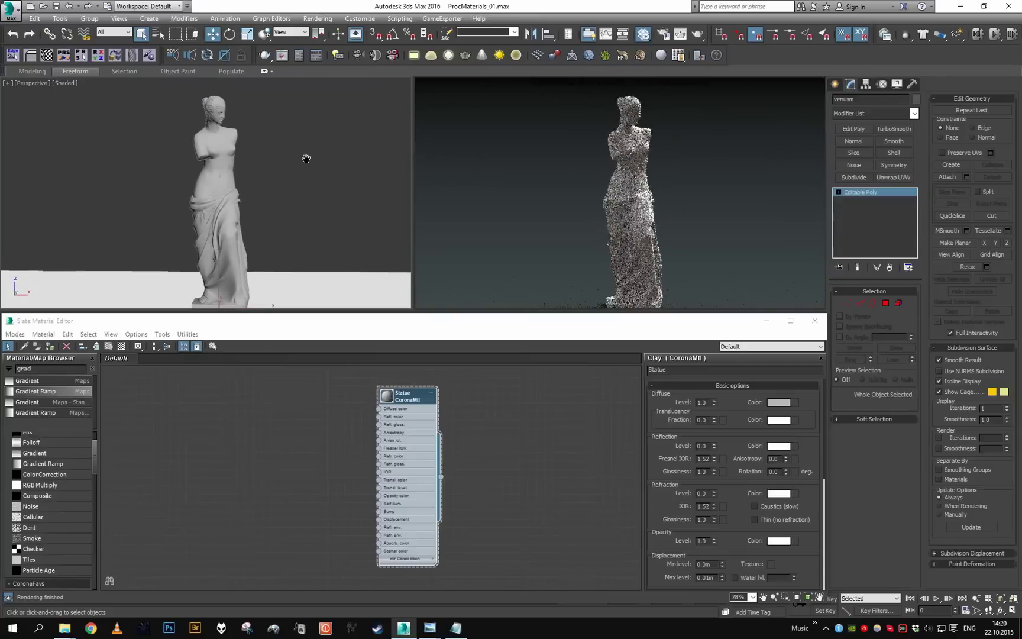
scroll(306, 159, up, 2)
alt+middle_drag(305, 159, 284, 198)
scroll(295, 211, up, 2)
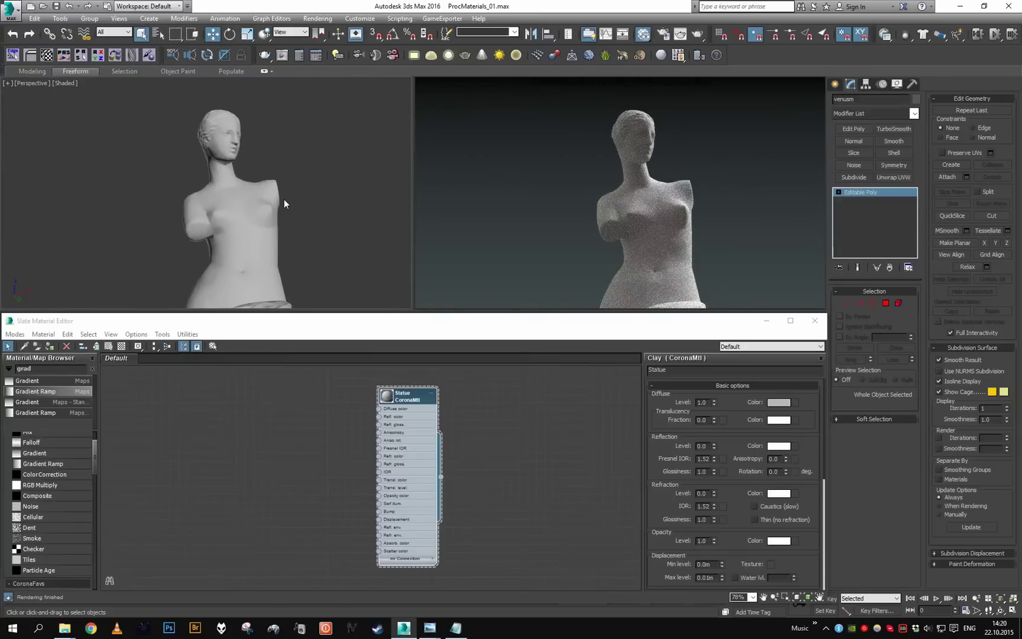
scroll(300, 231, down, 5)
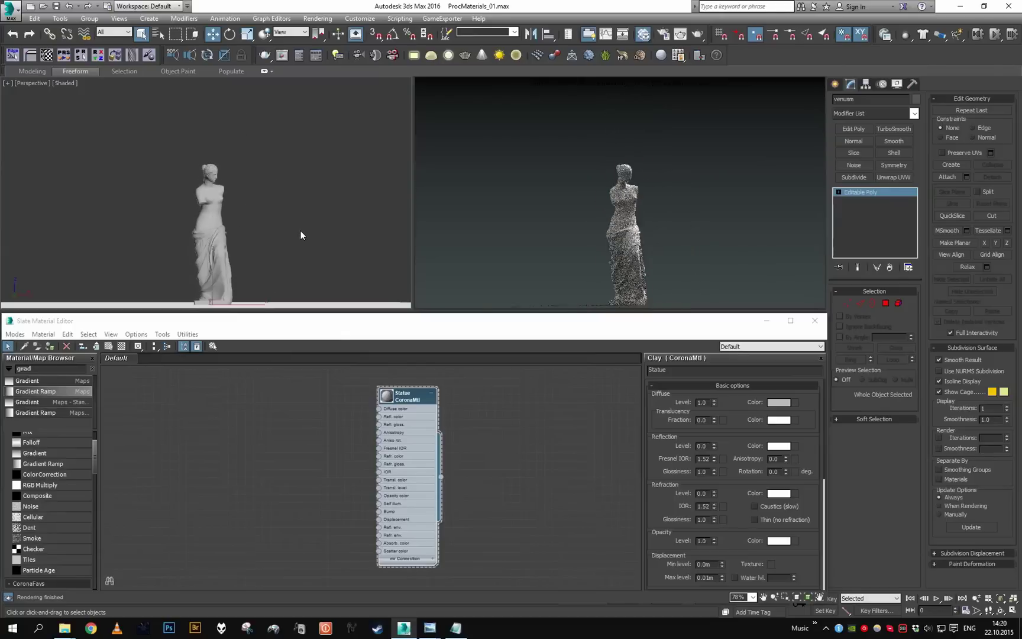
middle_drag(300, 231, 304, 205)
alt+middle_drag(304, 205, 303, 189)
scroll(305, 206, up, 3)
scroll(304, 189, down, 1)
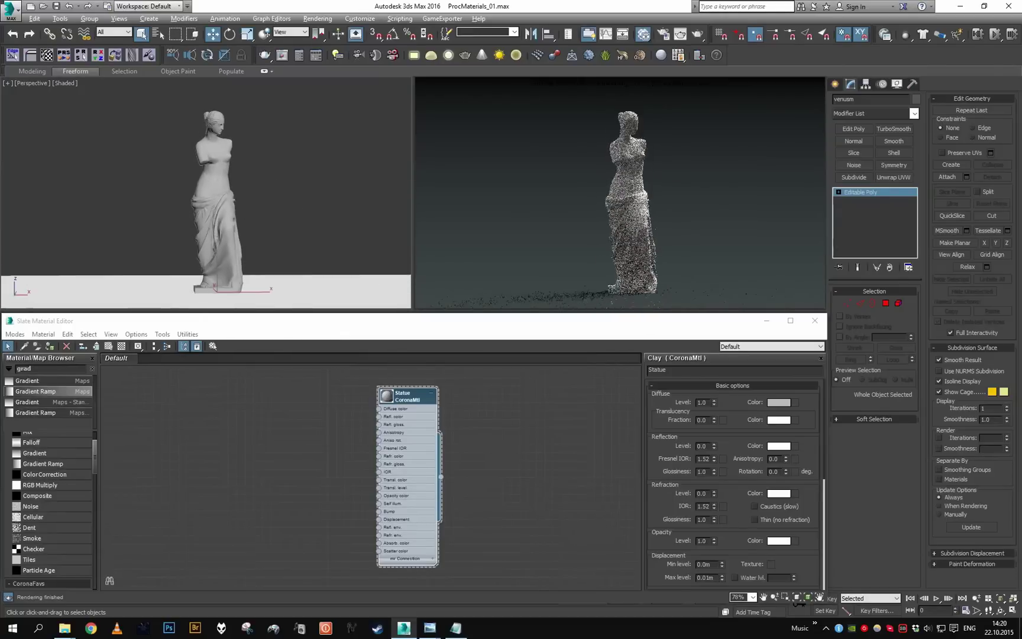
Examine the bronze dancer's colour and shine in the Reference.jpg photo in Windows Photo Viewer.
click(430, 628)
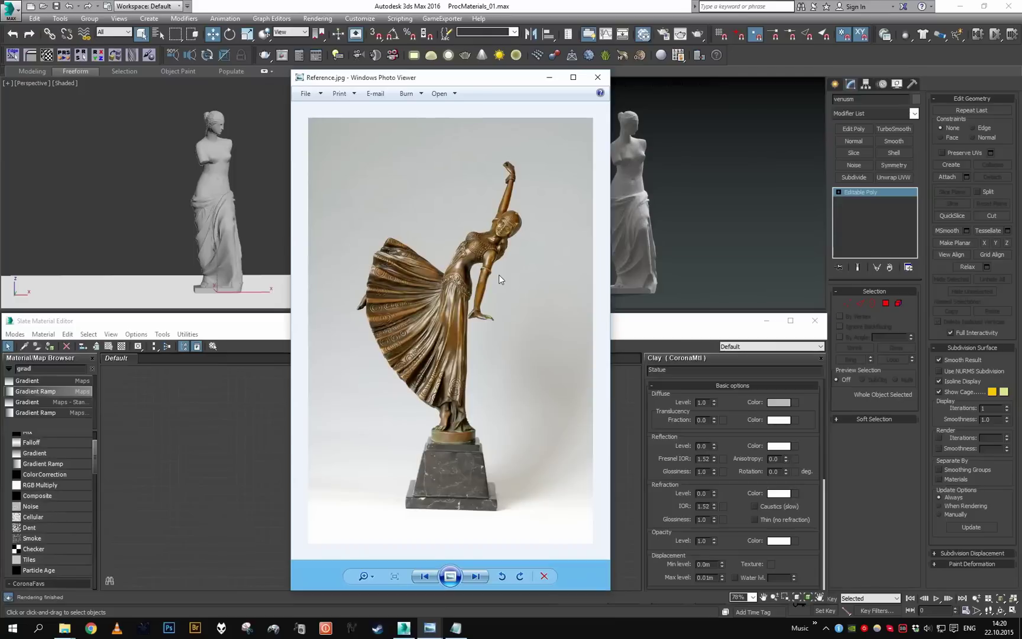
scroll(500, 276, up, 3)
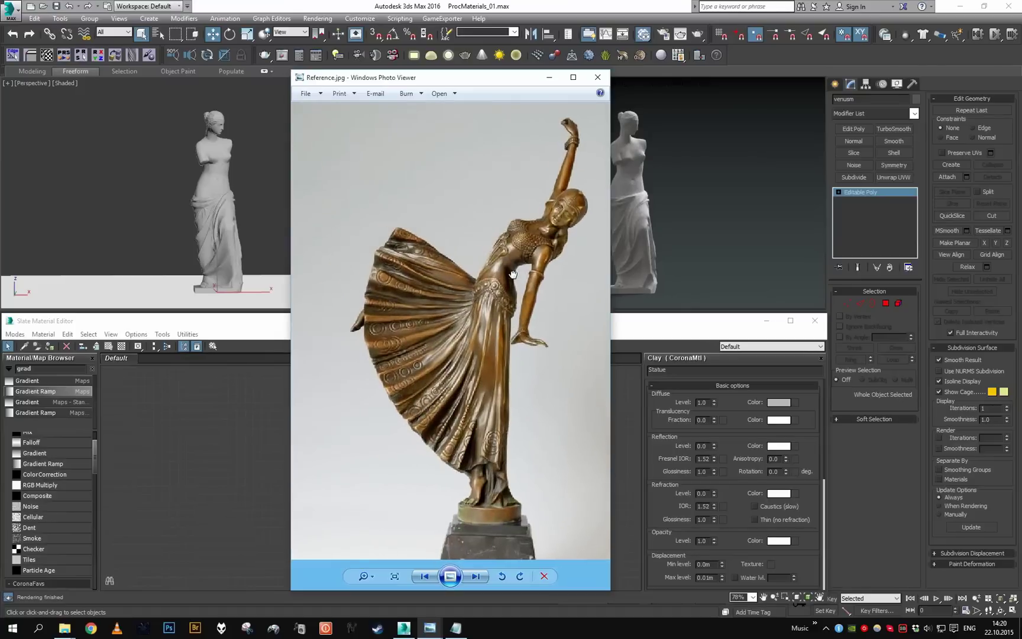
drag(538, 182, 532, 200)
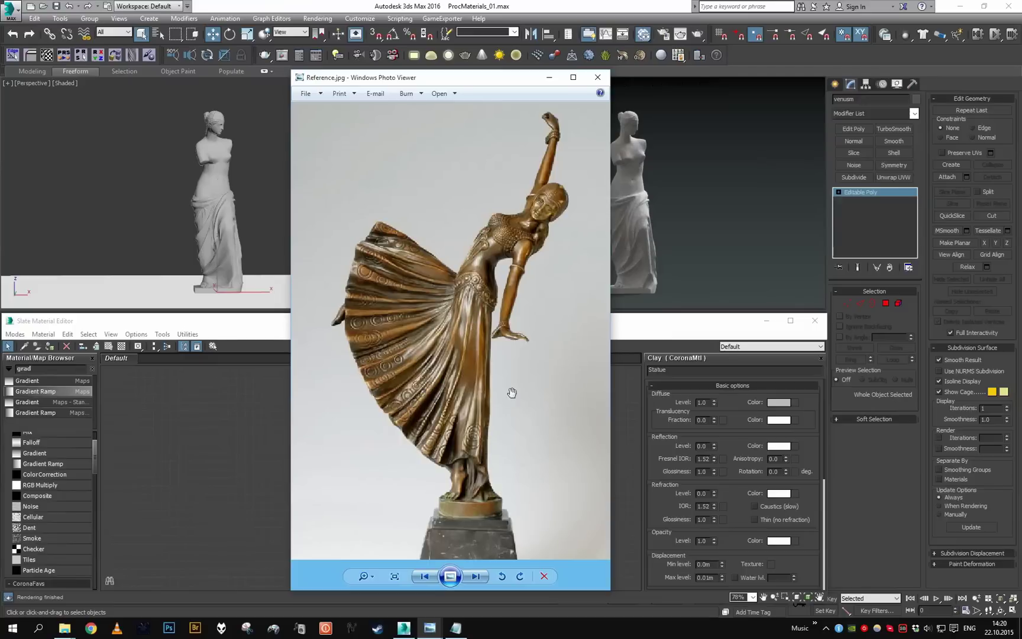
drag(541, 274, 495, 279)
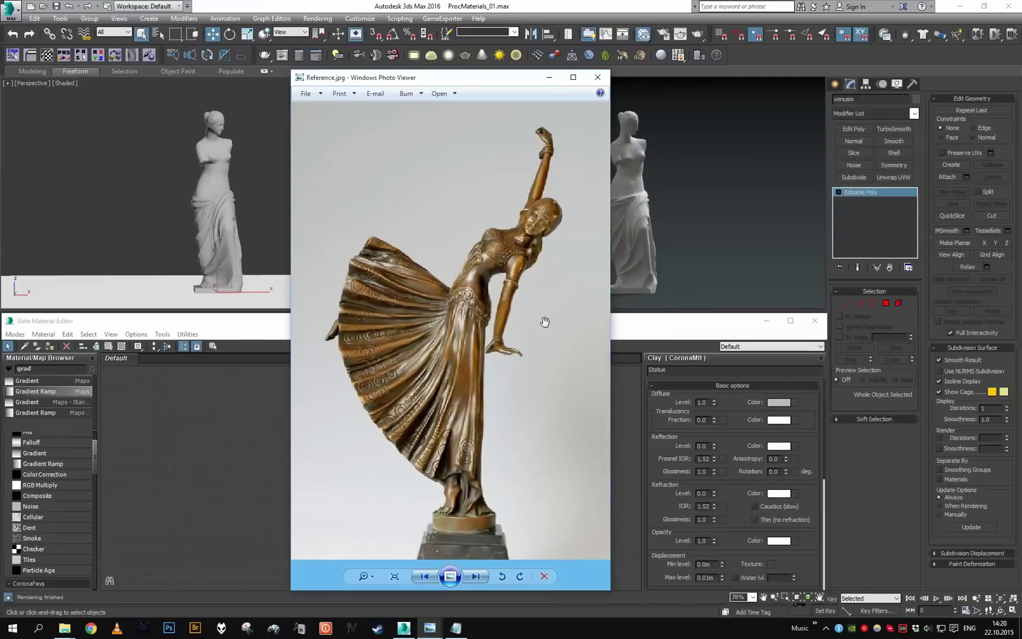
click(549, 80)
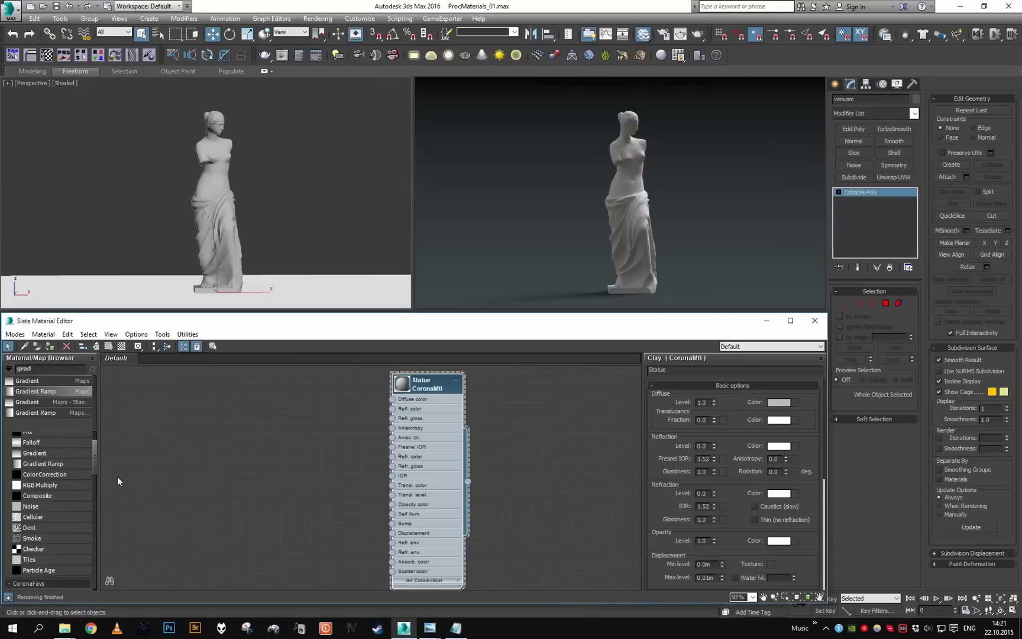
Set the Statue material's diffuse colour to a very dark brown with hue 9, saturation 236 and value 8.
drag(96, 457, 96, 447)
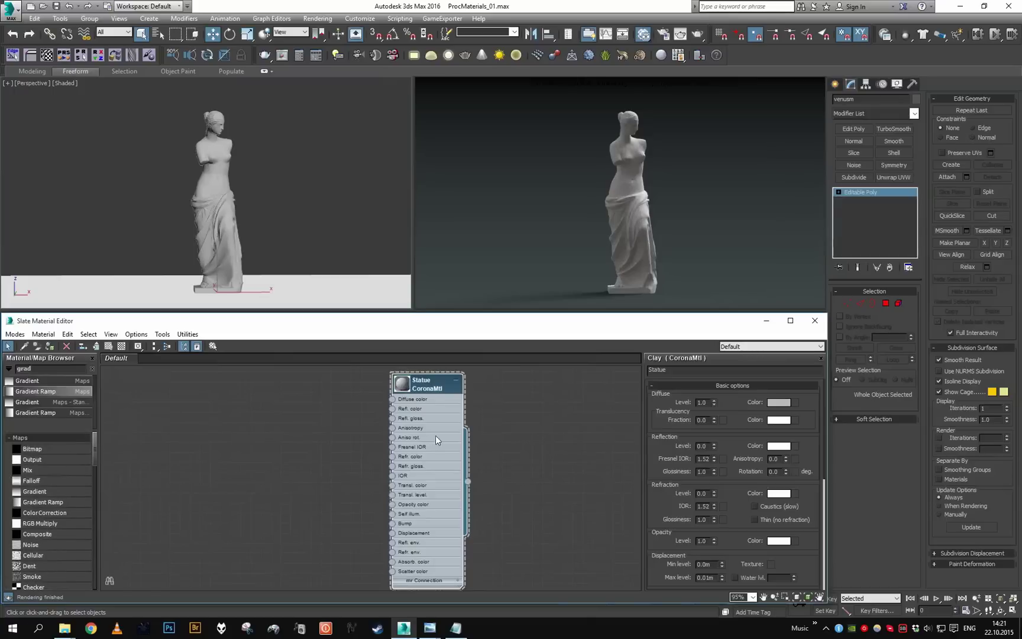
click(780, 402)
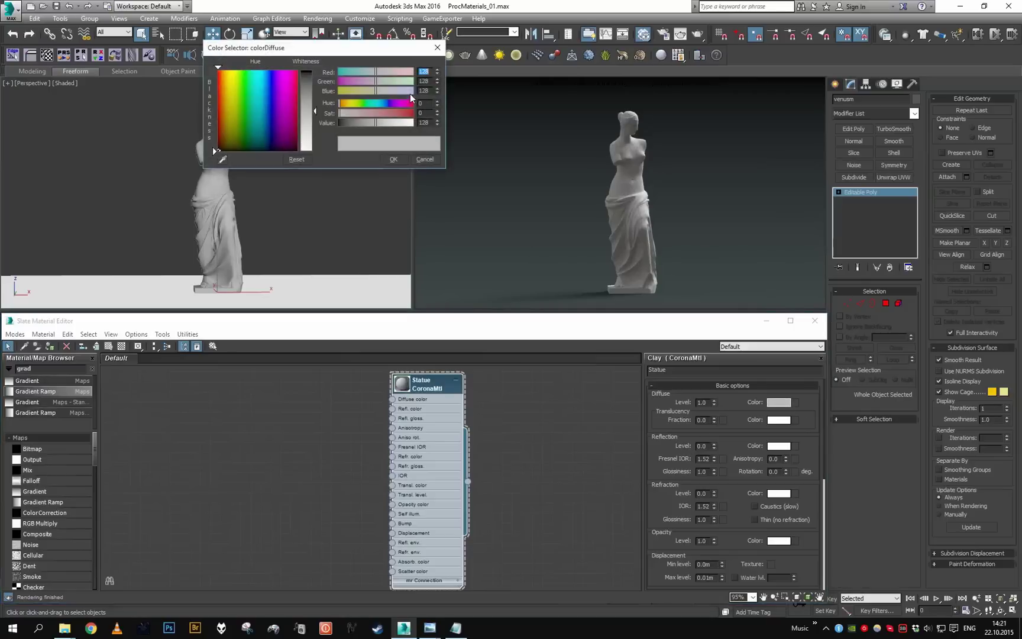
click(341, 105)
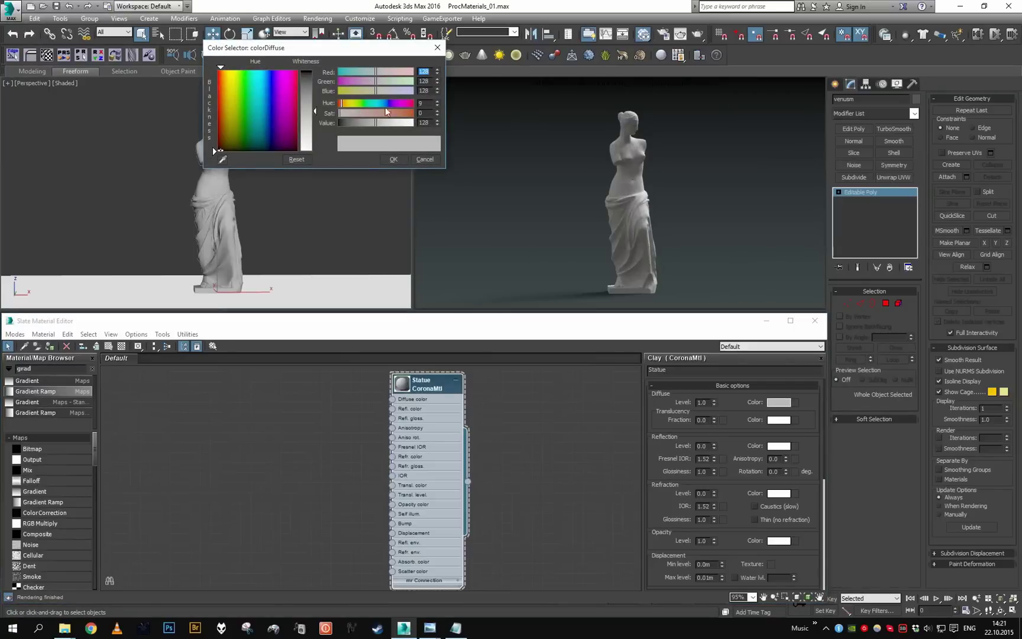
drag(392, 113, 343, 125)
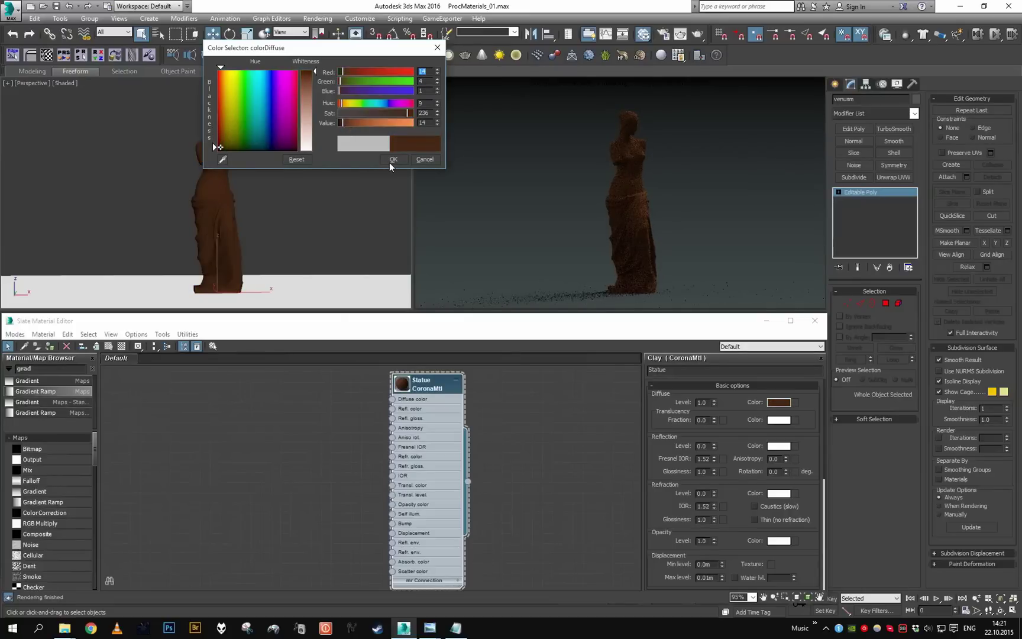
double_click(423, 122)
text(8)
key(Return)
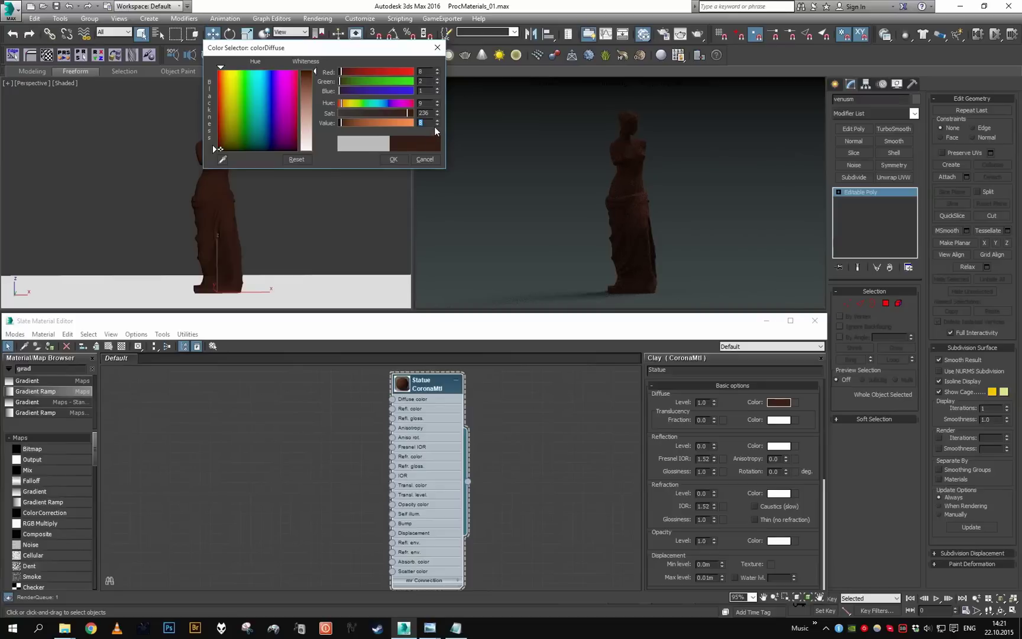
click(398, 159)
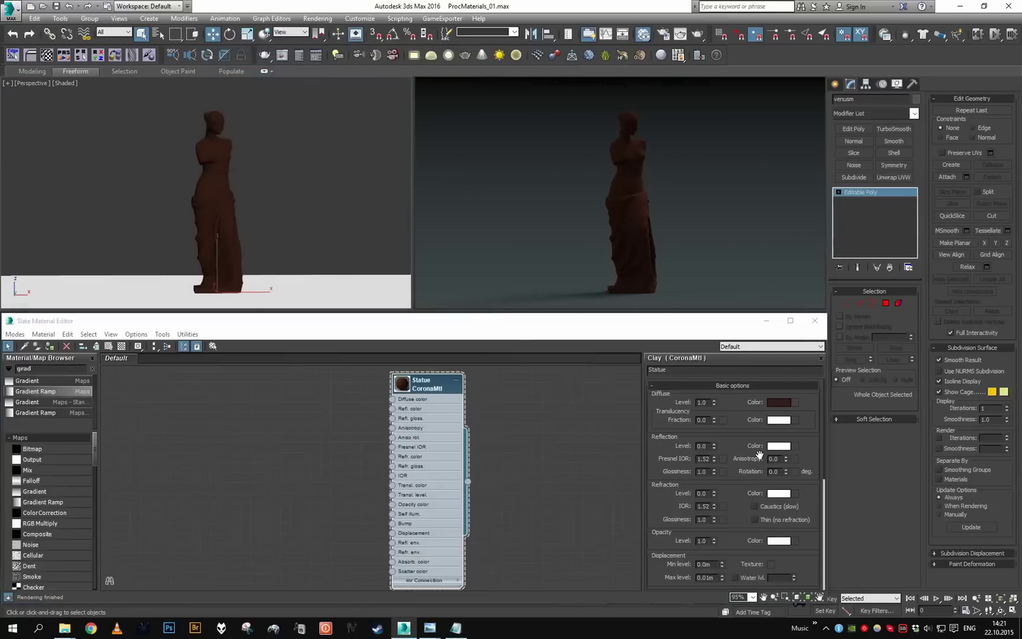
Copy the diffuse colour onto the reflection colour and set the reflection level to 0.8.
drag(776, 400, 779, 447)
click(409, 465)
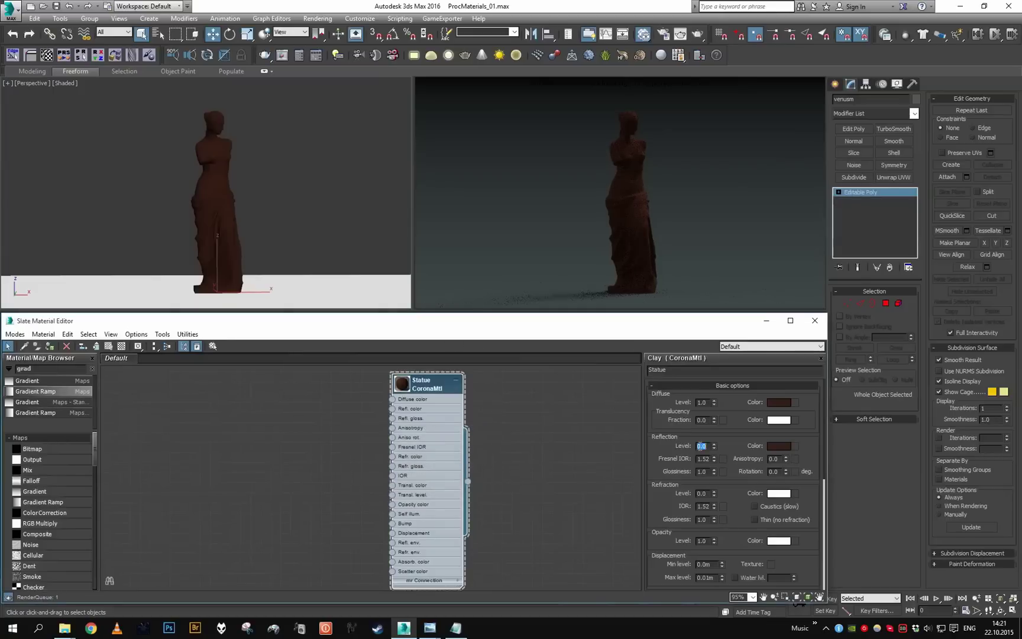
text(0.8)
key(Return)
key(Tab)
Check the bronze reference photo and set the Statue material's Fresnel IOR to 4.0.
click(430, 628)
click(488, 577)
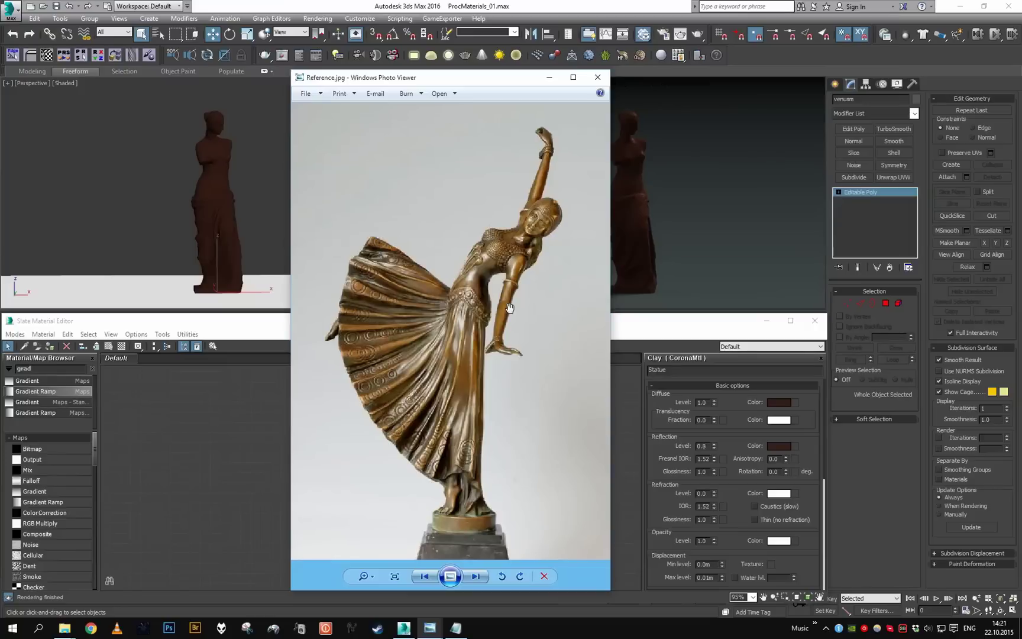
click(550, 77)
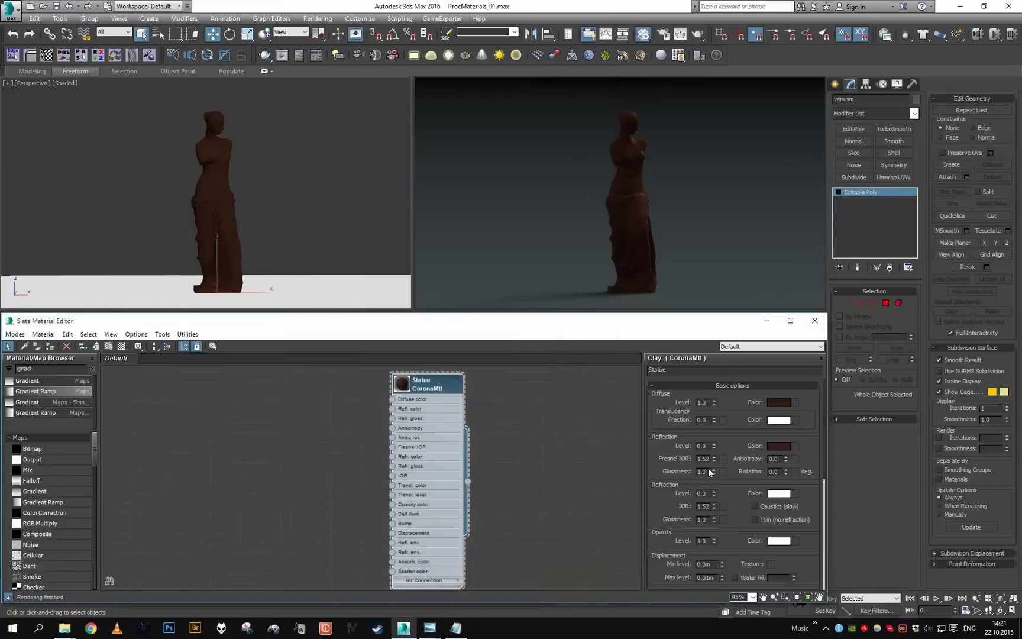
text(3.0)
key(Return)
text(4)
key(Return)
Change the reflection colour to a light pink with hue 6, saturation 66 and value 227.
click(777, 442)
mouse_move(361, 126)
mouse_down()
mouse_move(402, 123)
mouse_move(365, 112)
mouse_up()
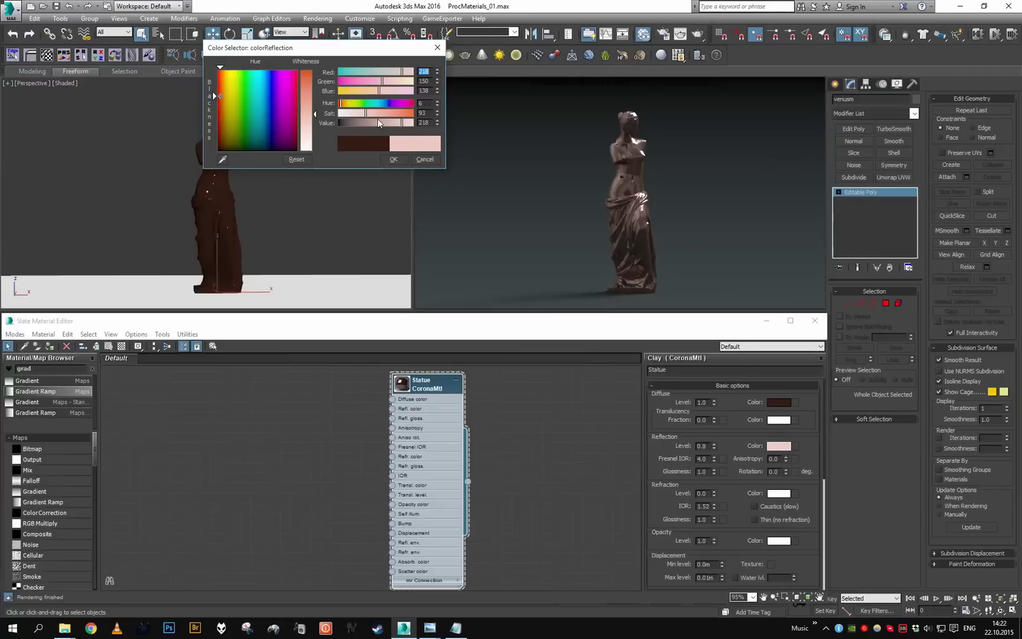
mouse_move(366, 114)
mouse_down()
mouse_move(402, 122)
mouse_move(356, 112)
mouse_up()
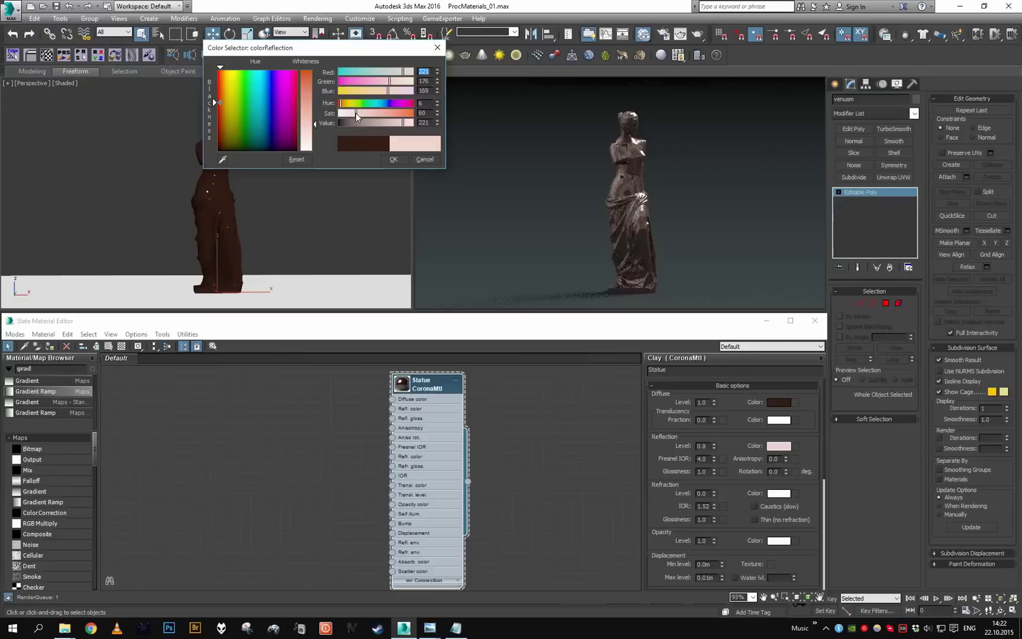
click(403, 123)
click(360, 111)
click(403, 160)
scroll(228, 155, up, 3)
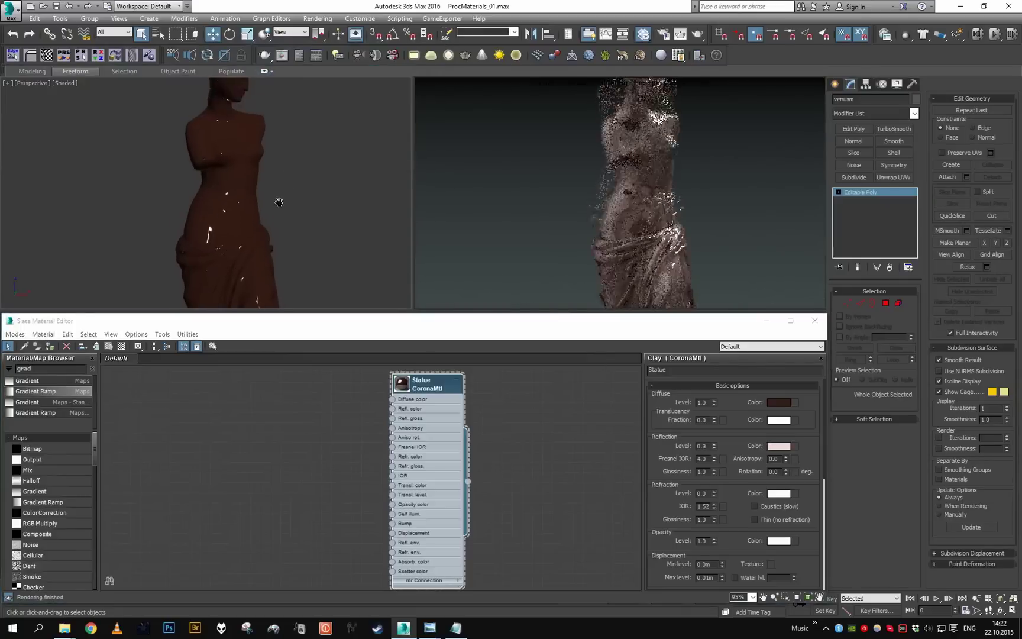
scroll(272, 195, down, 3)
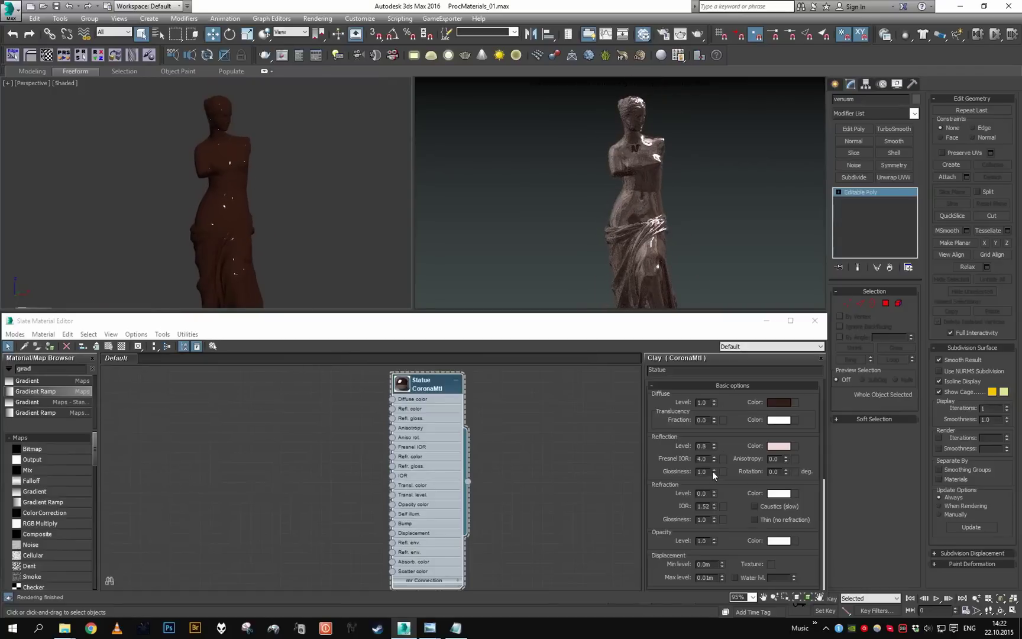
Recheck the reference photo and the diffuse colour, and shift the reflection colour to hue 12 and saturation 117.
mouse_move(429, 627)
click(474, 594)
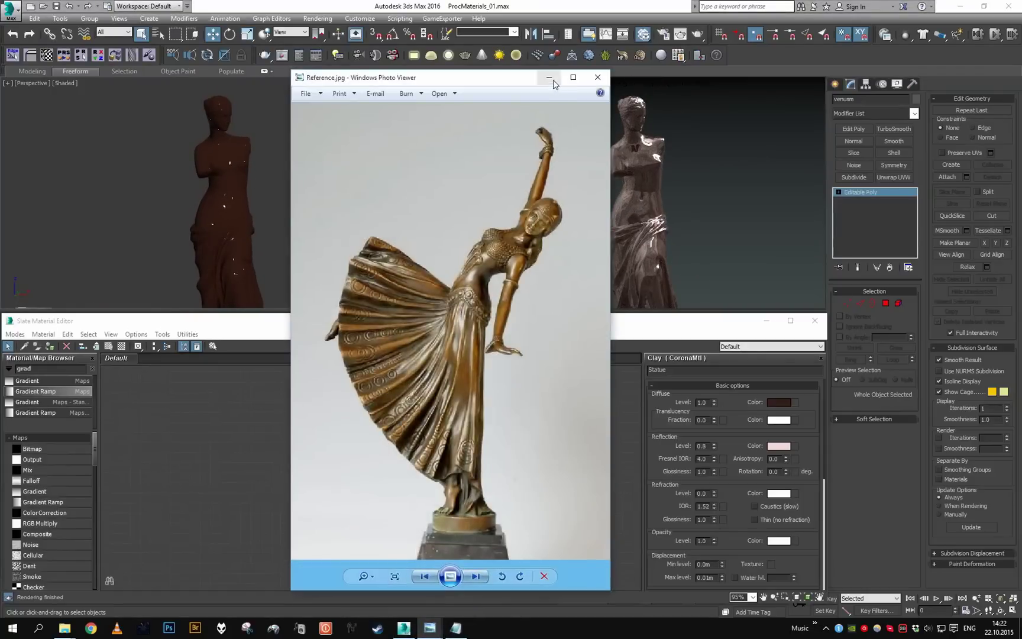
click(548, 86)
click(779, 402)
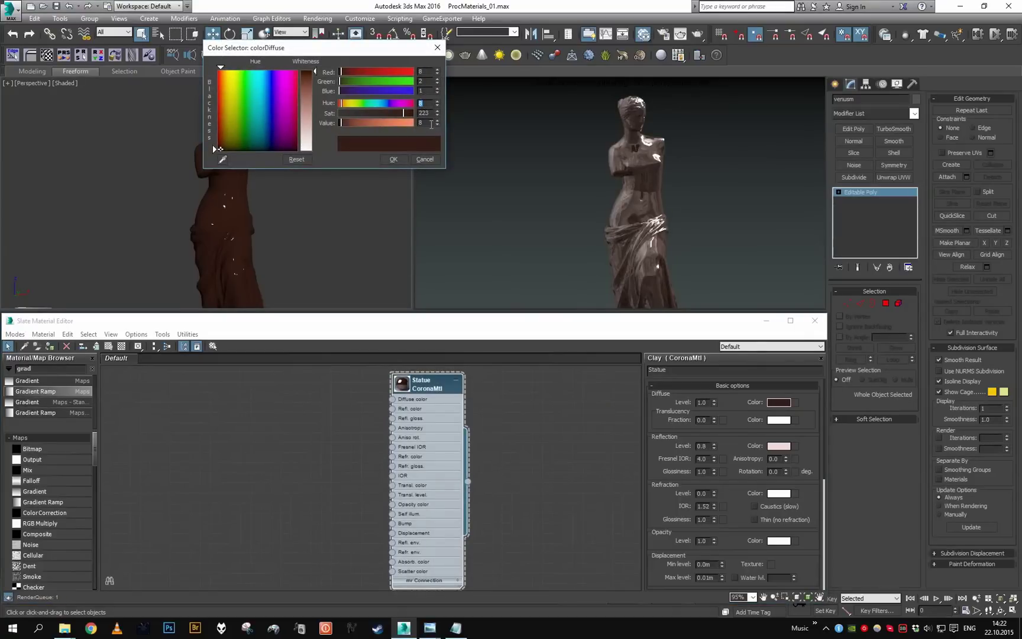
click(398, 160)
click(778, 447)
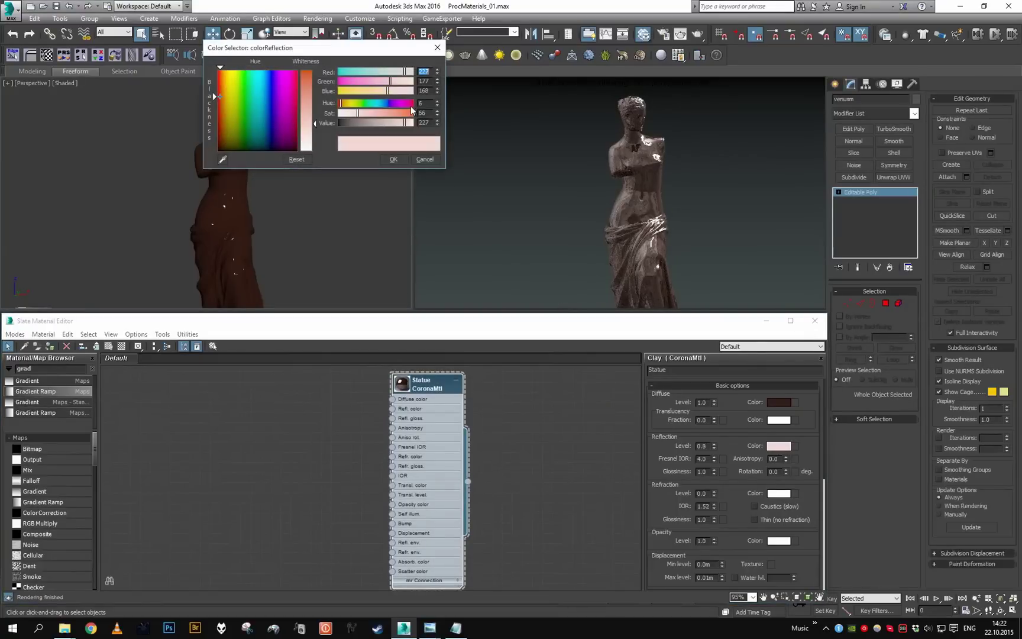
click(372, 113)
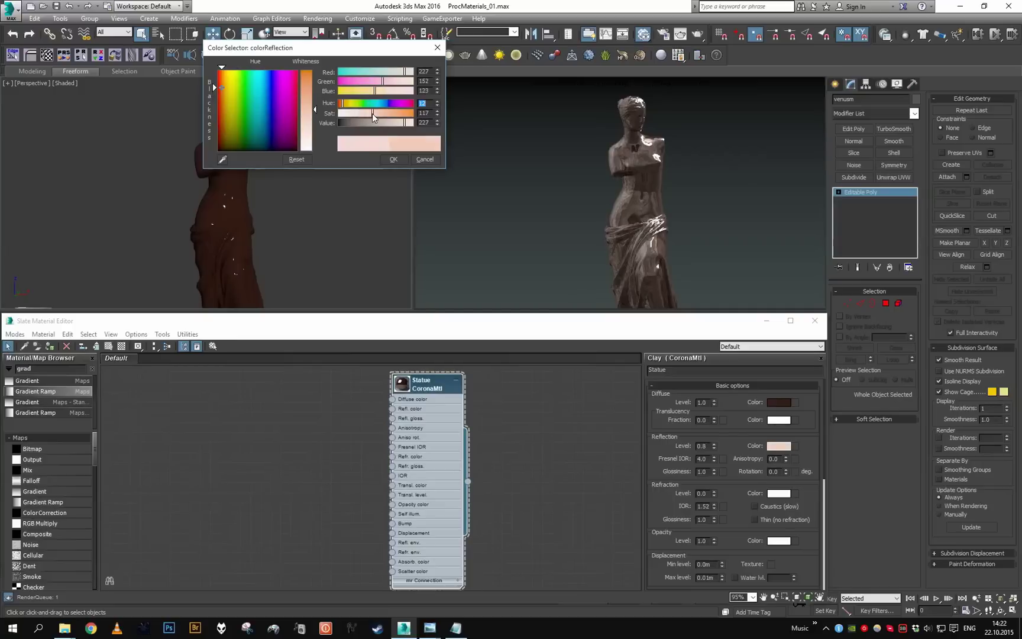
click(394, 160)
Try reflection glossiness values of 0.5 and 0.6 on the Statue material.
double_click(702, 474)
text(.5)
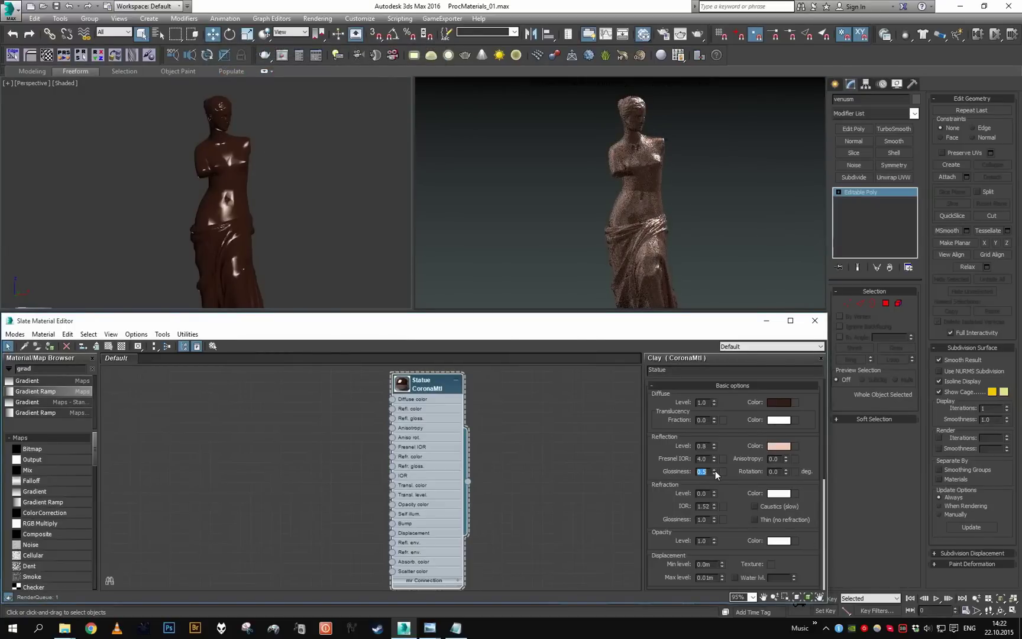
key(BackSpace)
text(6)
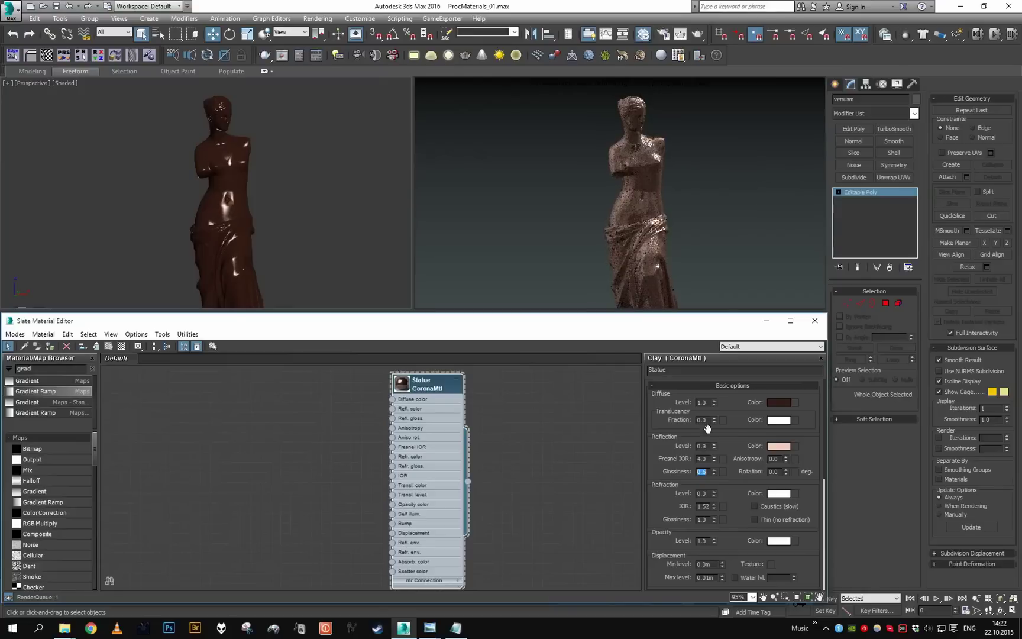
scroll(339, 201, up, 3)
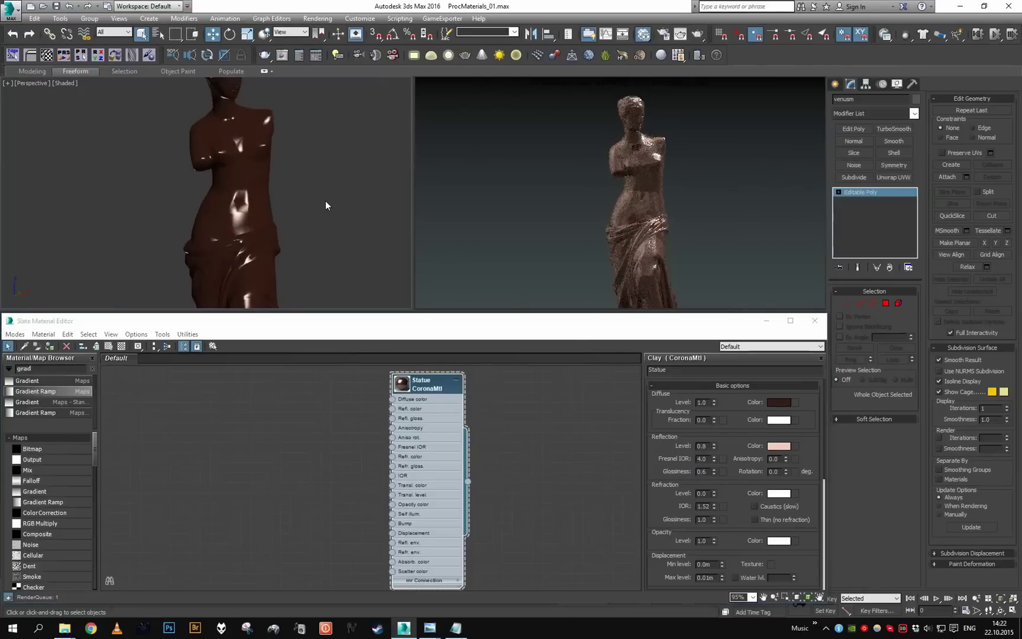
Set the Statue material's reflection glossiness to 0.4 and inspect the highlights on the statue.
double_click(702, 472)
text(.4)
key(Return)
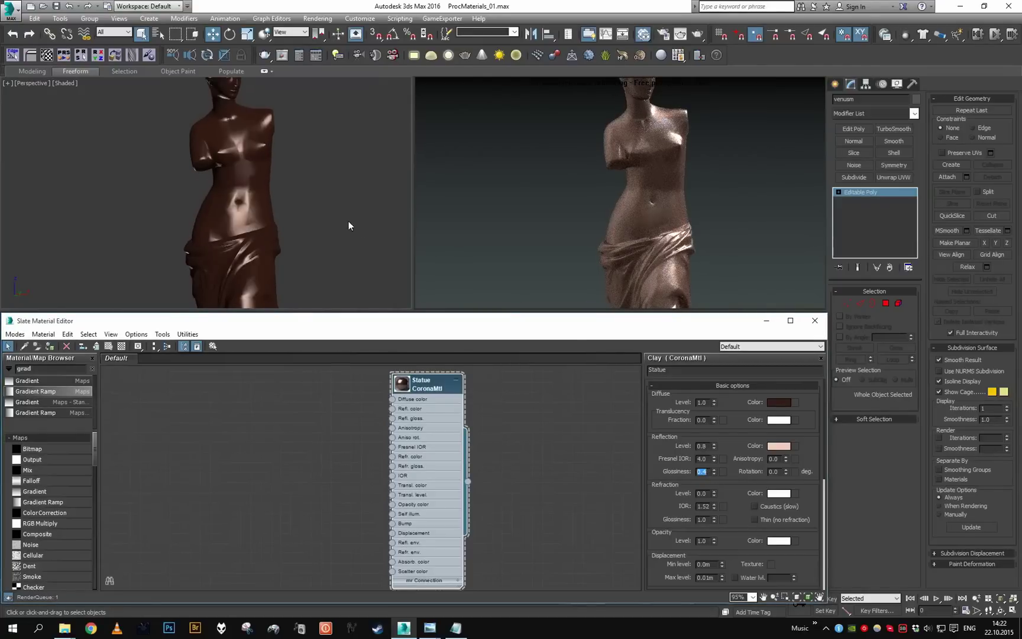
scroll(346, 227, down, 3)
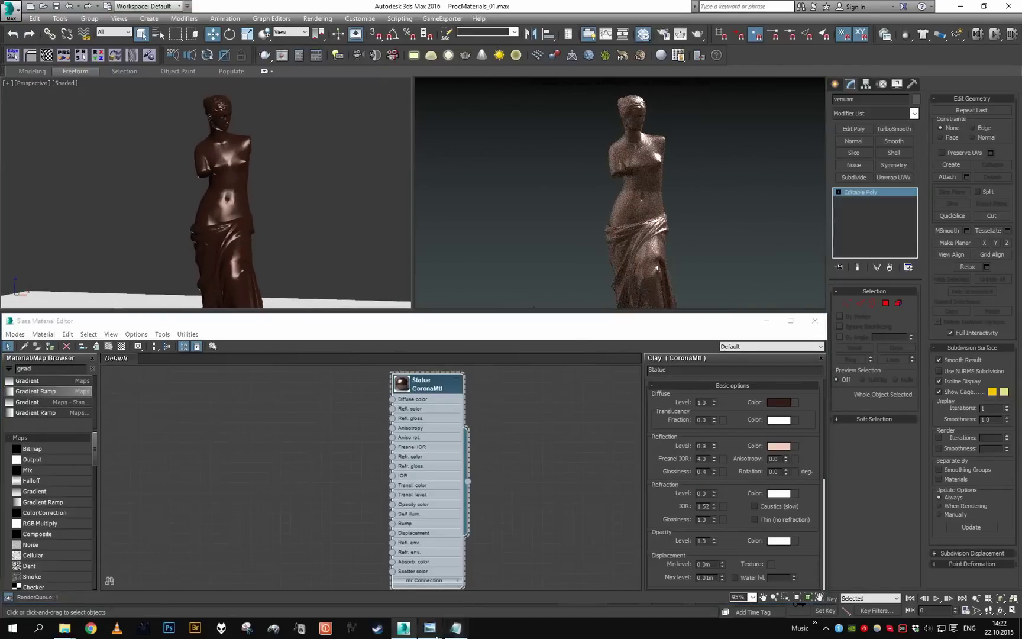
Compare the render with the reference photo and set the reflection colour's hue to 16.
mouse_move(436, 636)
click(488, 570)
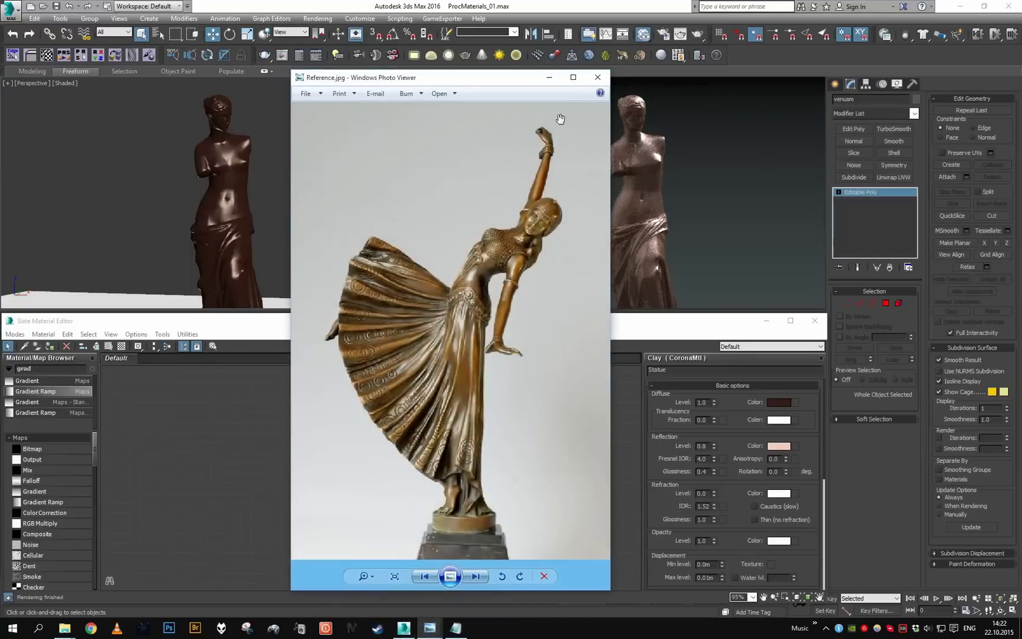
click(550, 77)
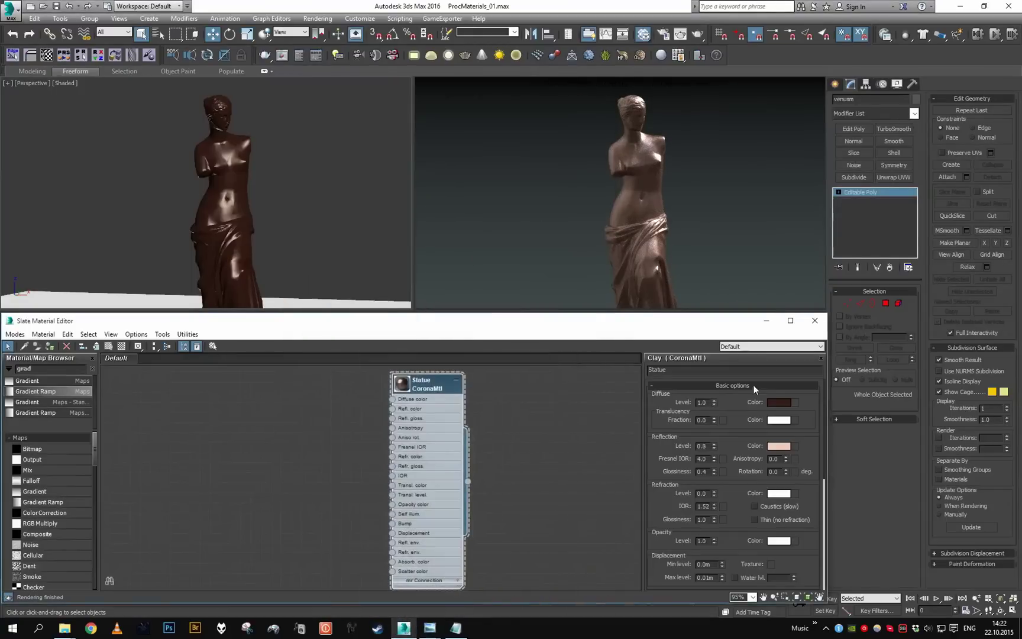
click(777, 445)
double_click(430, 103)
text(16)
key(Return)
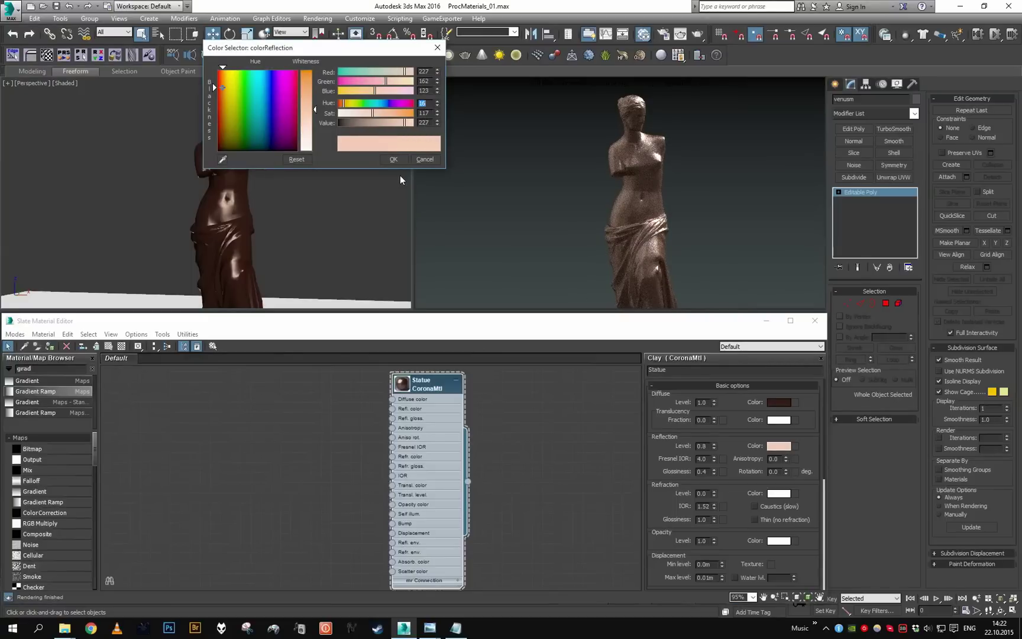
click(393, 159)
Set the Statue material's diffuse colour hue to 12 and its reflection colour saturation to 130.
click(779, 402)
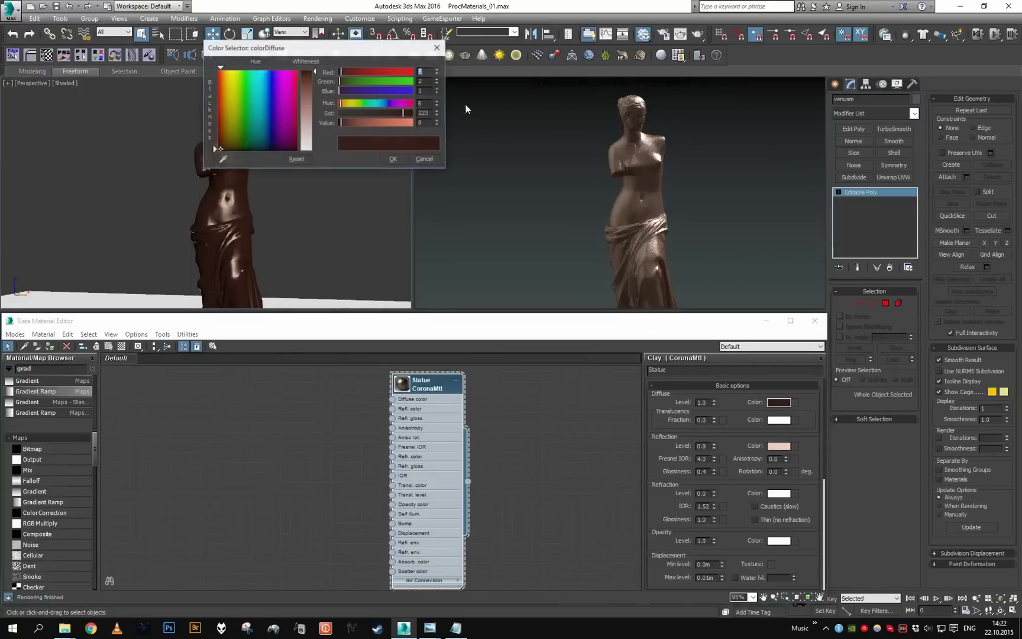
click(428, 104)
click(393, 160)
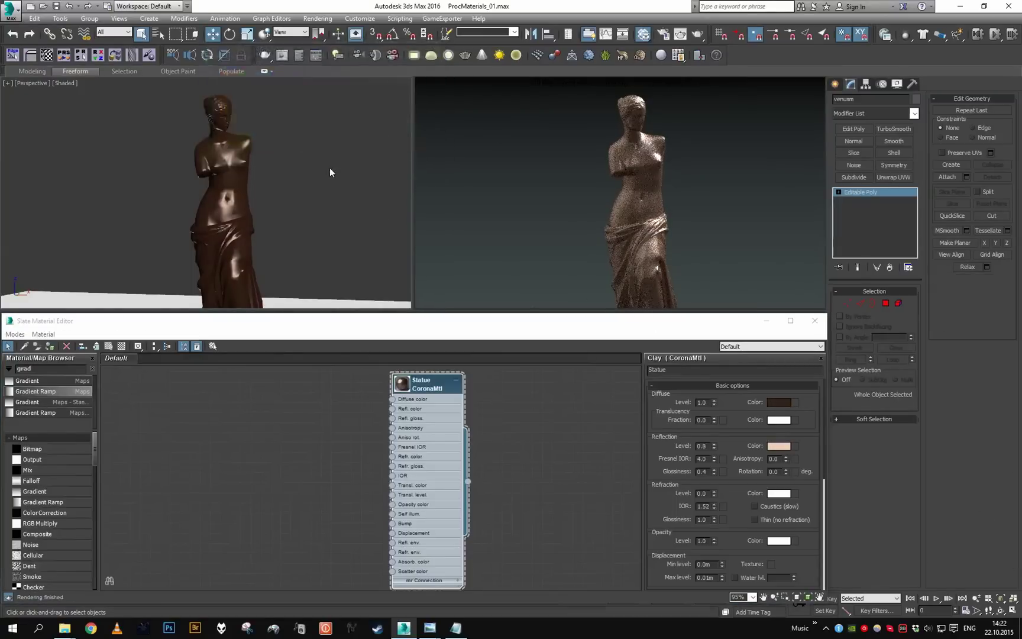
scroll(330, 168, up, 4)
click(779, 445)
drag(376, 117, 378, 114)
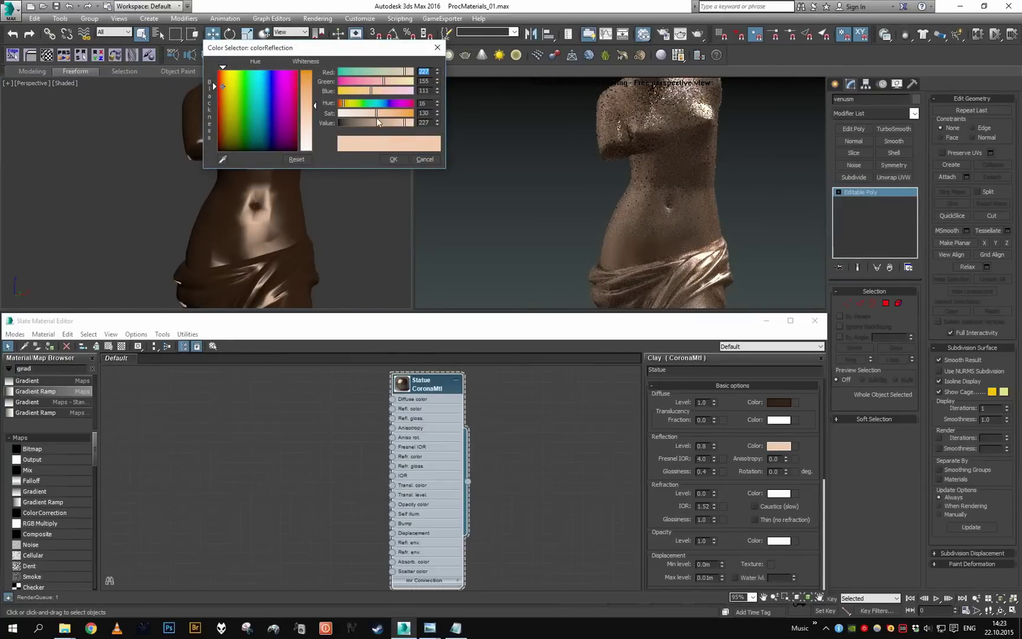
click(393, 159)
scroll(363, 212, down, 4)
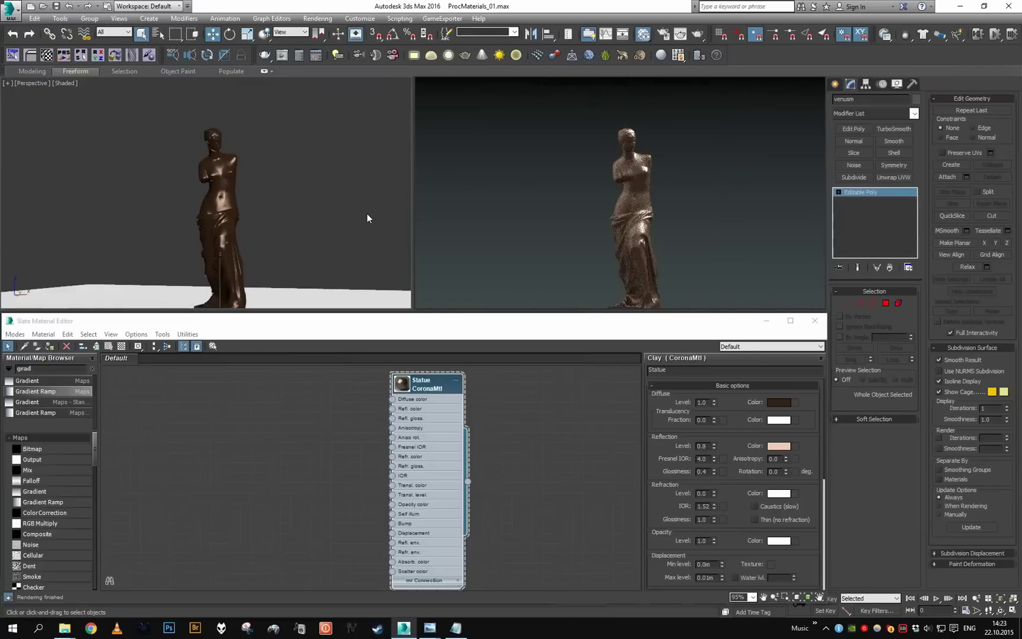
Compare the statue render with the bronze tones of the dancer in the reference photo.
mouse_move(440, 627)
click(474, 594)
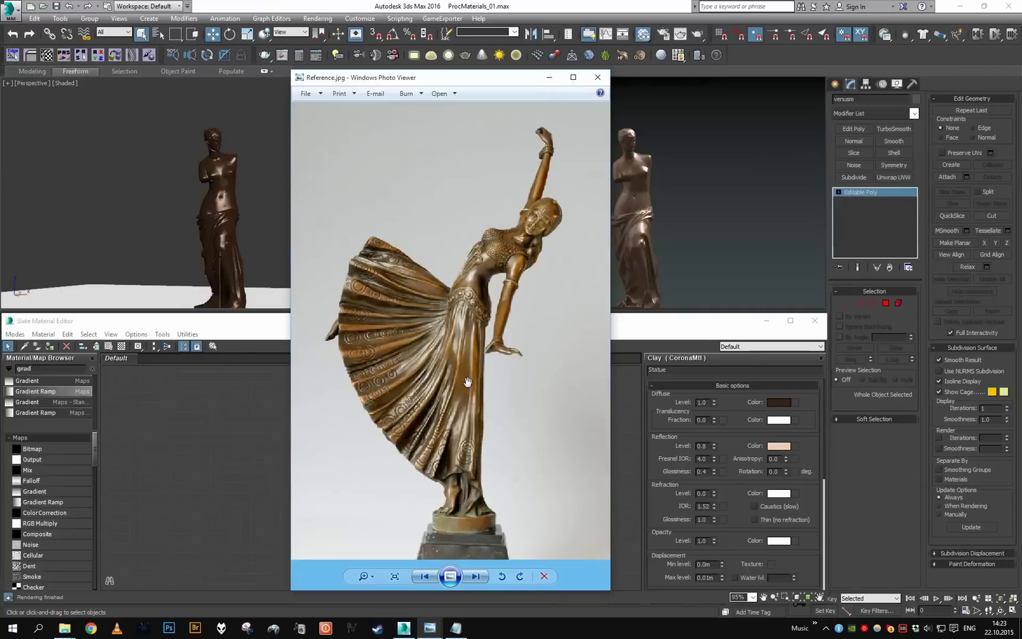
scroll(576, 178, up, 2)
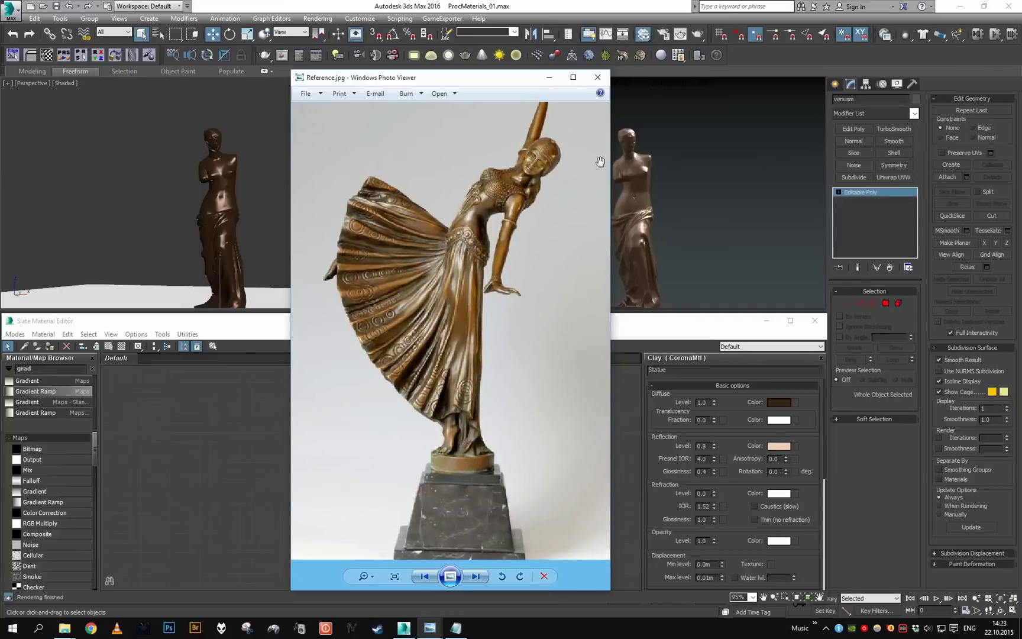
scroll(583, 167, down, 1)
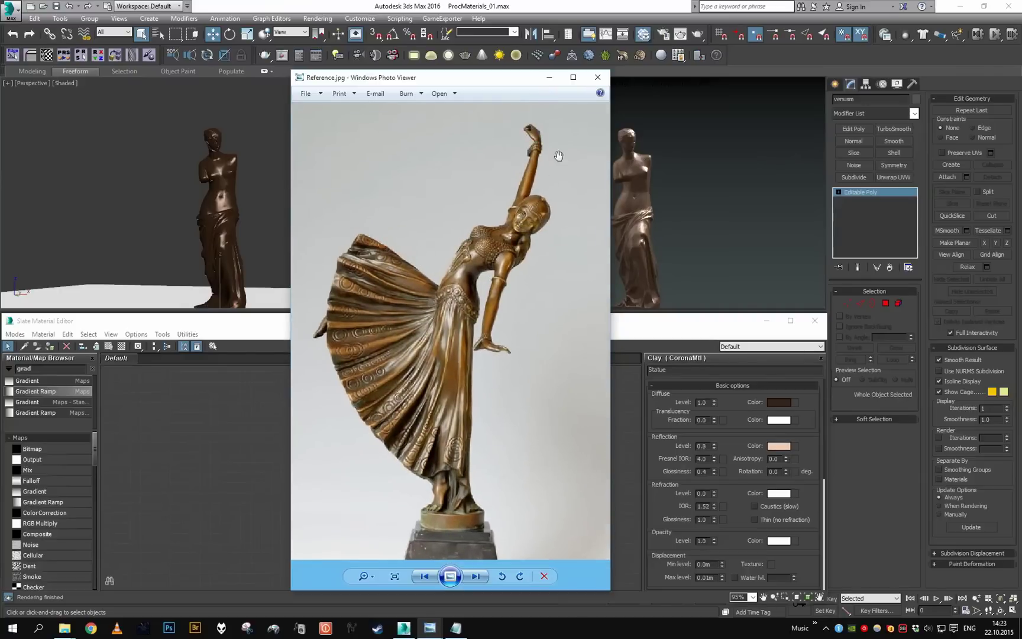
click(550, 80)
Brighten the Statue material's diffuse colour slightly by raising its value.
scroll(280, 123, up, 6)
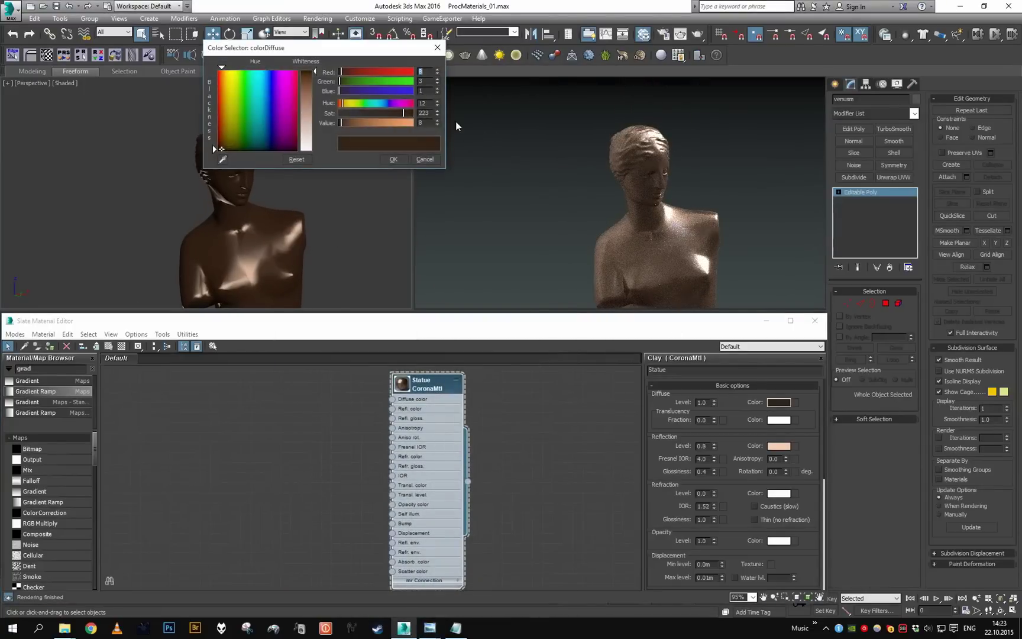
drag(332, 124, 341, 125)
click(397, 161)
Raise the reflection colour's saturation a little above 130 and check the whole statue in the render.
click(779, 445)
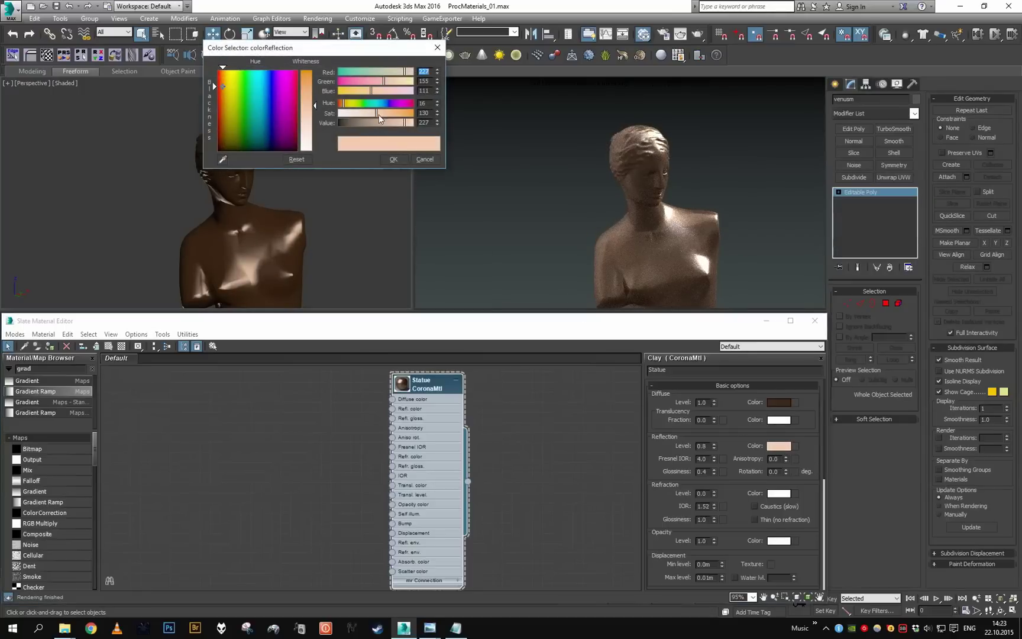
drag(380, 113, 385, 114)
click(393, 159)
scroll(302, 177, down, 5)
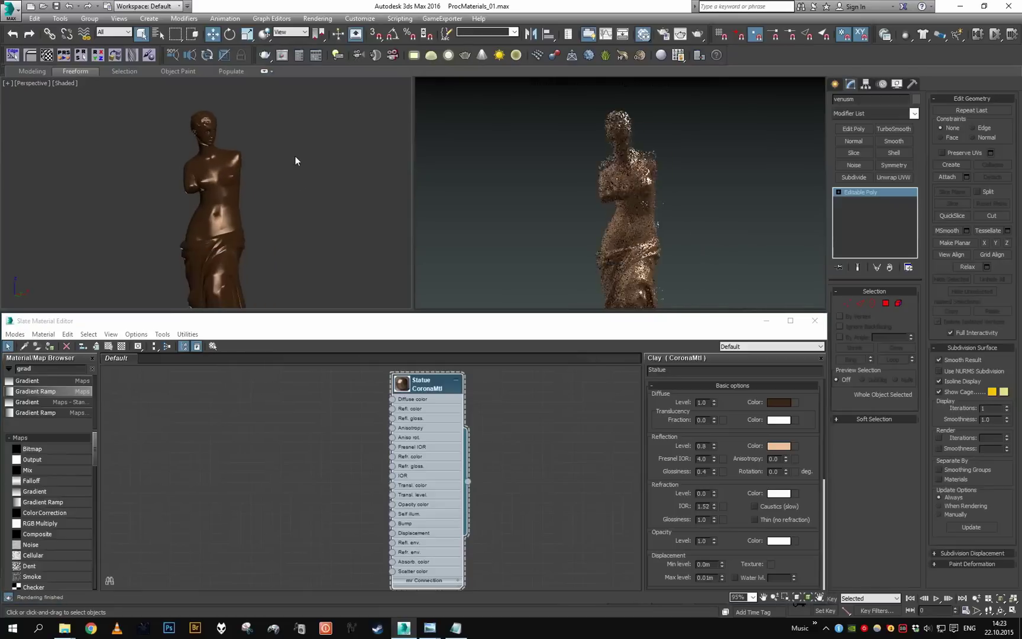
scroll(309, 197, down, 2)
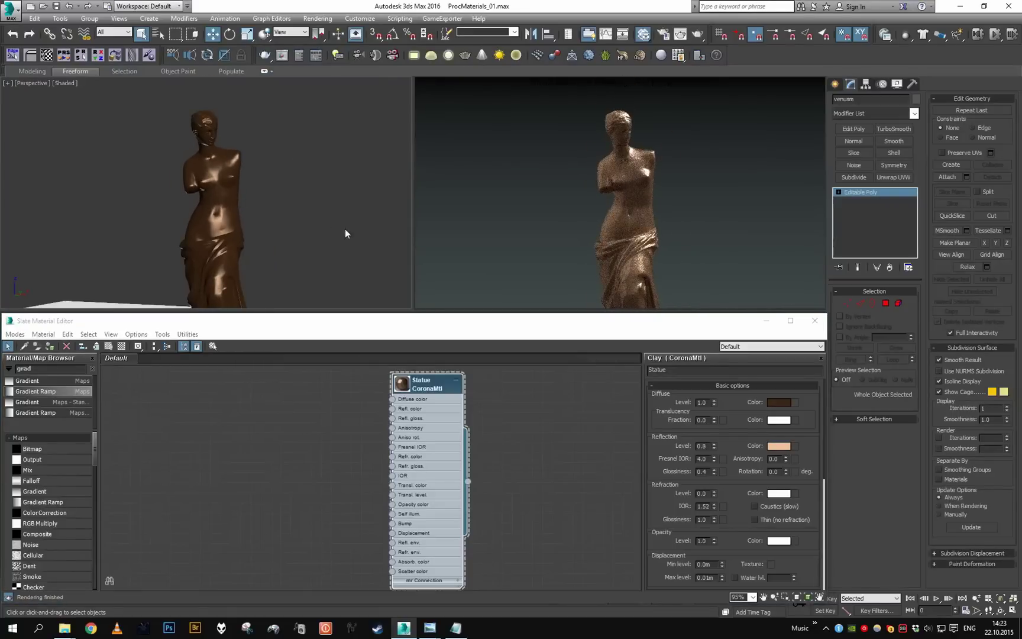
scroll(337, 232, down, 3)
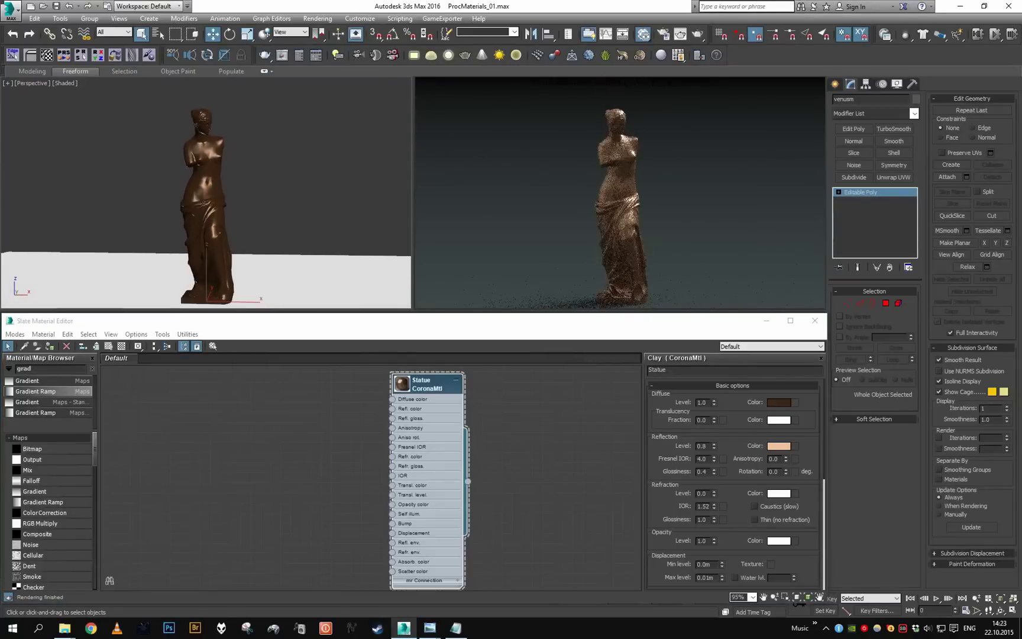
scroll(349, 227, down, 1)
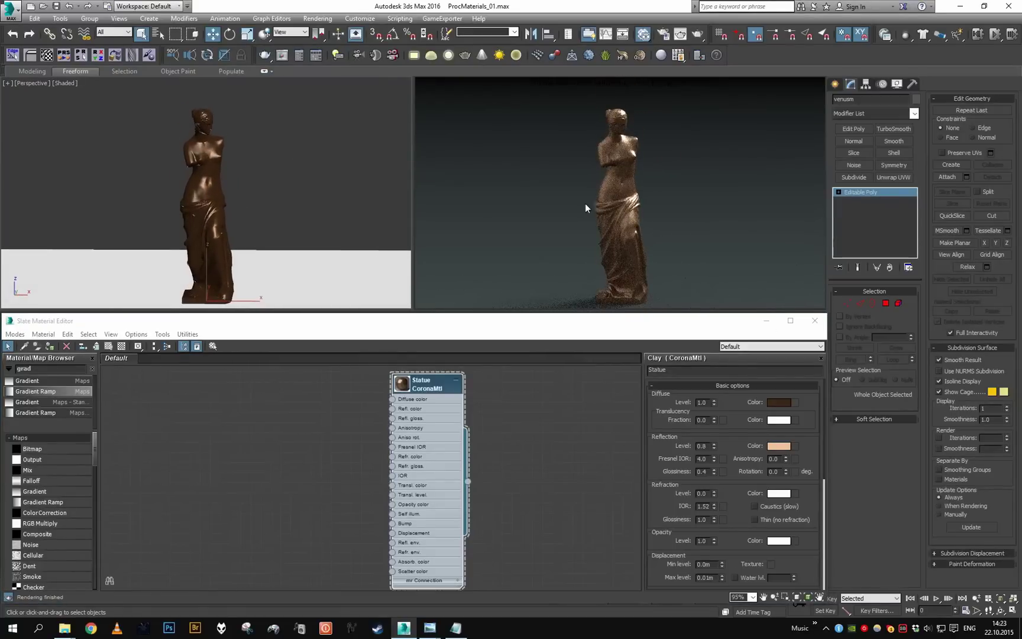
Add a CoronaAO map to the node graph, placed to the left of the Statue material.
middle_drag(465, 468, 528, 498)
scroll(523, 490, down, 1)
scroll(523, 491, up, 1)
scroll(50, 510, down, 10)
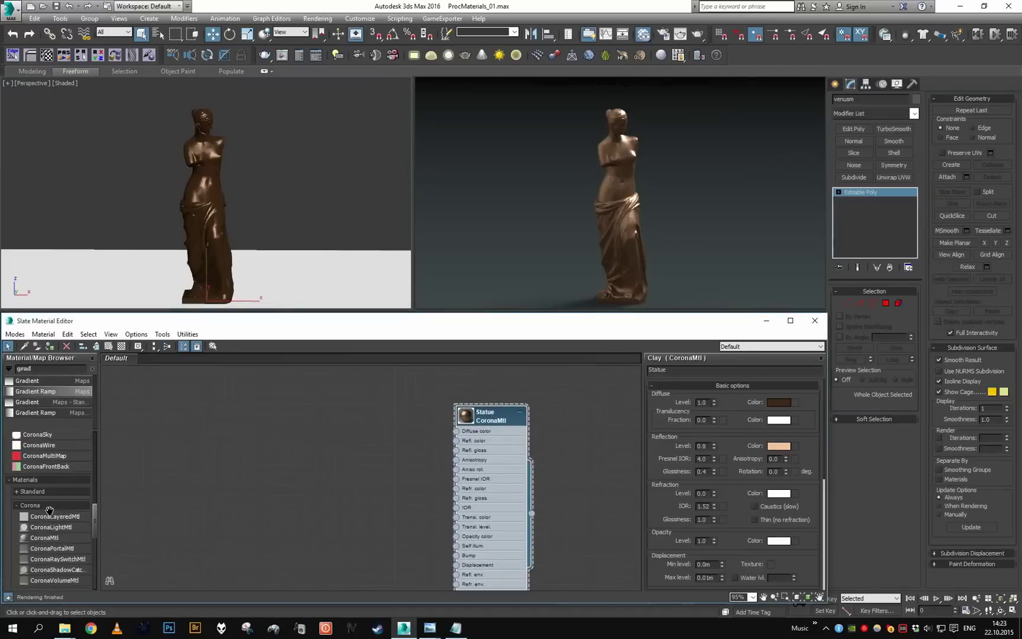
scroll(50, 503, up, 5)
drag(37, 490, 262, 454)
scroll(285, 419, up, 1)
scroll(281, 444, up, 1)
middle_drag(281, 445, 241, 481)
scroll(247, 480, down, 1)
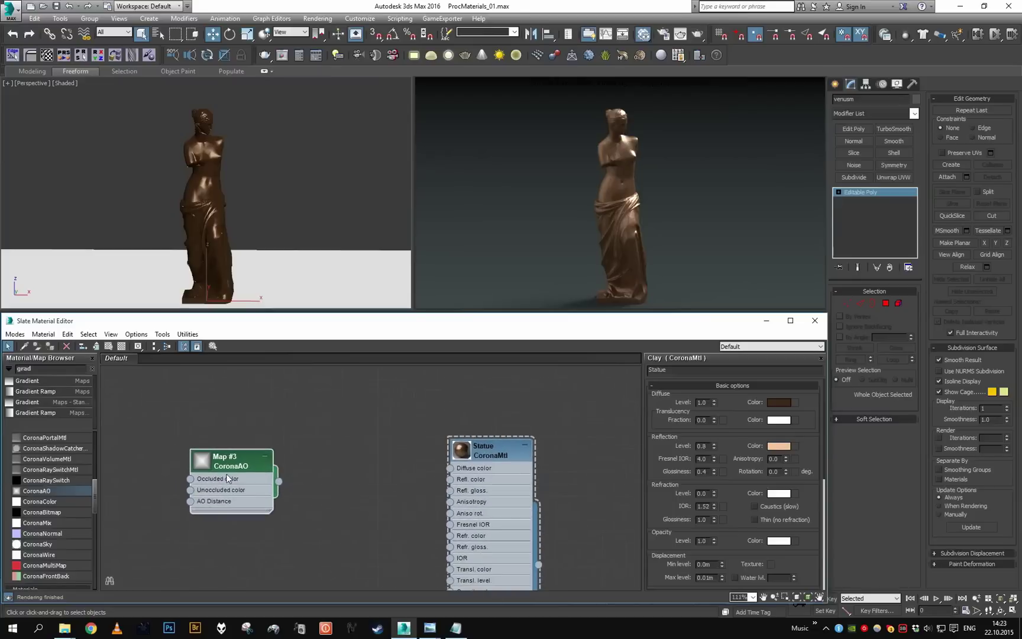
drag(237, 464, 250, 443)
scroll(102, 452, up, 5)
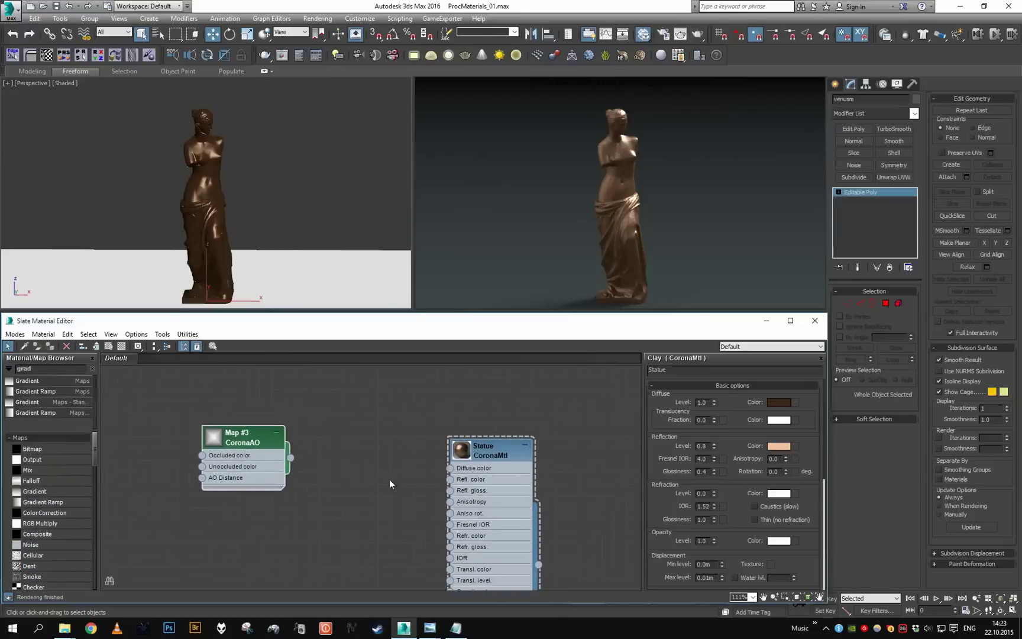
middle_drag(404, 475, 367, 471)
Find the Mix map, add it to the node graph and wire it into the Statue material's diffuse colour.
click(440, 471)
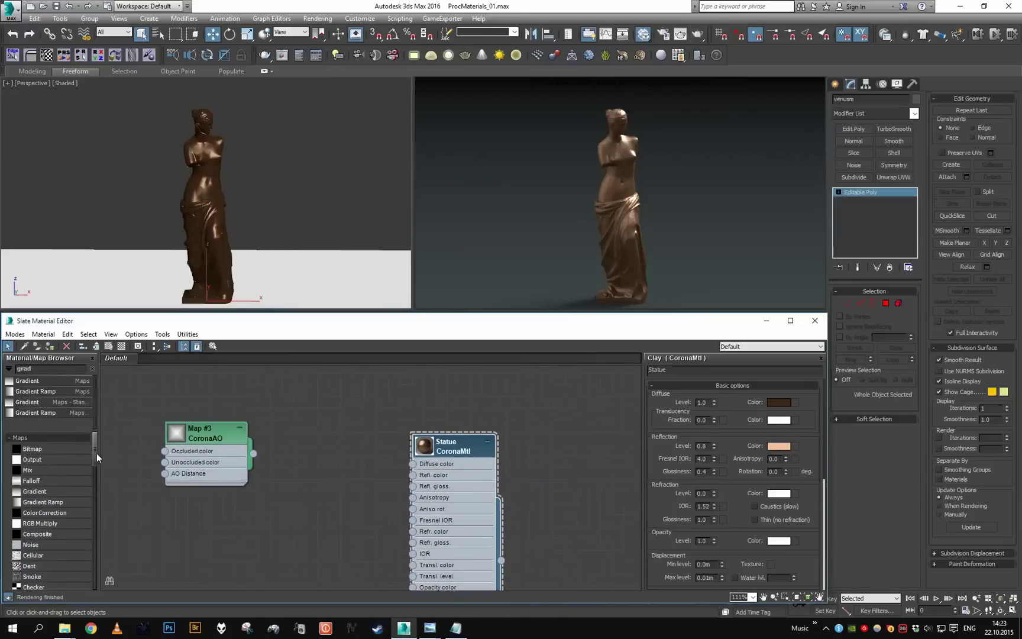
scroll(95, 458, down, 5)
scroll(89, 473, up, 5)
text(mix)
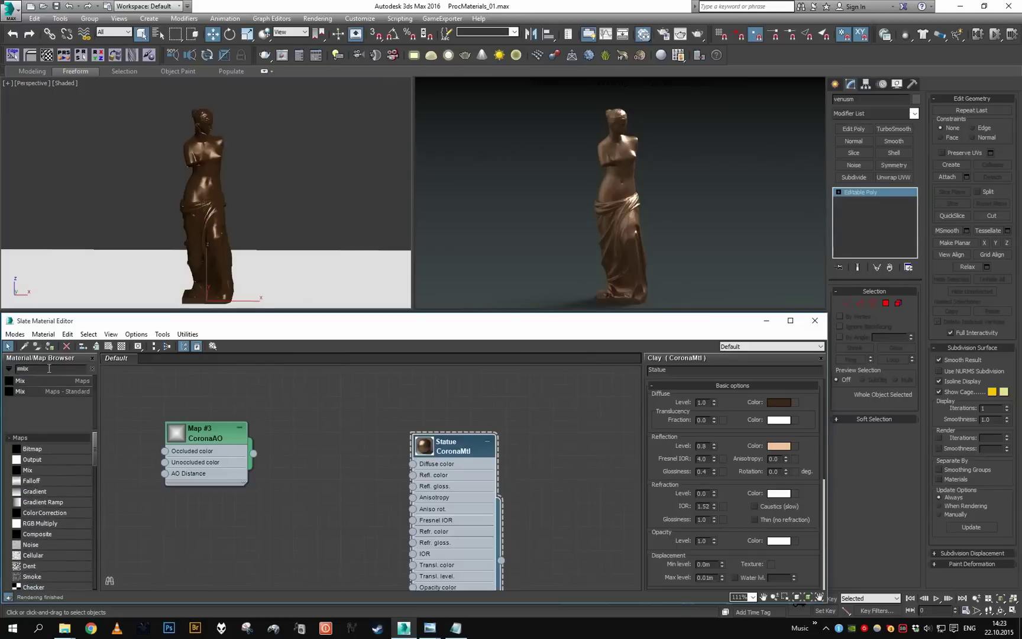
drag(20, 380, 331, 470)
scroll(397, 489, up, 1)
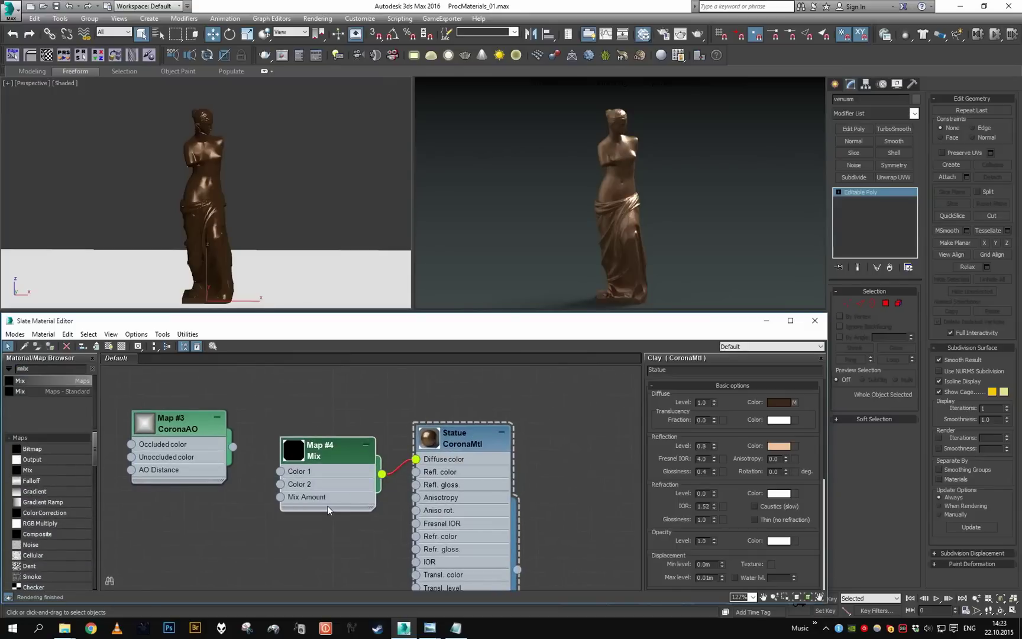
Wire the CoronaAO map into the Mix map's Mix Amount and collapse the CoronaAO node.
drag(206, 459, 205, 446)
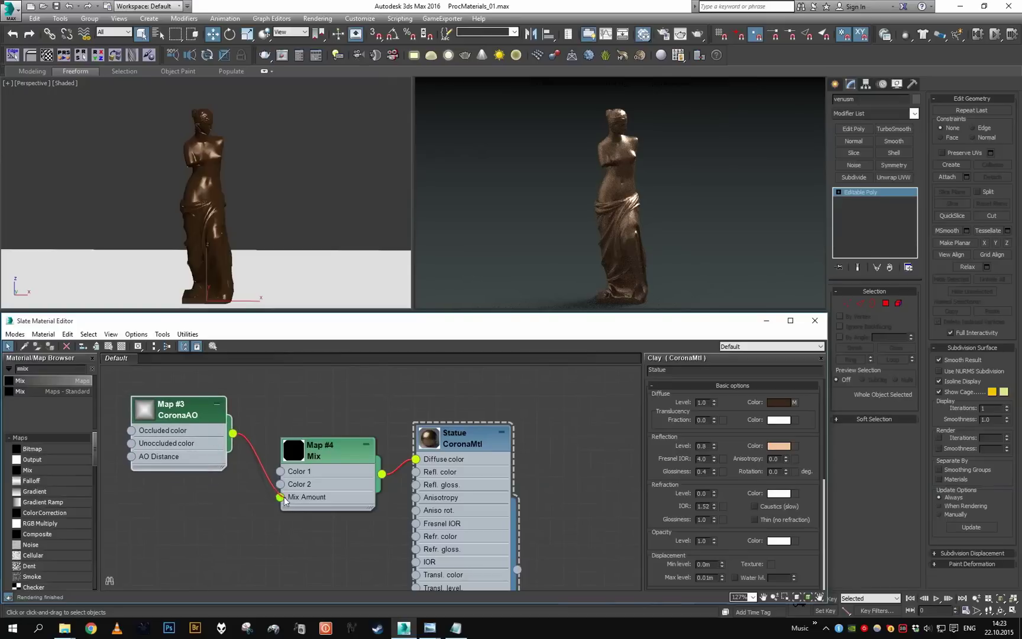
drag(281, 497, 281, 498)
click(217, 404)
scroll(227, 418, down, 1)
middle_drag(227, 418, 295, 450)
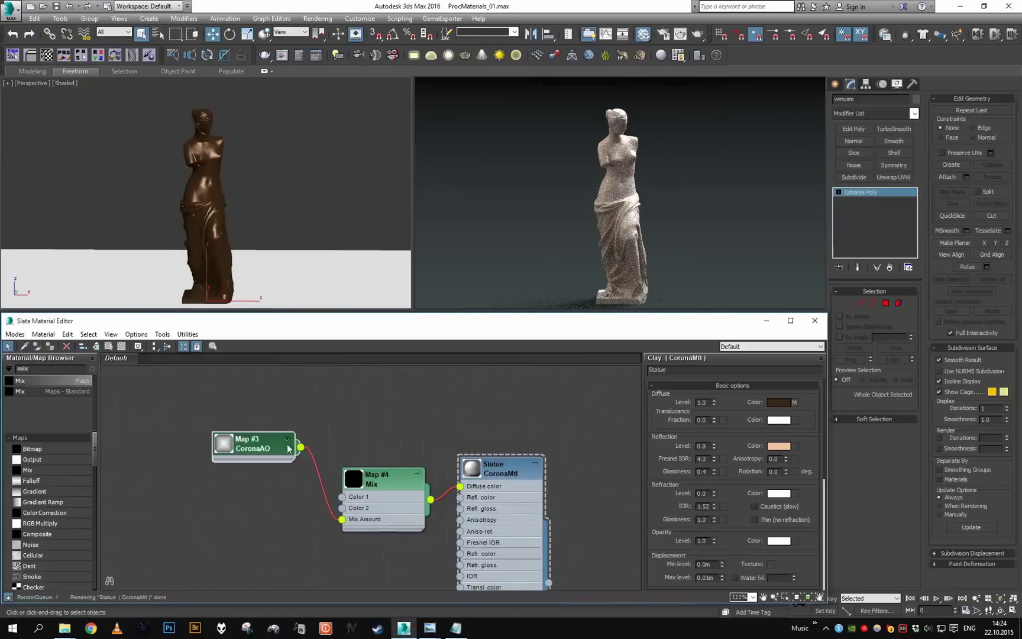
Move the CoronaAO node farther from the Mix node and insert an Output map into the wire between them.
scroll(298, 452, down, 1)
drag(266, 452, 190, 412)
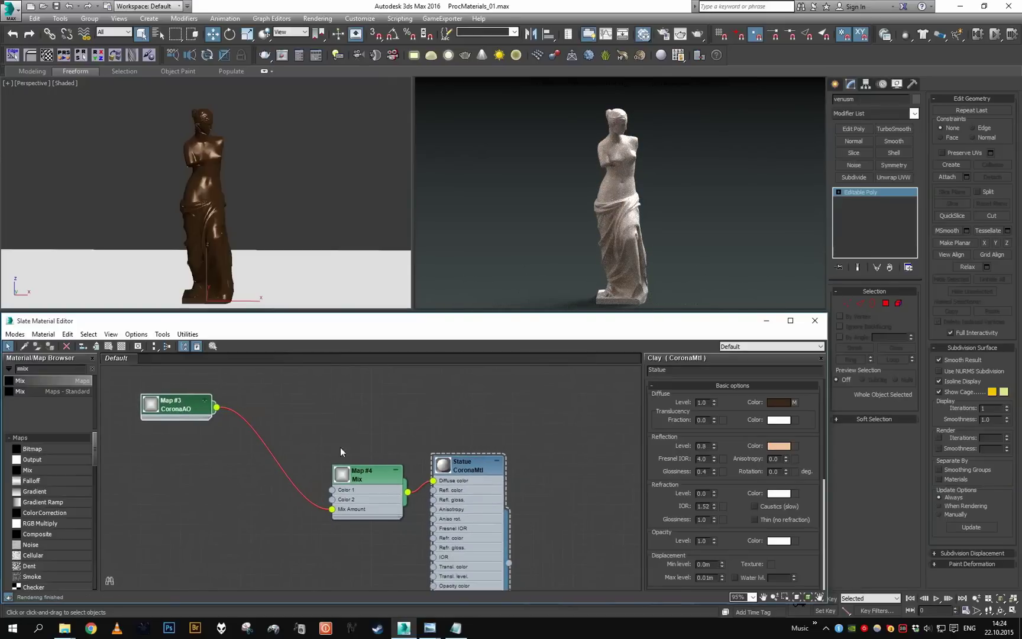
drag(77, 459, 288, 411)
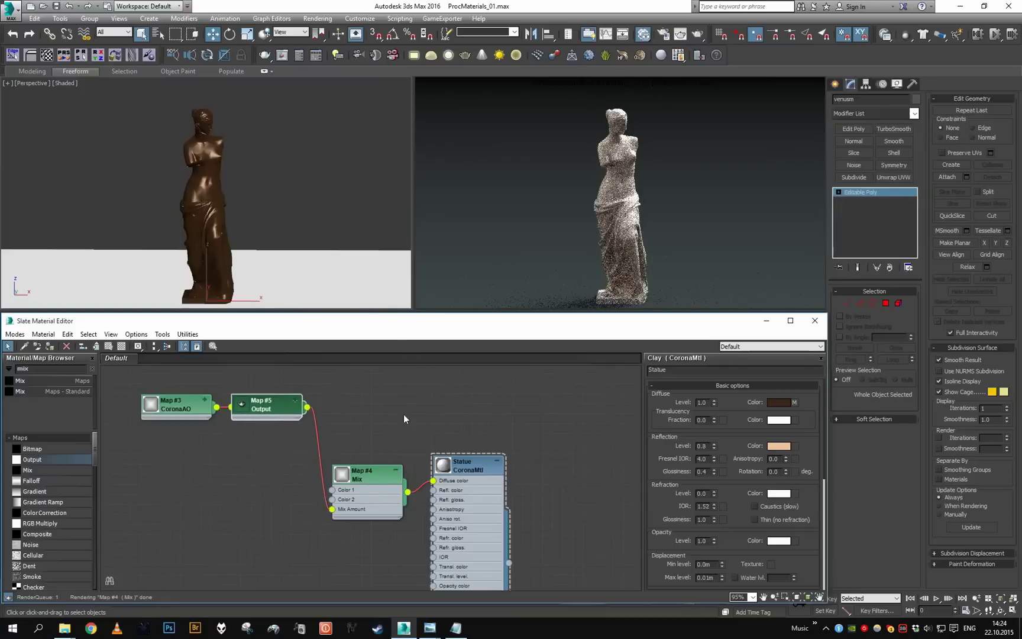
Set the Mix map's Color 1 to a pure bright red with value 232.
double_click(383, 480)
click(721, 413)
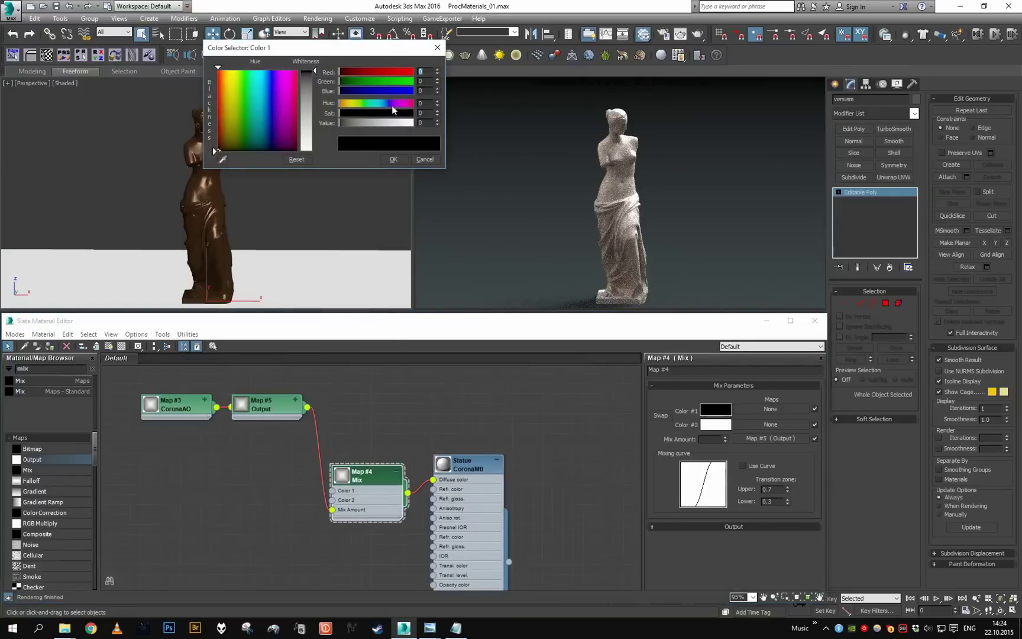
click(406, 72)
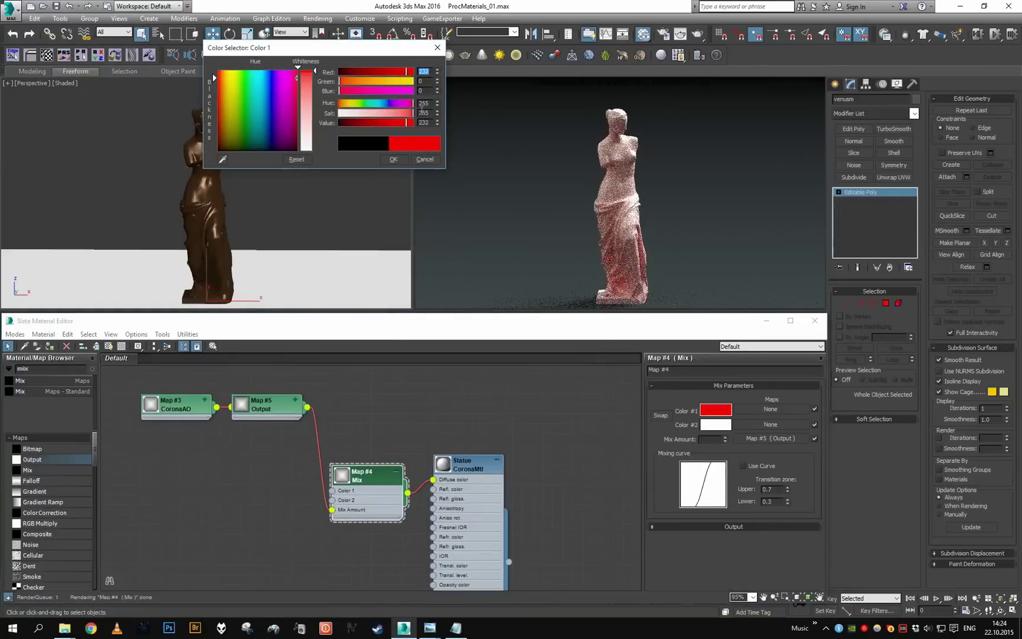
click(393, 160)
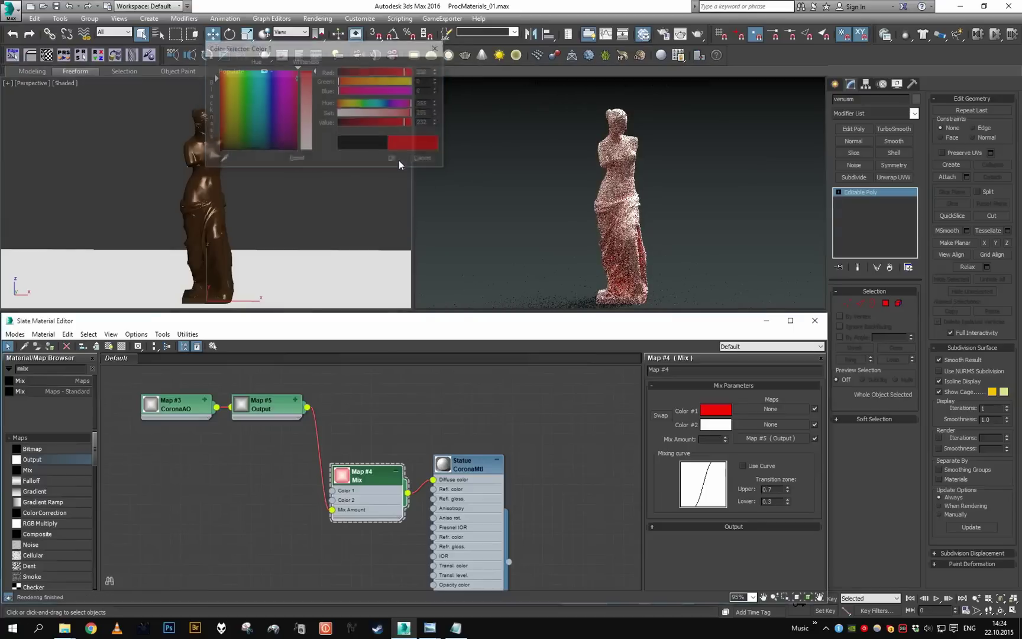
Set the Mix map's Color 2 to a neutral grey with value 128.
click(716, 424)
click(430, 123)
text(1)
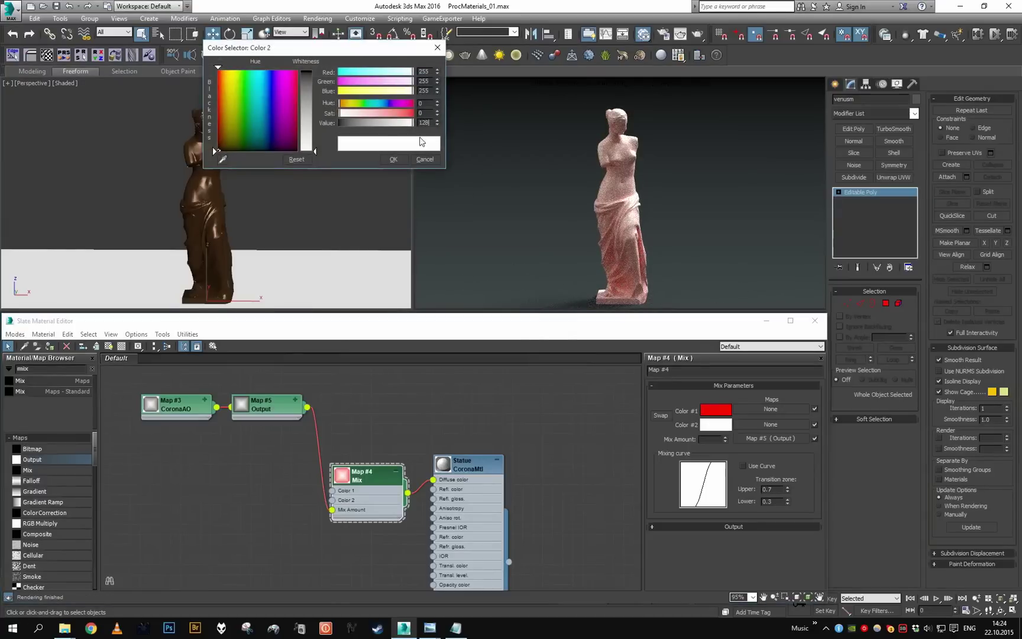
text(28)
key(Return)
click(393, 163)
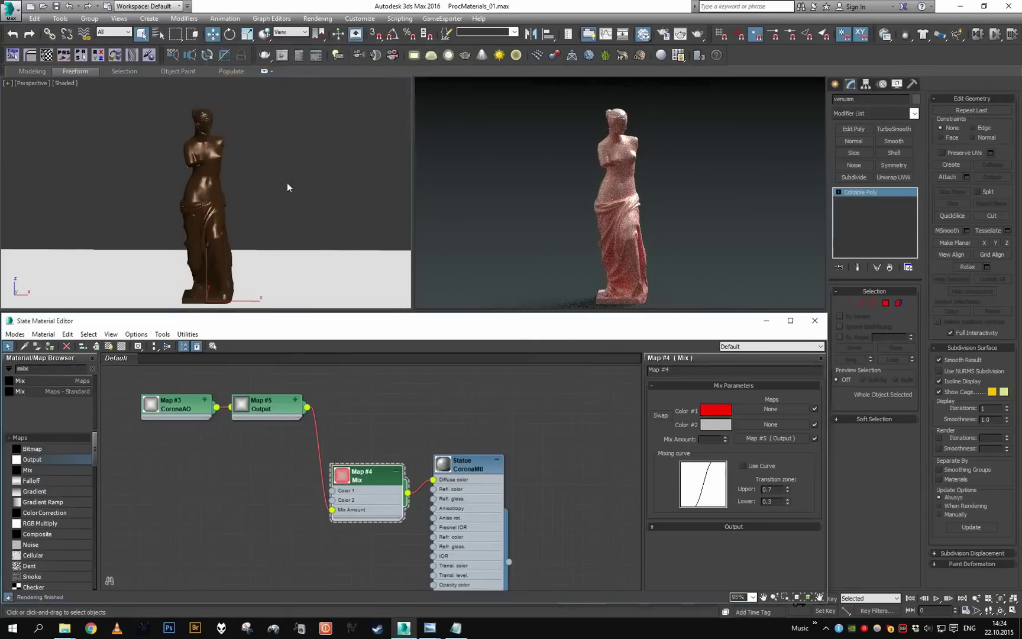
Inspect the red occlusion in the statue's drapery folds up close and compare it with the reference photo.
alt+middle_drag(277, 181, 297, 140)
scroll(309, 191, up, 5)
scroll(297, 177, up, 5)
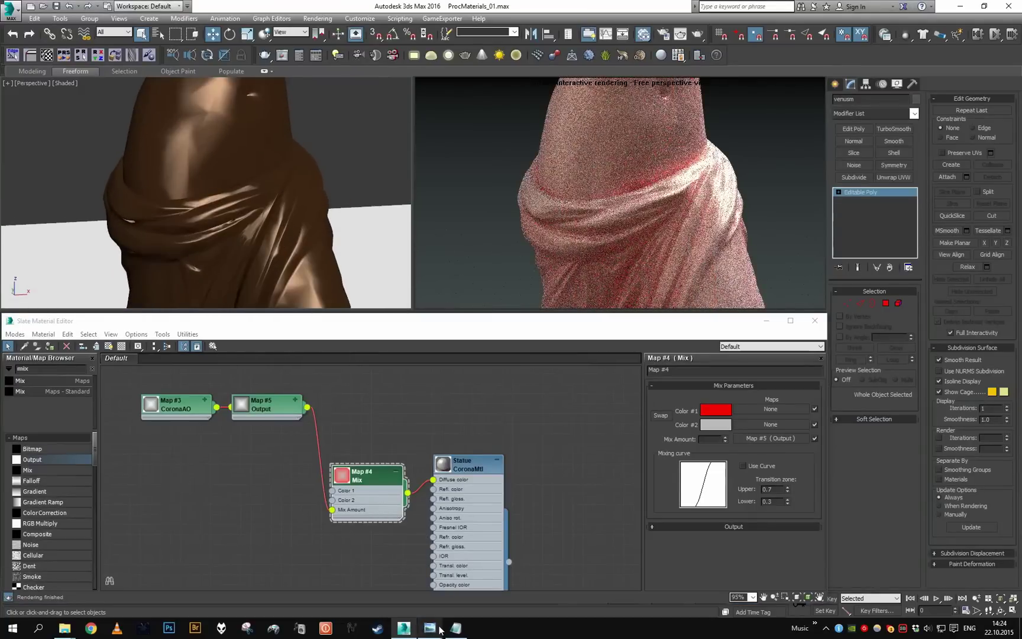
mouse_move(430, 628)
click(482, 585)
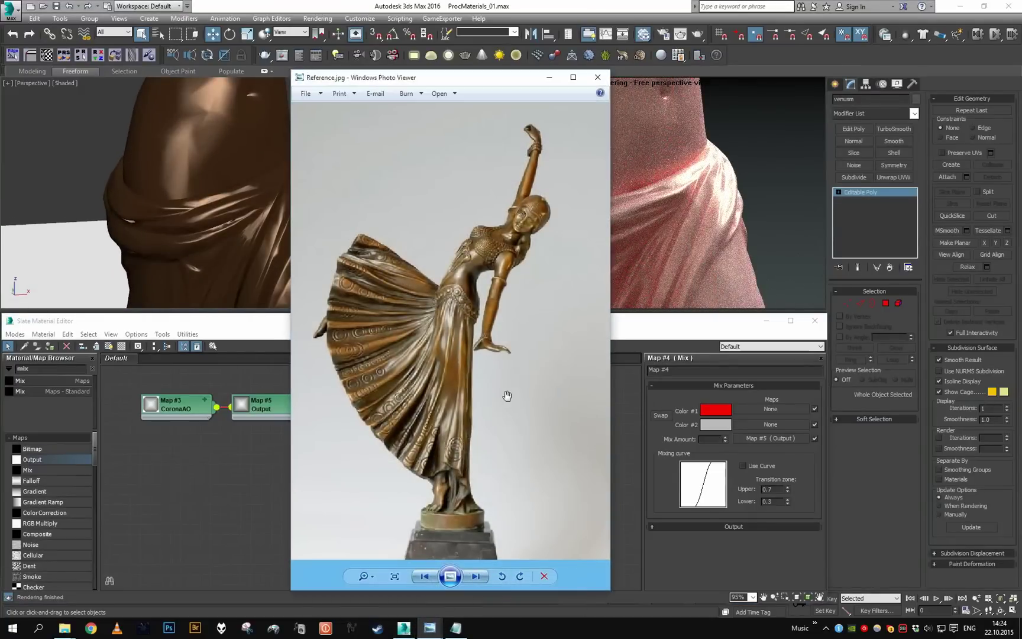
click(551, 77)
scroll(292, 201, down, 5)
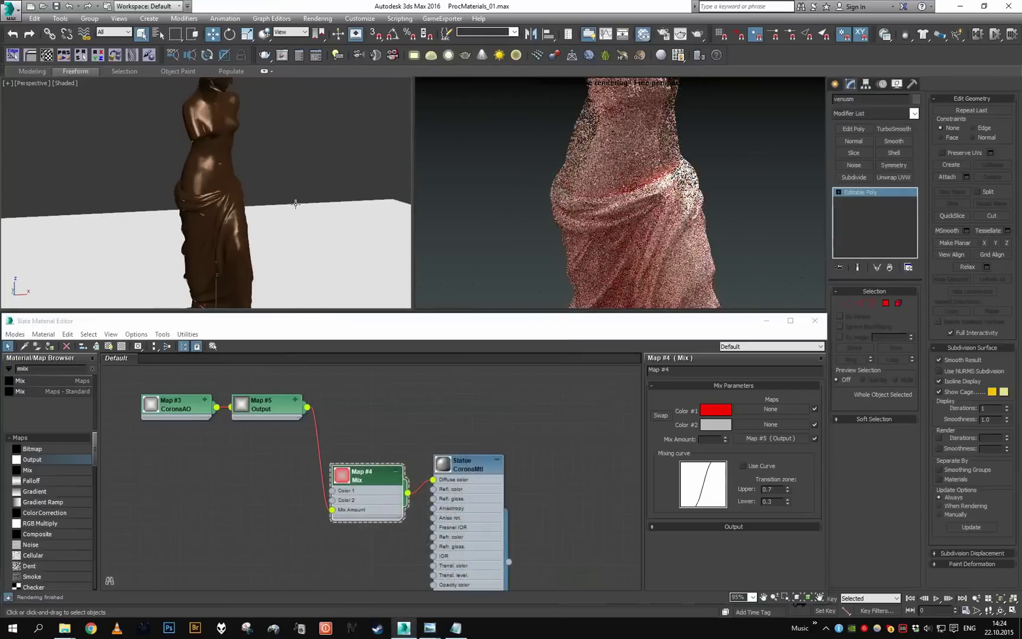
Try a max distance of 0.2 m on the CoronaAO map, check the render and settle on 0.1 m.
double_click(178, 407)
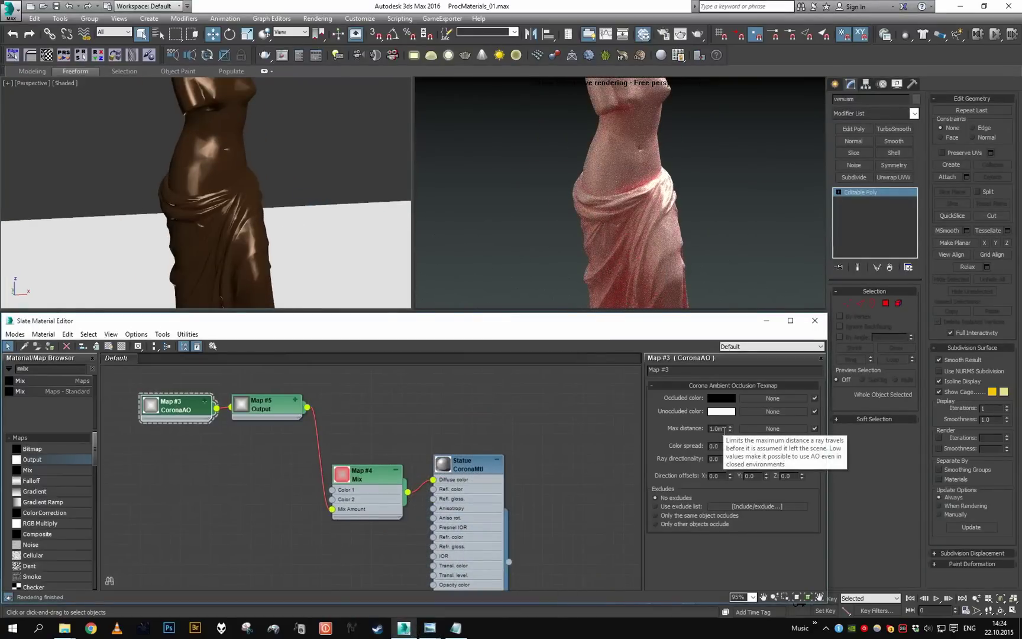
click(723, 429)
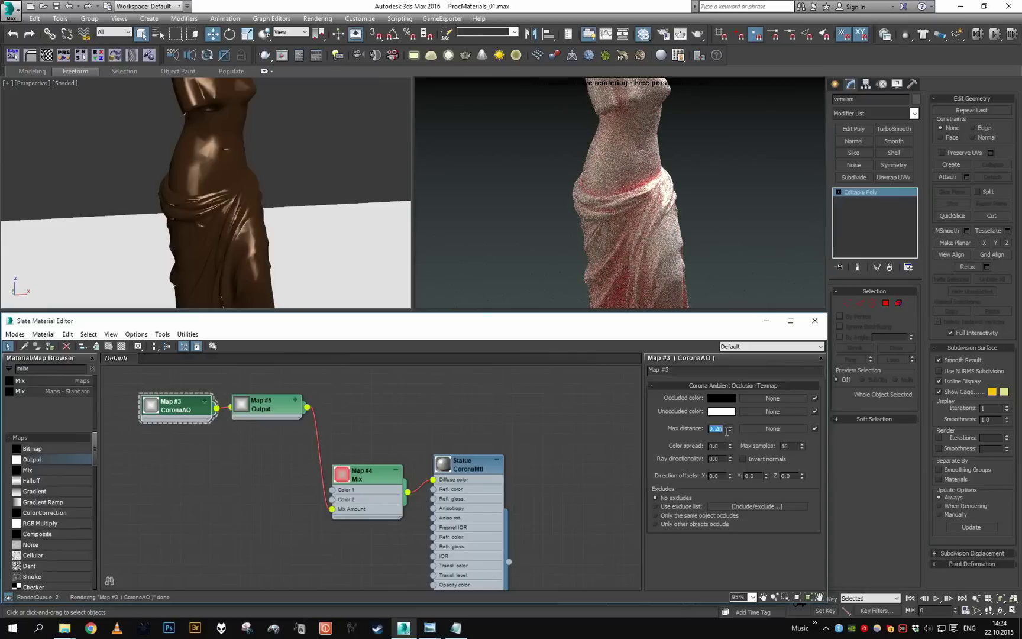
scroll(209, 172, down, 5)
scroll(209, 172, up, 3)
alt+middle_drag(235, 183, 221, 175)
double_click(716, 430)
text(.1)
Enable the Output map's color map, convert the curve's end point to Bezier and bend the curve downward.
double_click(274, 413)
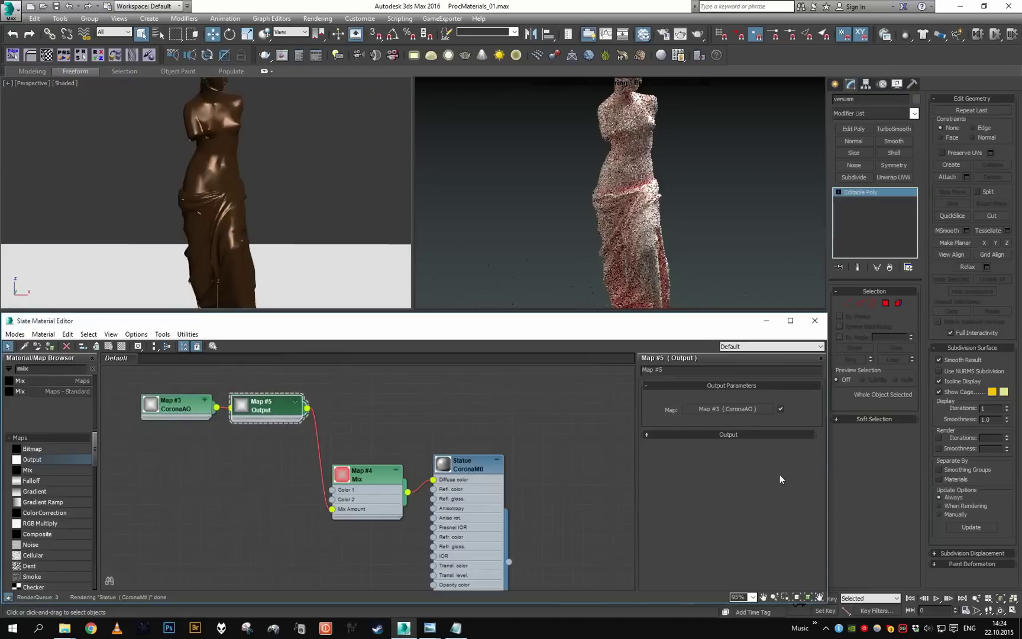
click(684, 436)
right_click(793, 492)
click(811, 524)
drag(762, 506, 794, 547)
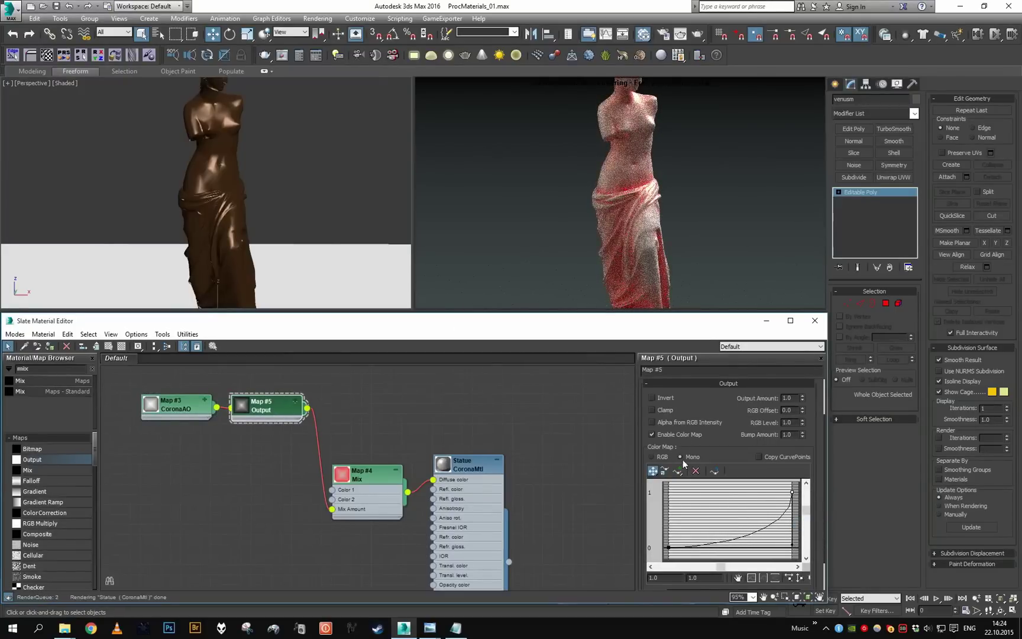
Try a max distance of 0.01 m on the CoronaAO map, settle on 0.025 m and check the whole statue.
scroll(311, 207, down, 3)
scroll(311, 205, up, 3)
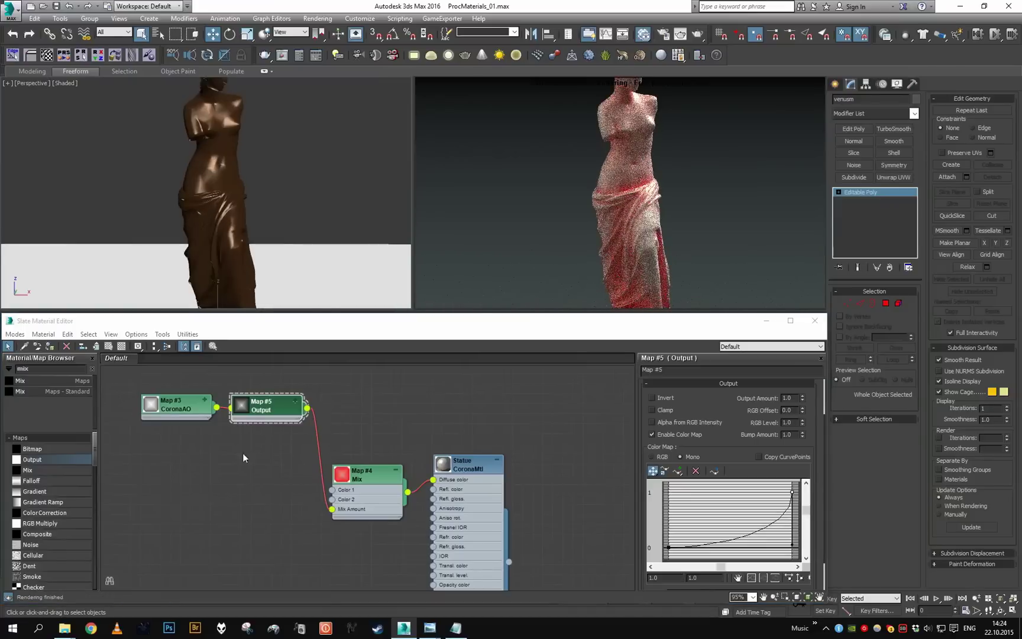
double_click(174, 405)
click(717, 428)
text(.01)
key(Return)
double_click(725, 431)
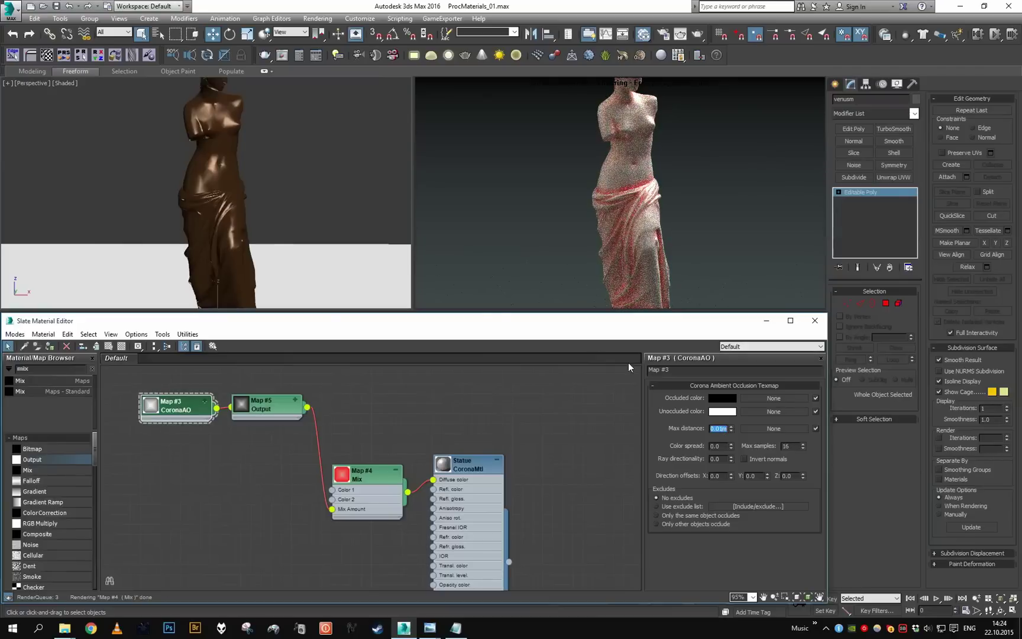
text(0.025)
key(Return)
scroll(280, 192, down, 2)
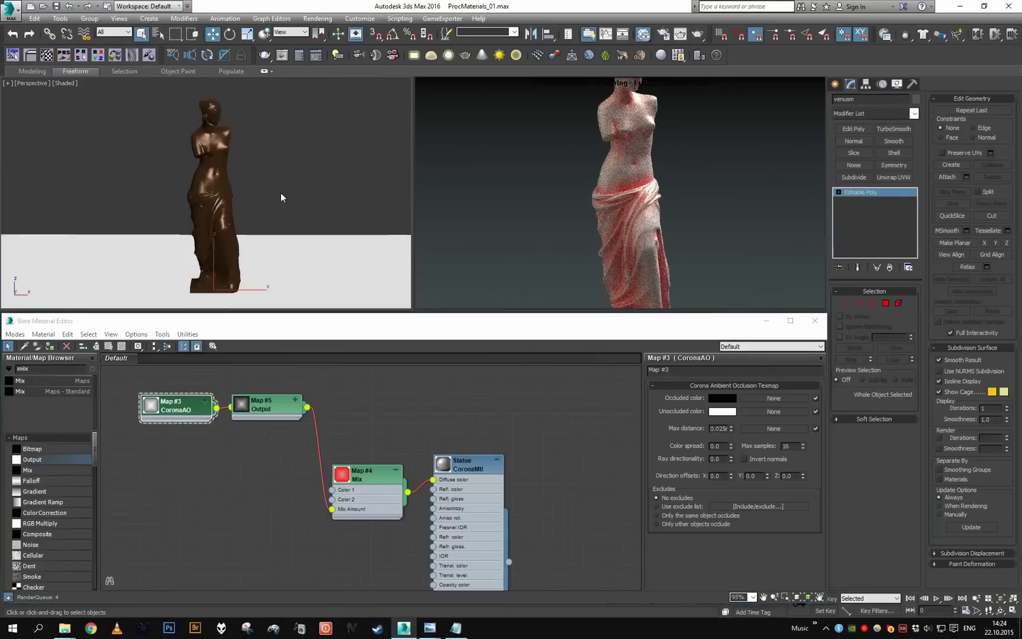
alt+middle_drag(292, 200, 302, 192)
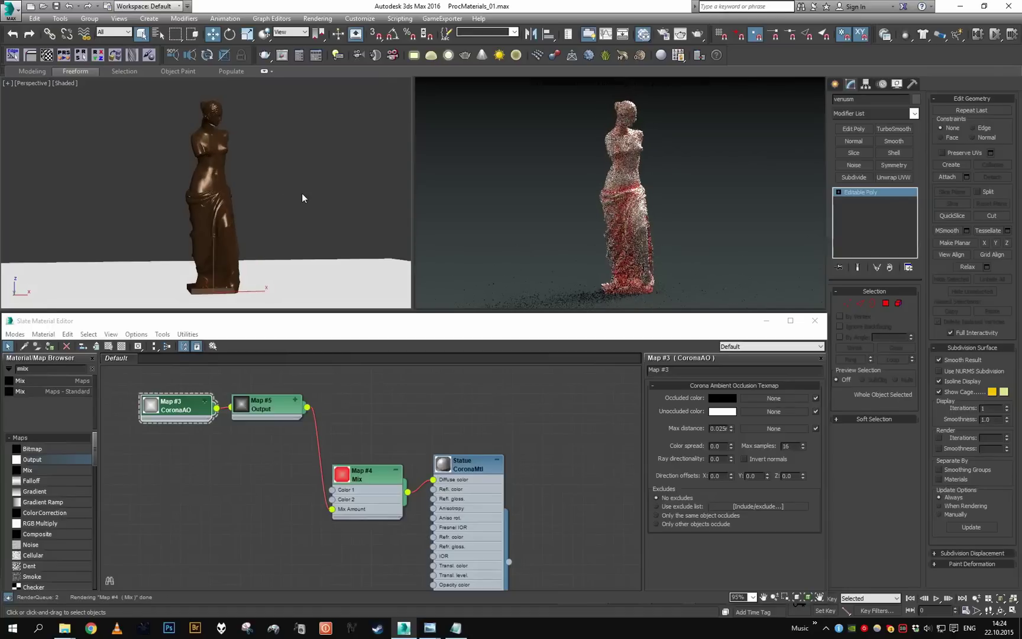
Examine the dancer's skirt folds, feet and base up close in the reference photo, and put the photo away.
mouse_move(434, 627)
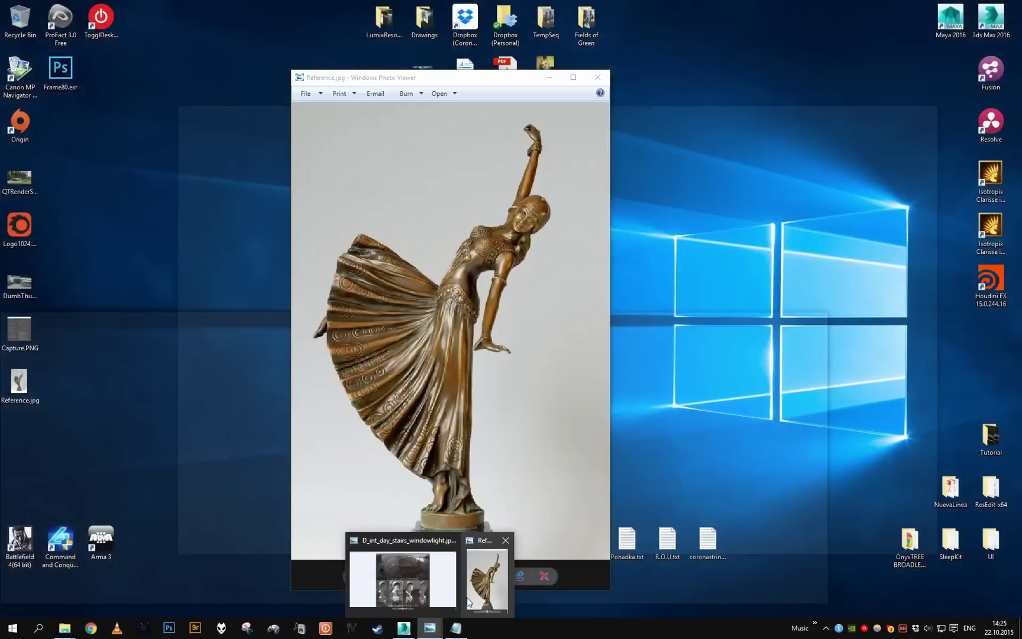
click(484, 576)
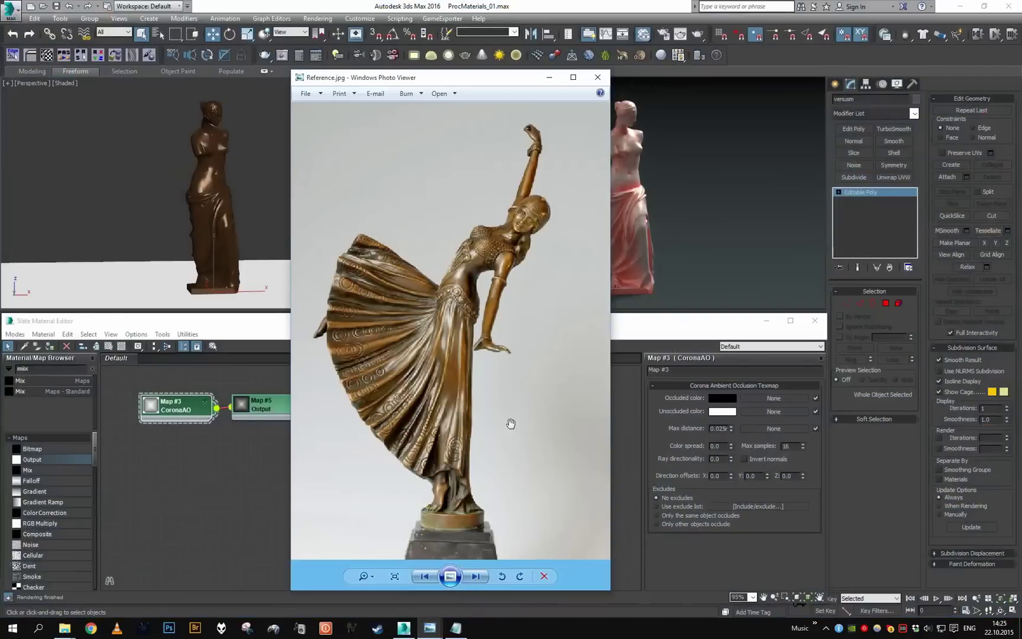
scroll(463, 503, up, 5)
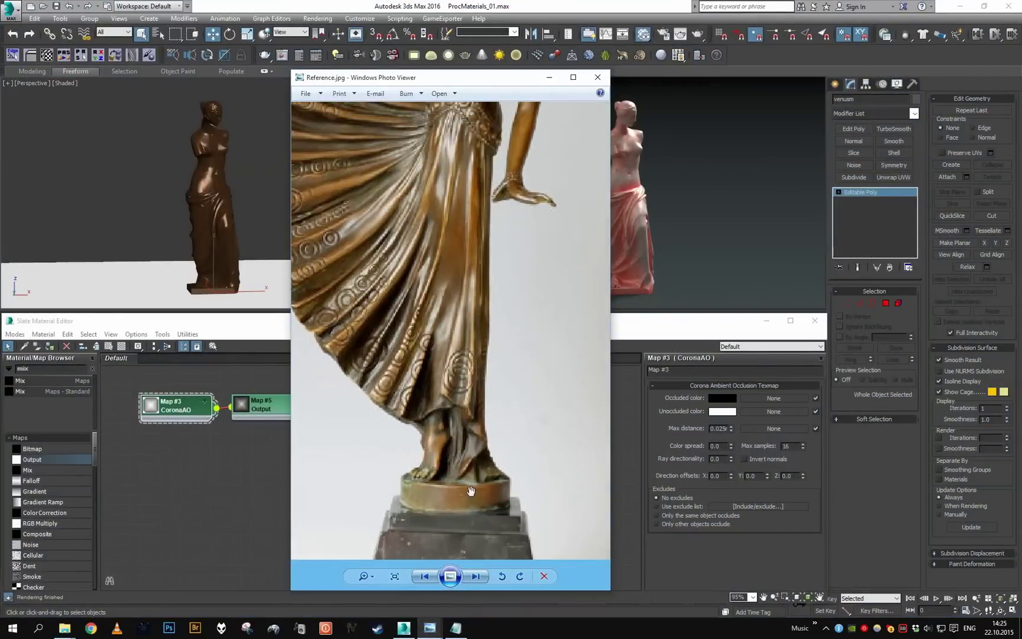
drag(465, 439, 511, 389)
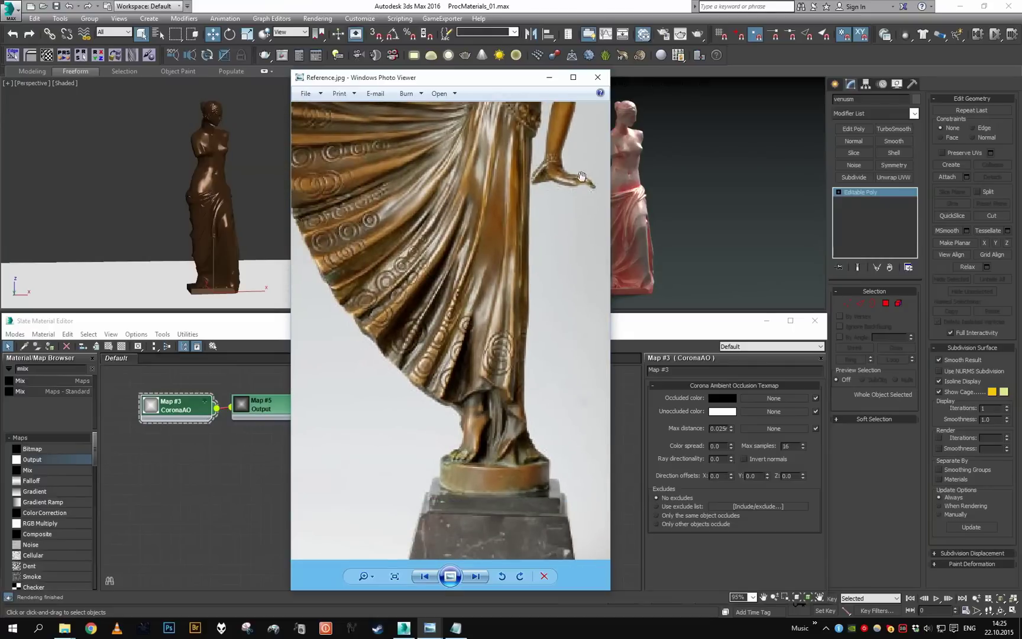
click(549, 77)
Add a Bitmap map that loads HugeBare_Tiled_3.2.jpg from the Metal/Bare folder of the texture library.
middle_drag(290, 369, 411, 467)
drag(56, 451, 418, 524)
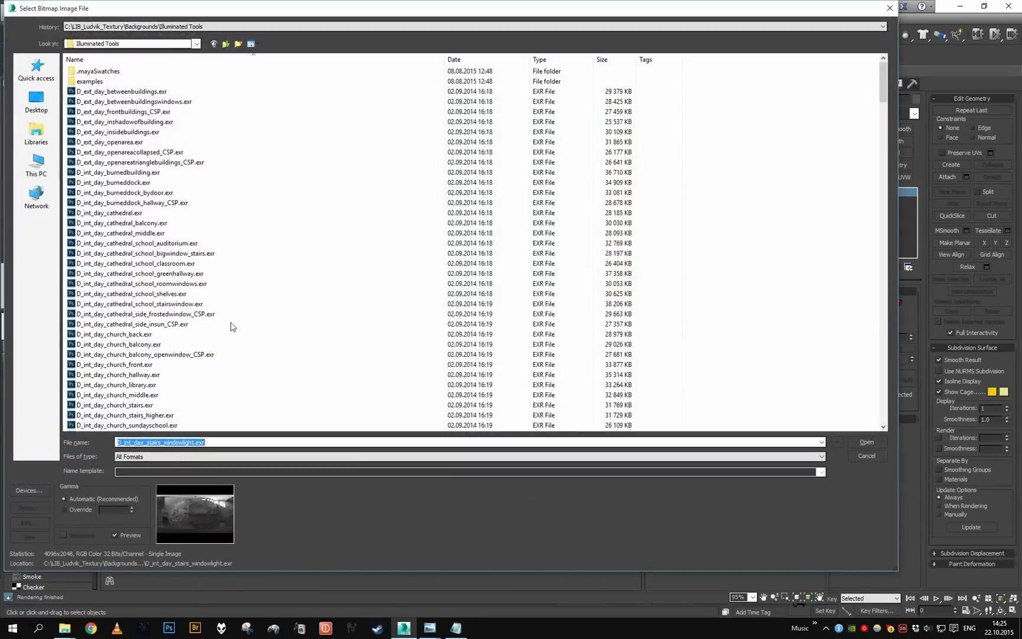
click(214, 44)
click(214, 44)
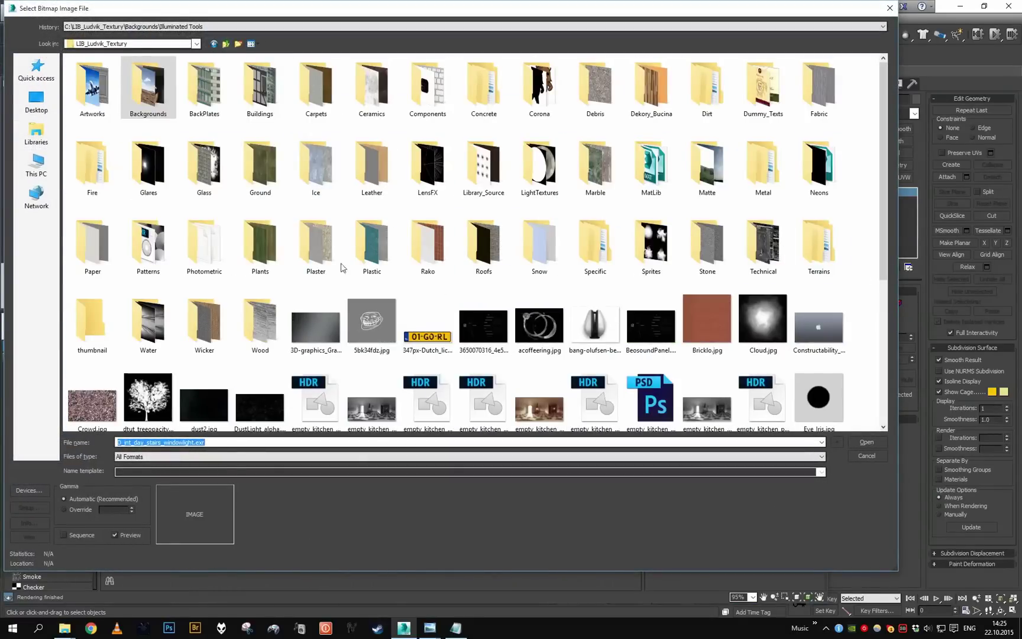
click(692, 141)
click(694, 84)
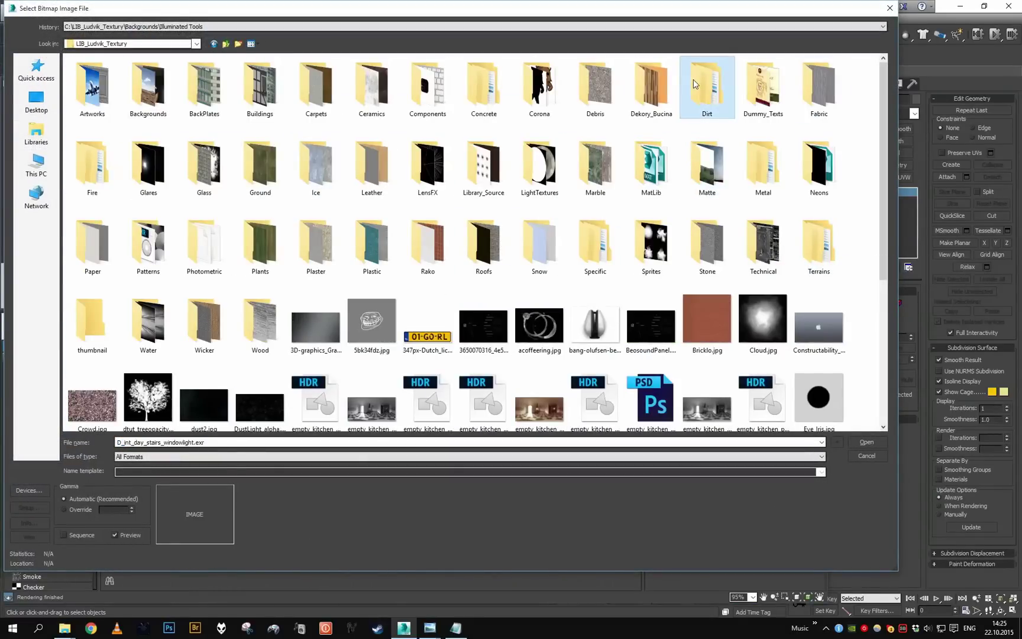
double_click(763, 166)
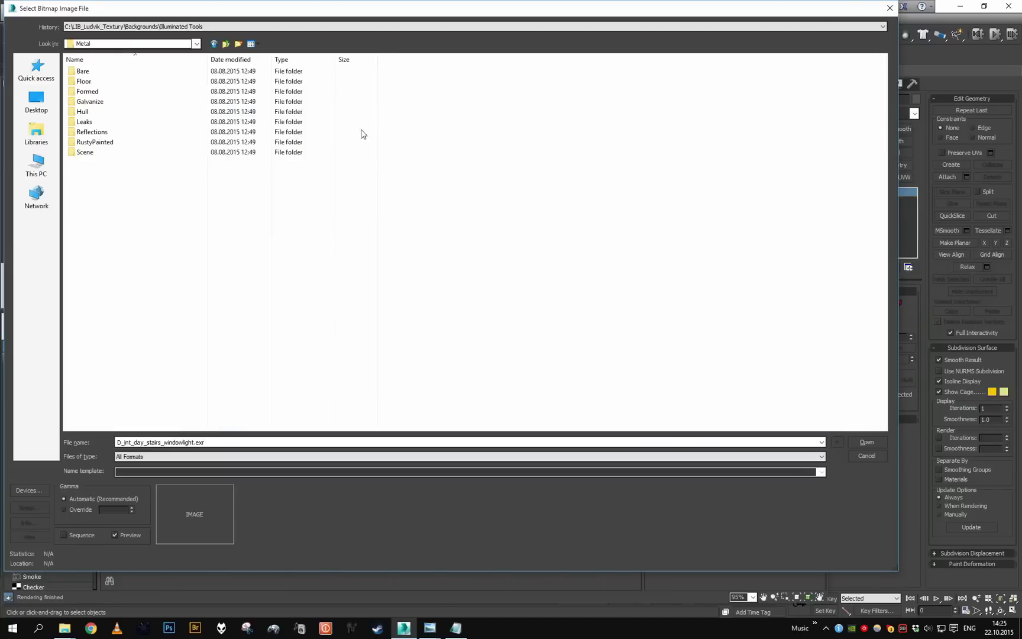
double_click(141, 71)
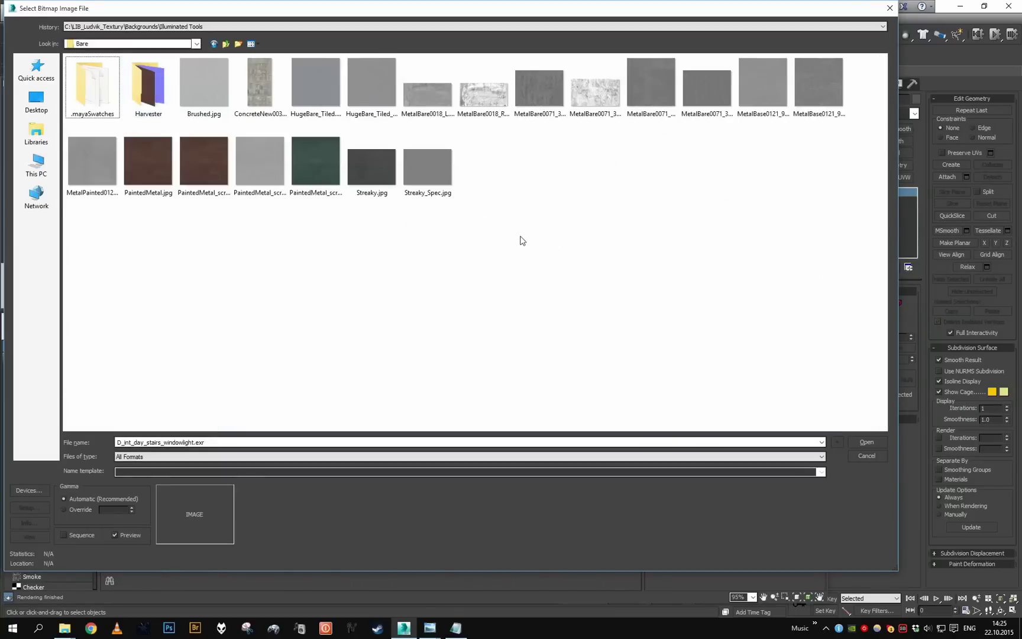
click(371, 104)
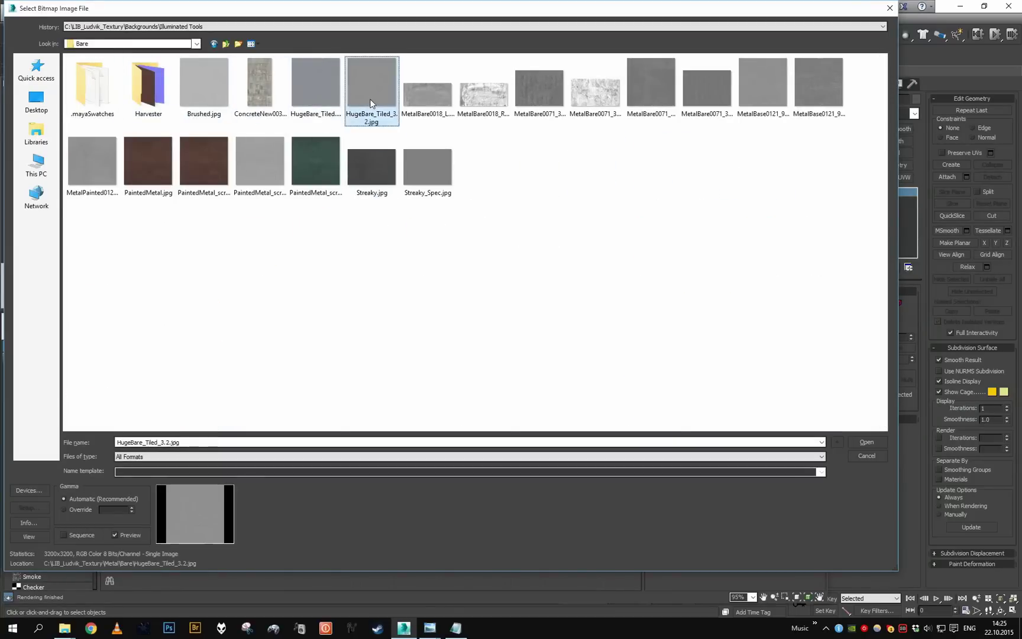
double_click(371, 103)
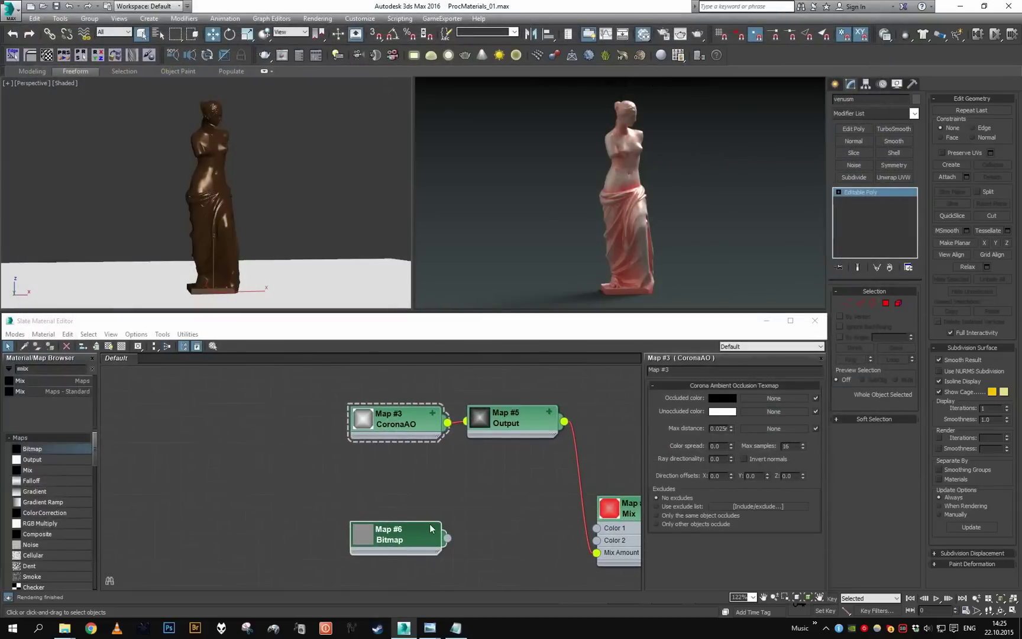
Connect the Bitmap map to the Mix map's Color 2 and display the bitmap on the statue in the viewport.
drag(410, 524, 409, 491)
middle_drag(471, 485, 384, 485)
scroll(411, 494, up, 3)
drag(293, 500, 234, 501)
drag(537, 545, 532, 546)
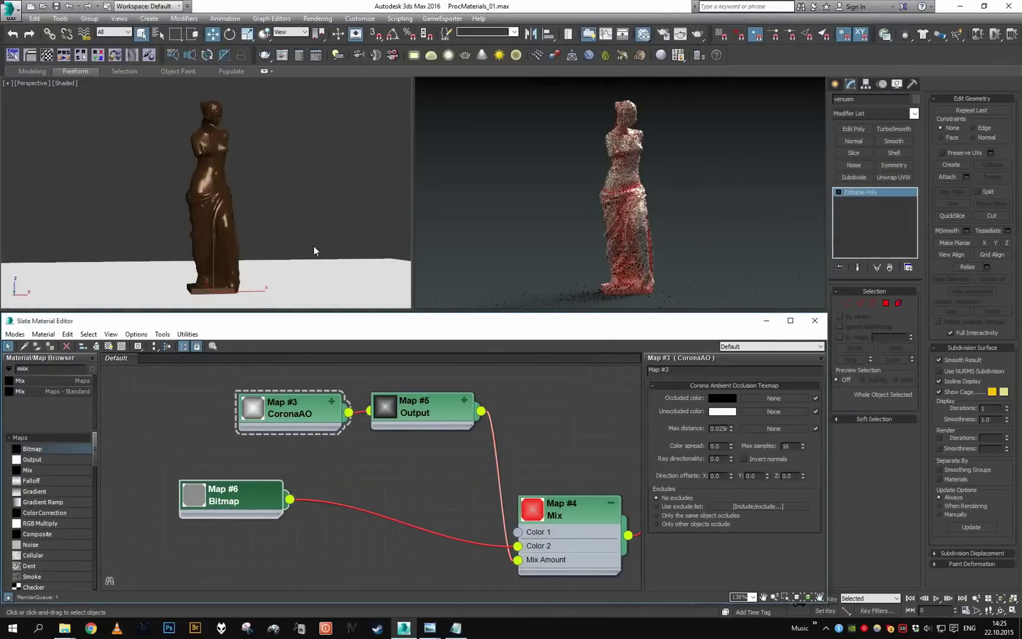
click(109, 346)
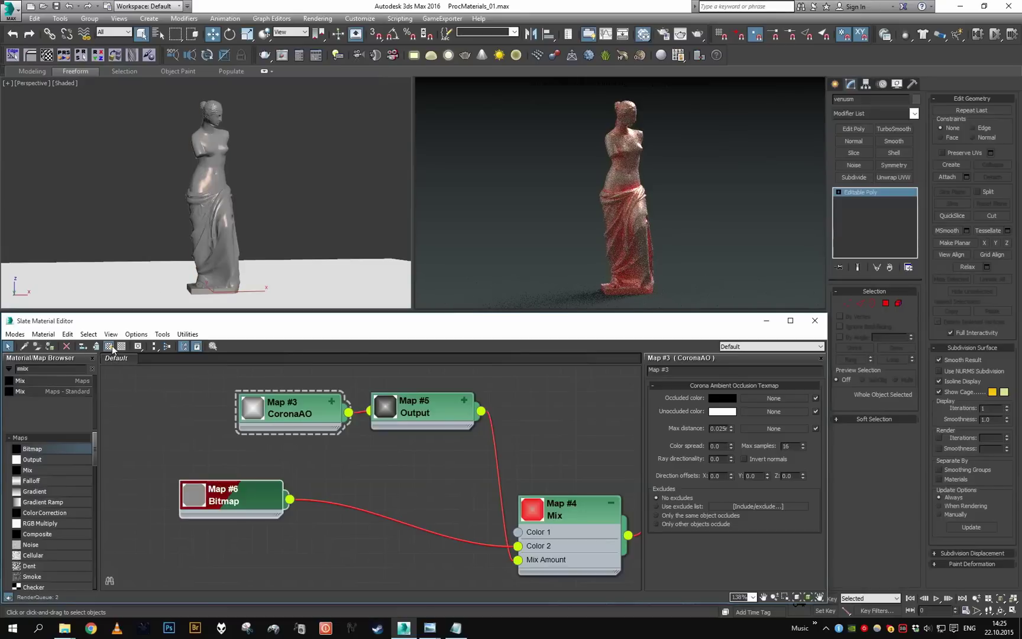
scroll(281, 180, up, 8)
scroll(280, 186, down, 8)
Add a UVW Map modifier to the statue with Box mapping and a length, width and height of 1.0 m.
click(246, 192)
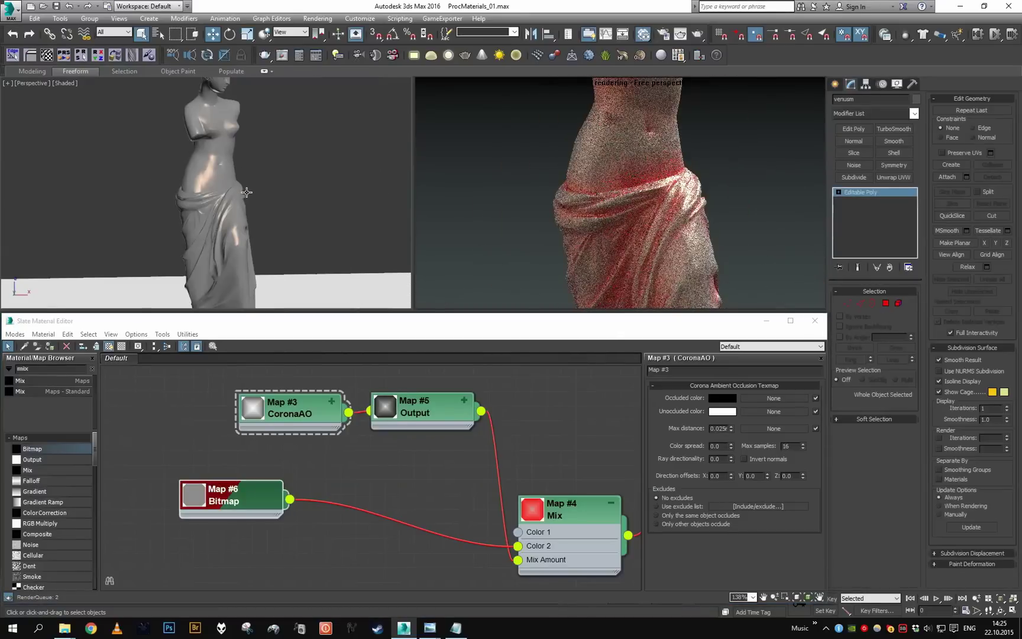
click(862, 352)
text(1.0m)
double_click(880, 396)
text(1)
double_click(879, 407)
text(1)
key(Return)
Set the UVW Map's length, width and height to 0.5 m and check the texture scale on the drapery.
scroll(325, 228, up, 5)
scroll(324, 232, up, 2)
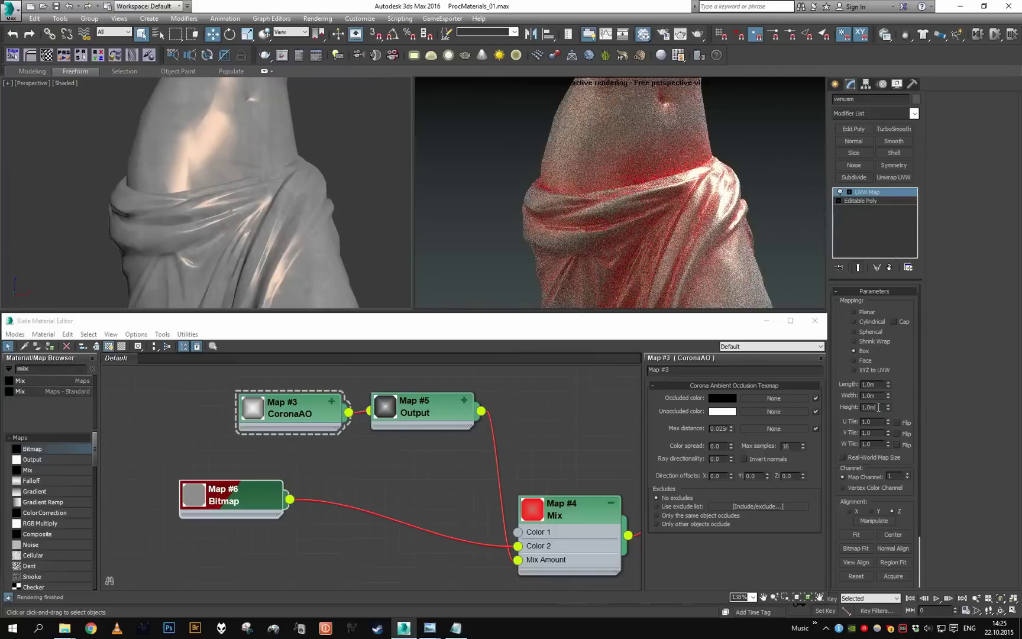
text(0.5)
double_click(878, 384)
text(0.5)
key(Return)
scroll(254, 152, up, 5)
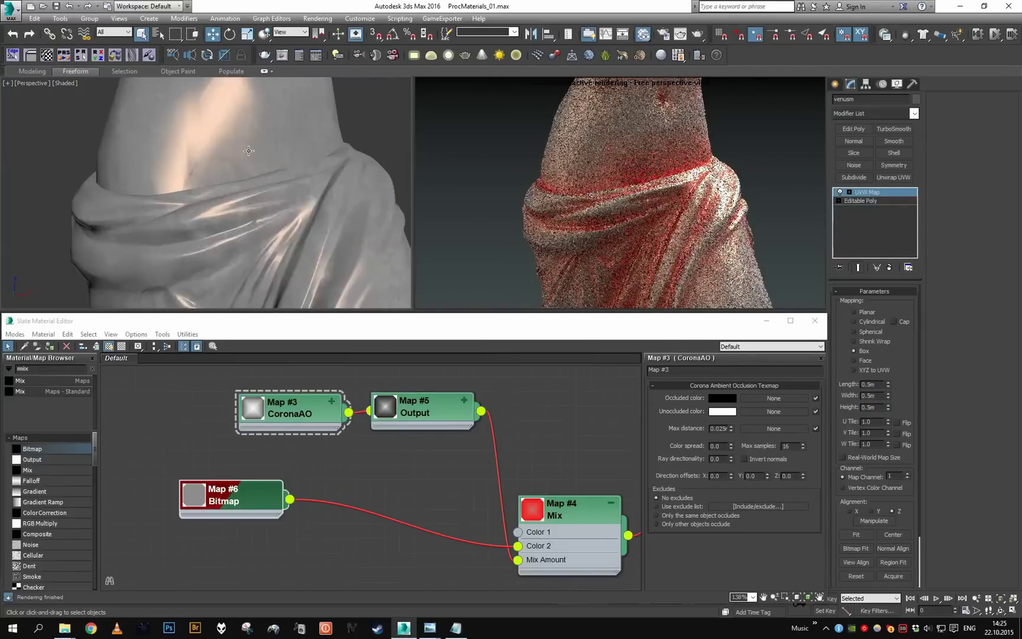
scroll(260, 155, down, 6)
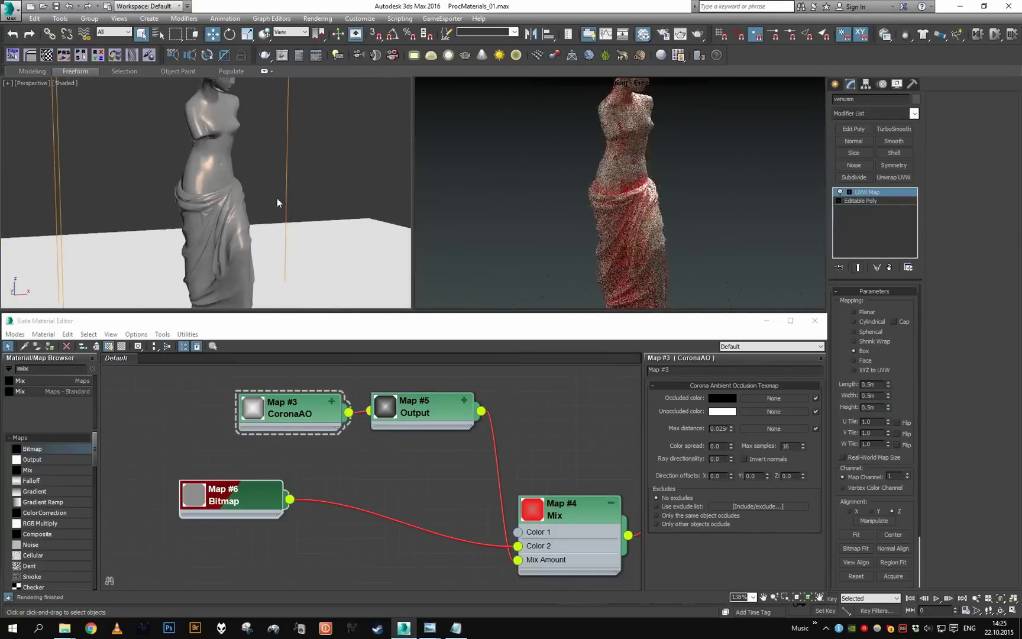
Move the bitmap connection from the Mix map's Color 2 to Color 1 and inspect the texture around the statue's foot.
click(561, 546)
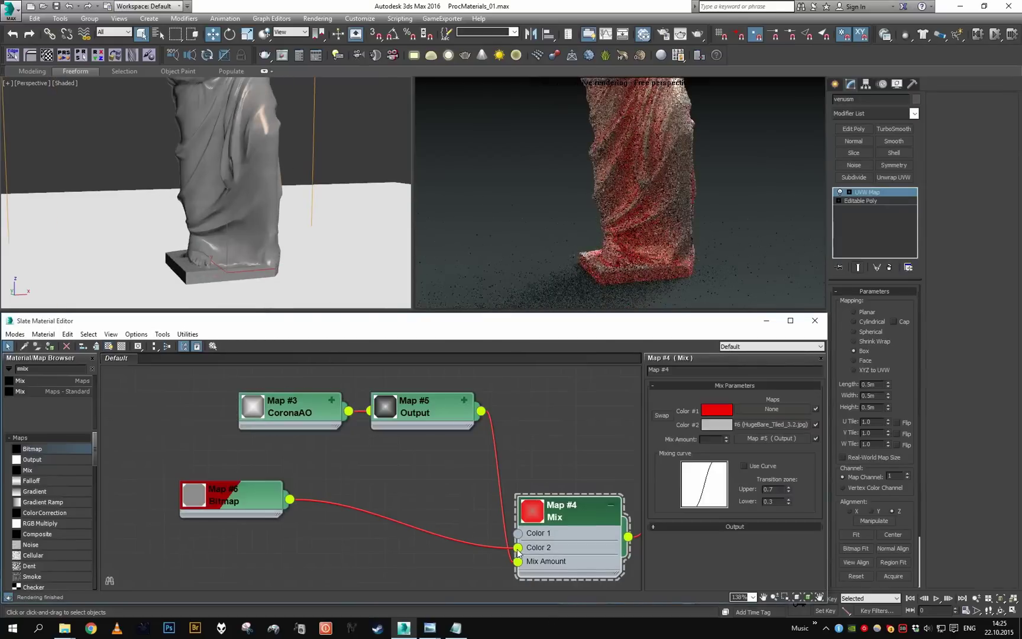
drag(519, 537, 518, 533)
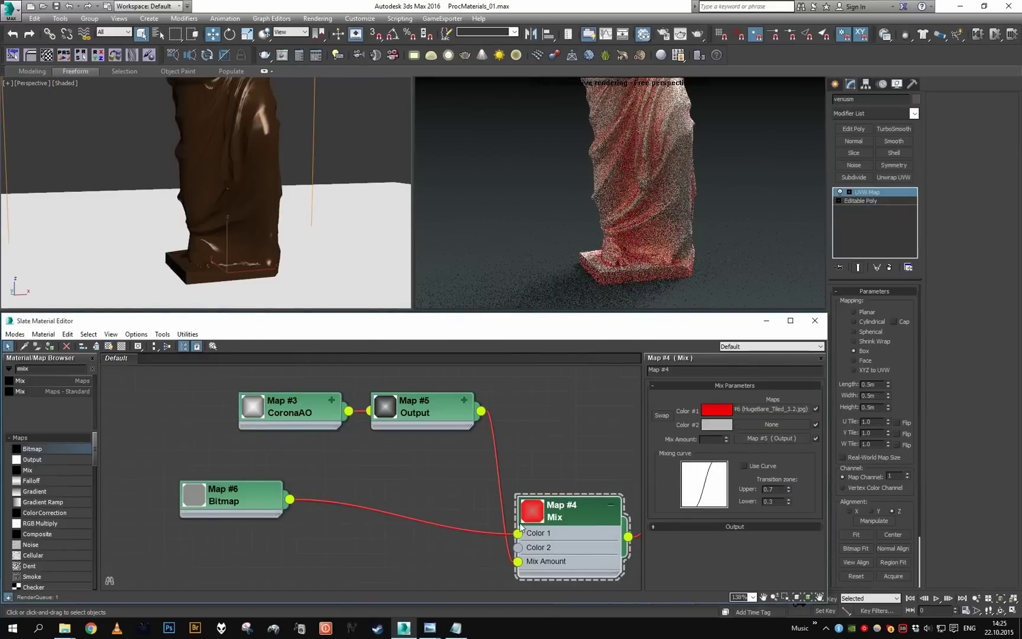
scroll(321, 248, up, 4)
alt+middle_drag(320, 248, 313, 169)
scroll(296, 221, up, 4)
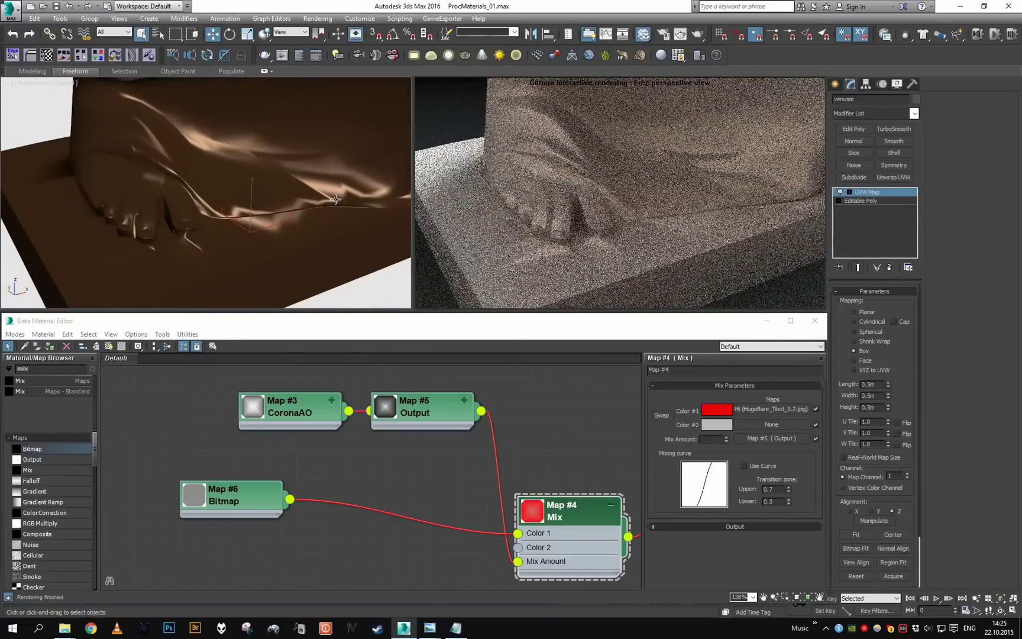
scroll(239, 496, down, 2)
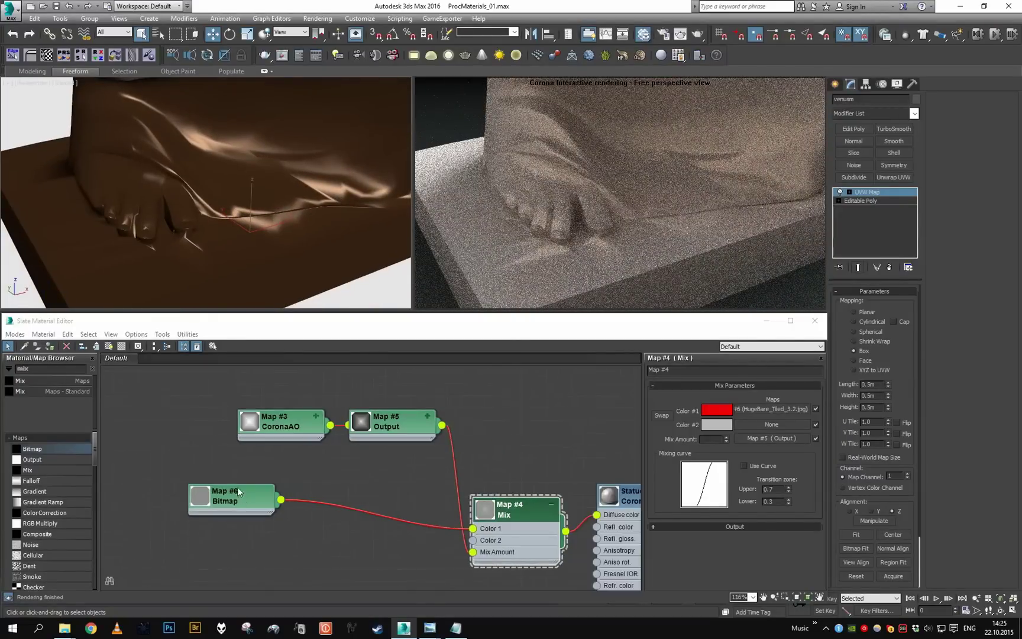
scroll(231, 213, down, 4)
alt+middle_drag(231, 214, 242, 222)
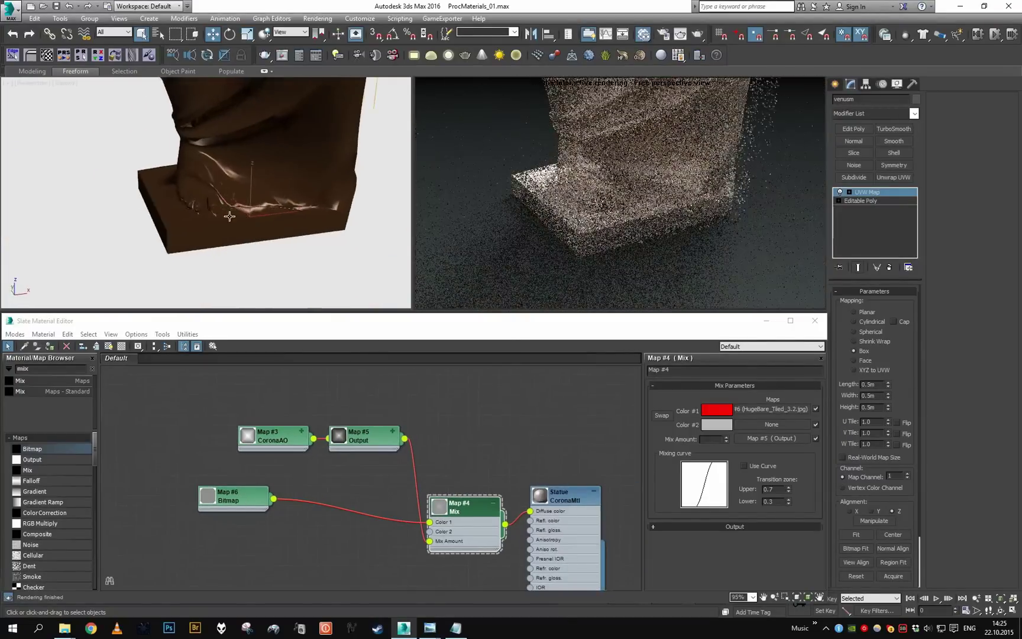
Open the Statue CoronaMtl's parameters and set the reflection level to 0.0.
scroll(248, 224, up, 3)
scroll(600, 550, up, 1)
middle_drag(599, 550, 509, 491)
click(509, 490)
double_click(509, 492)
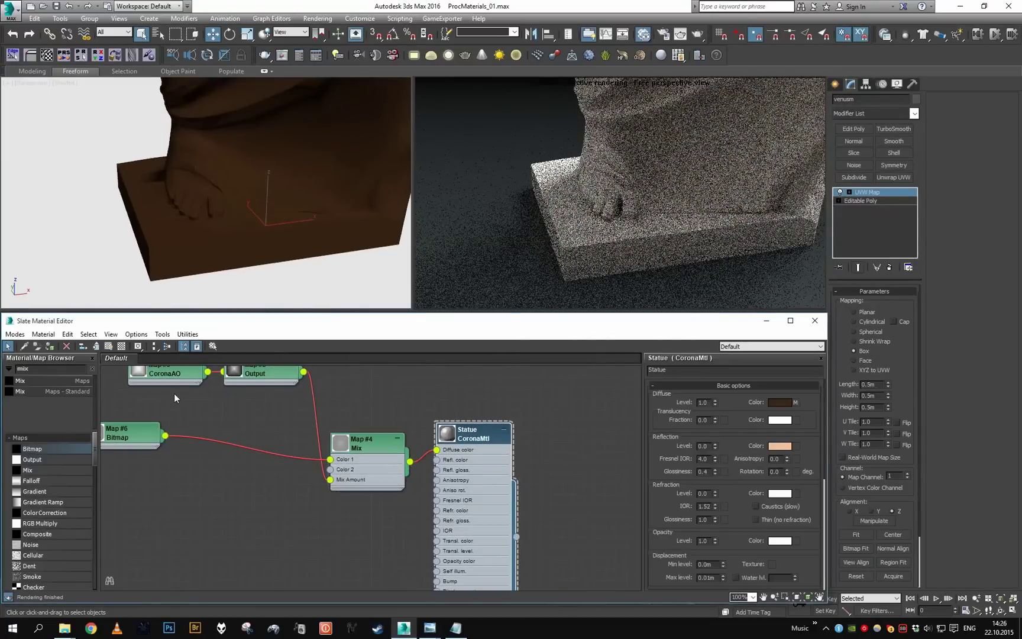
Insert an RGB Multiply map between the Bitmap and the Mix map's Color 1, with the bitmap feeding its Color 2.
middle_drag(172, 396, 292, 422)
scroll(292, 422, up, 1)
scroll(292, 481, up, 1)
drag(243, 464, 246, 500)
text(rg)
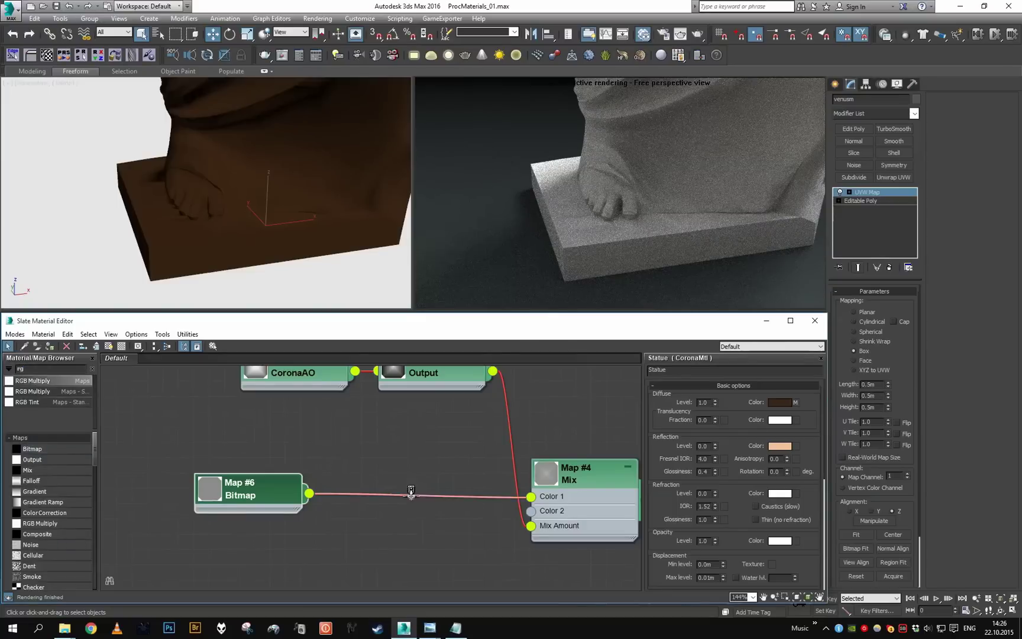
drag(411, 493, 412, 494)
click(414, 521)
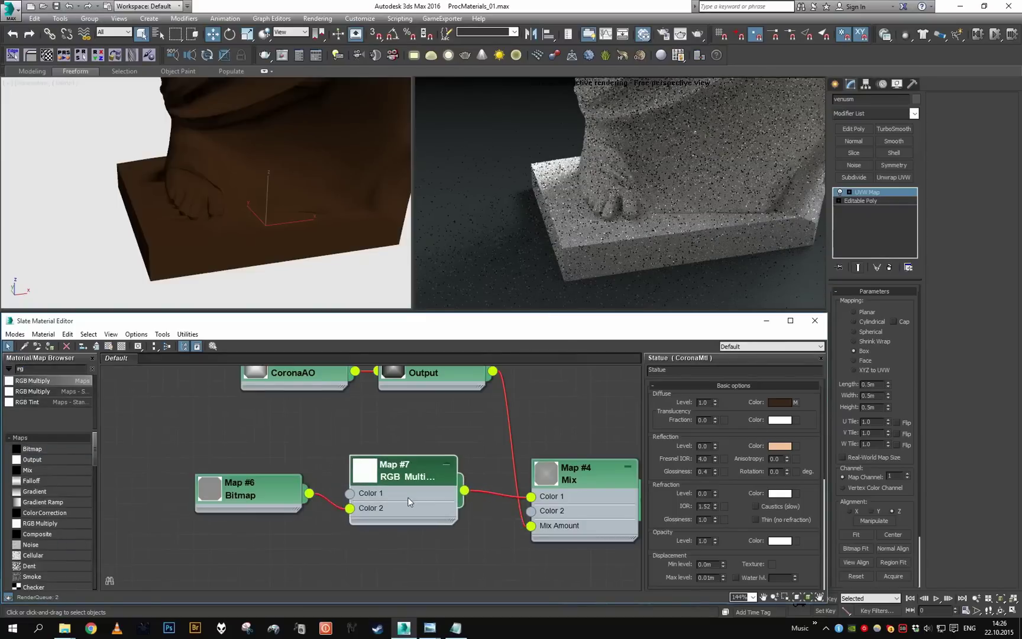
Set the RGB Multiply map's first color to a muted dark green of about hue 99, saturation 84 and value 73.
double_click(366, 485)
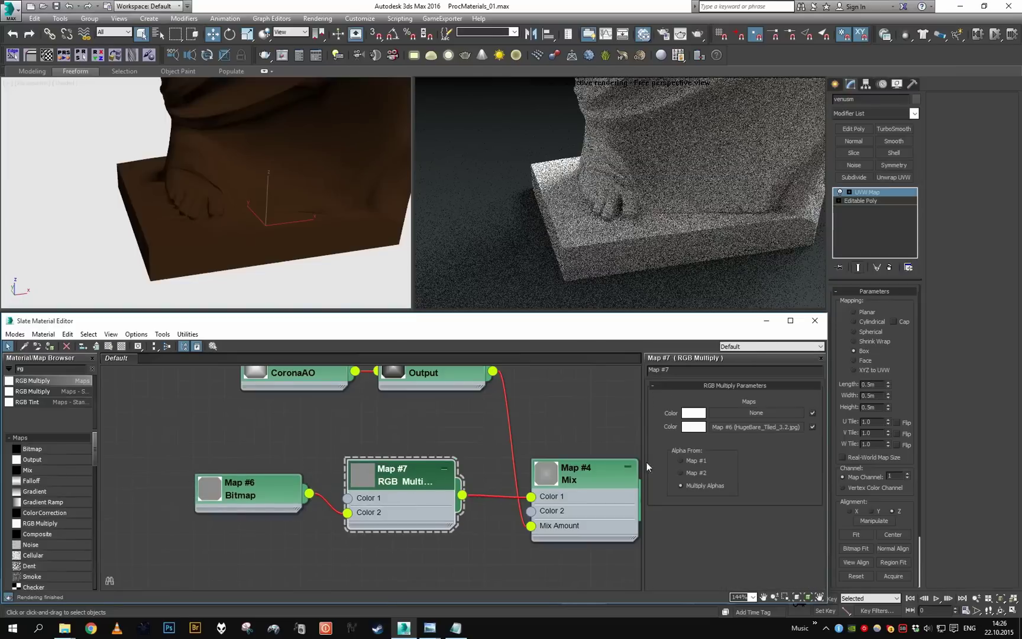
click(693, 413)
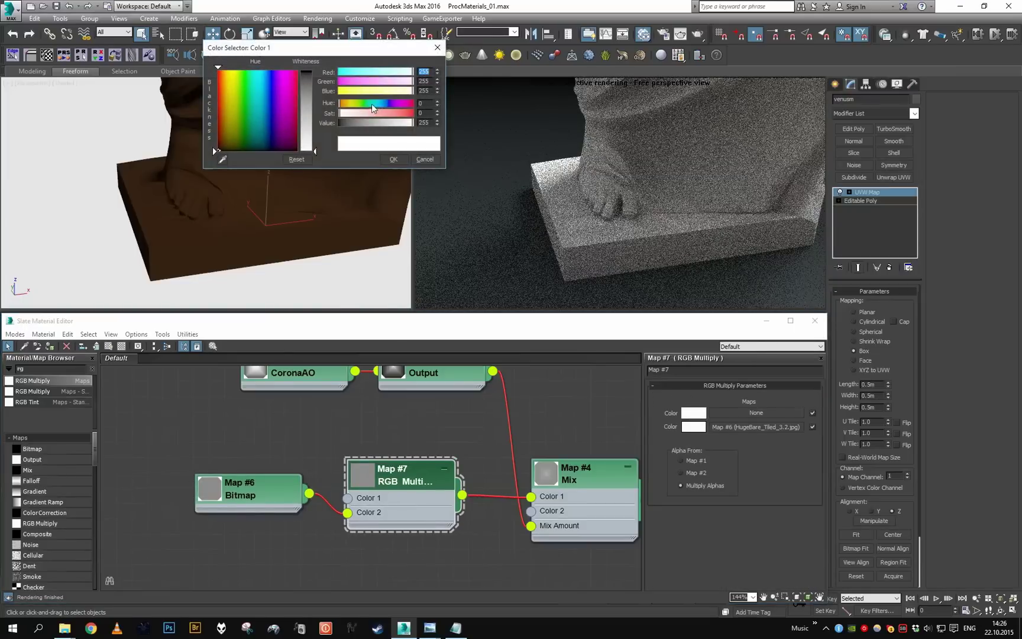
drag(341, 113, 358, 126)
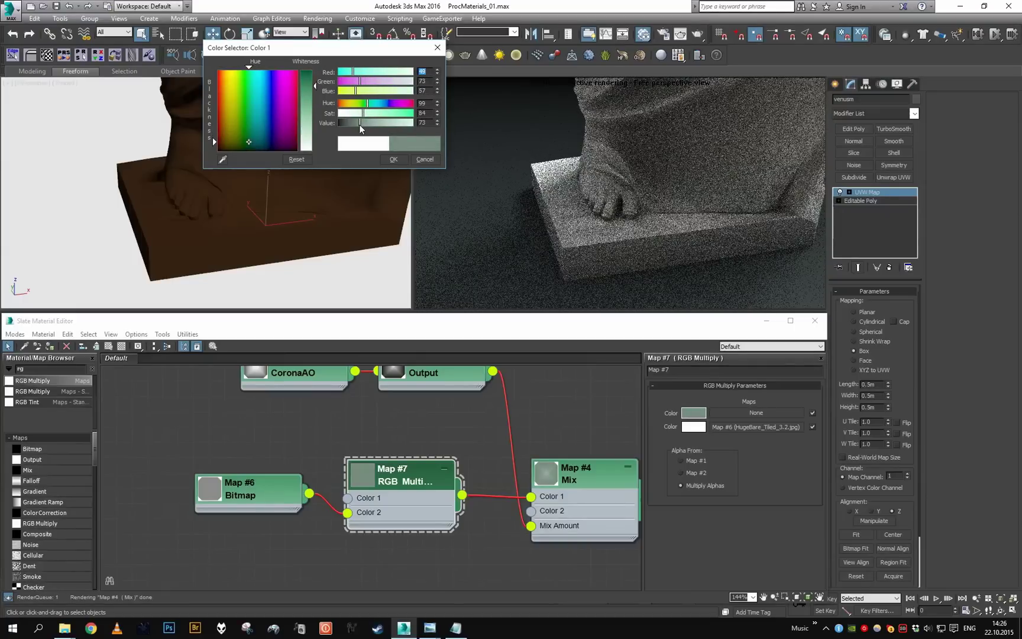
click(360, 124)
click(391, 160)
Set the Bitmap map's blur to 0.1, moving its node further away from the RGB Multiply node.
scroll(383, 168, down, 6)
middle_drag(331, 133, 302, 140)
scroll(317, 203, up, 3)
scroll(303, 177, up, 3)
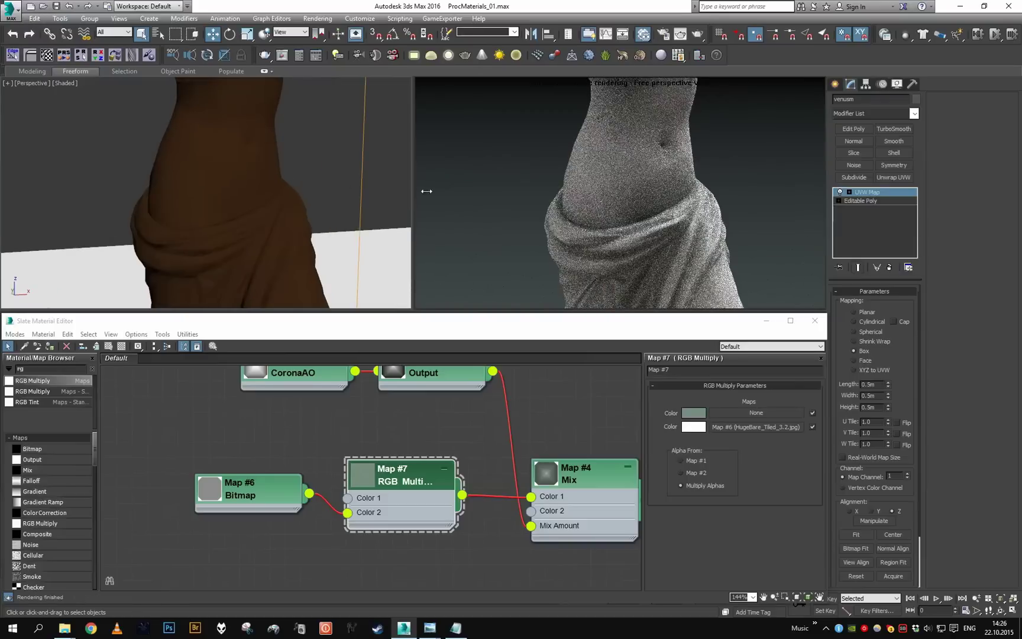
alt+middle_drag(335, 204, 332, 187)
scroll(319, 165, up, 2)
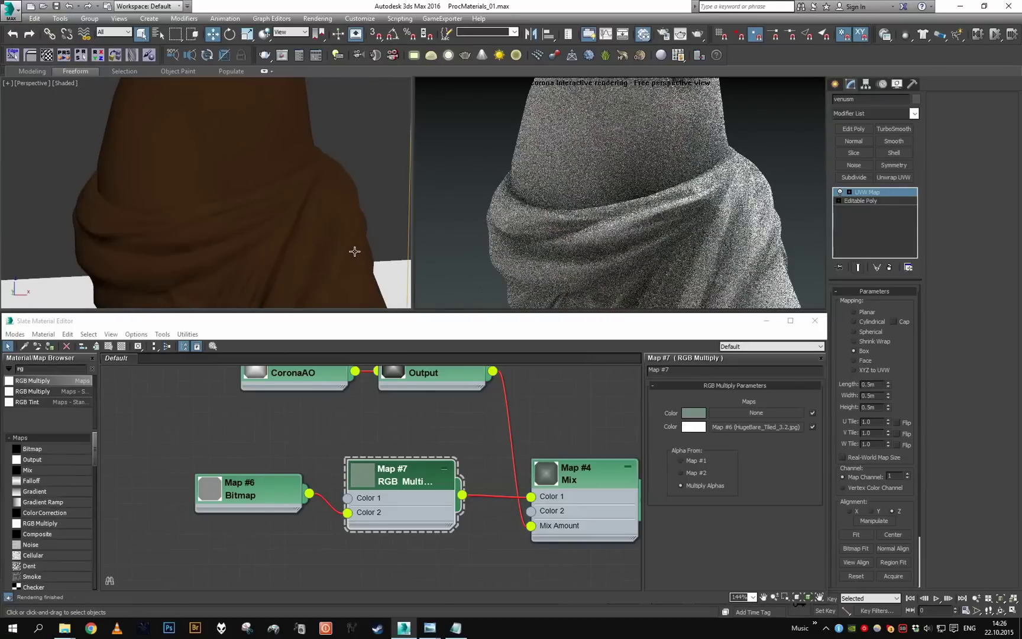
drag(266, 485, 201, 486)
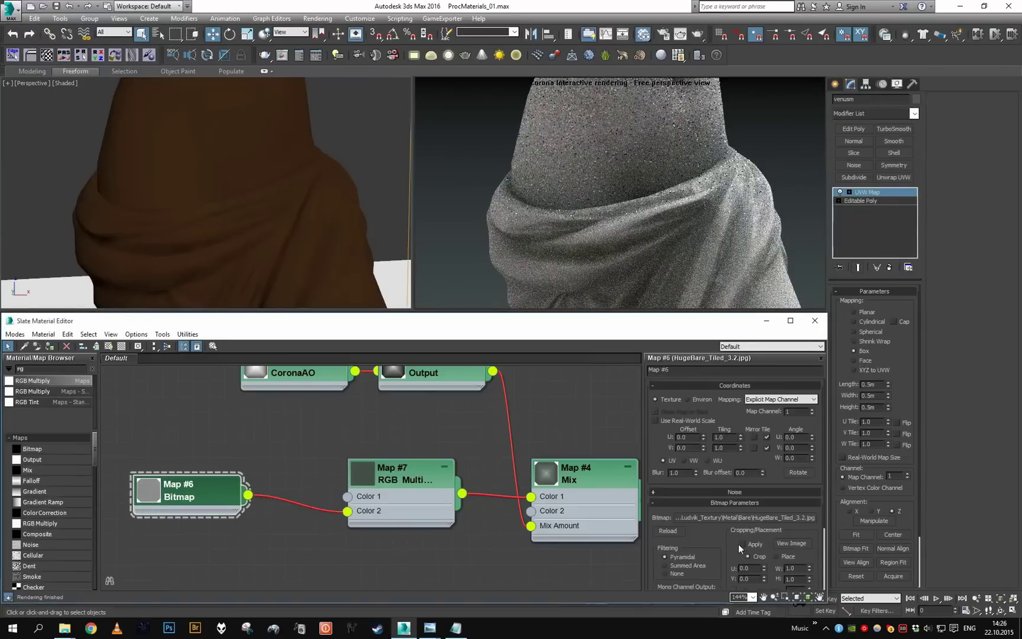
click(683, 472)
scroll(725, 475, down, 3)
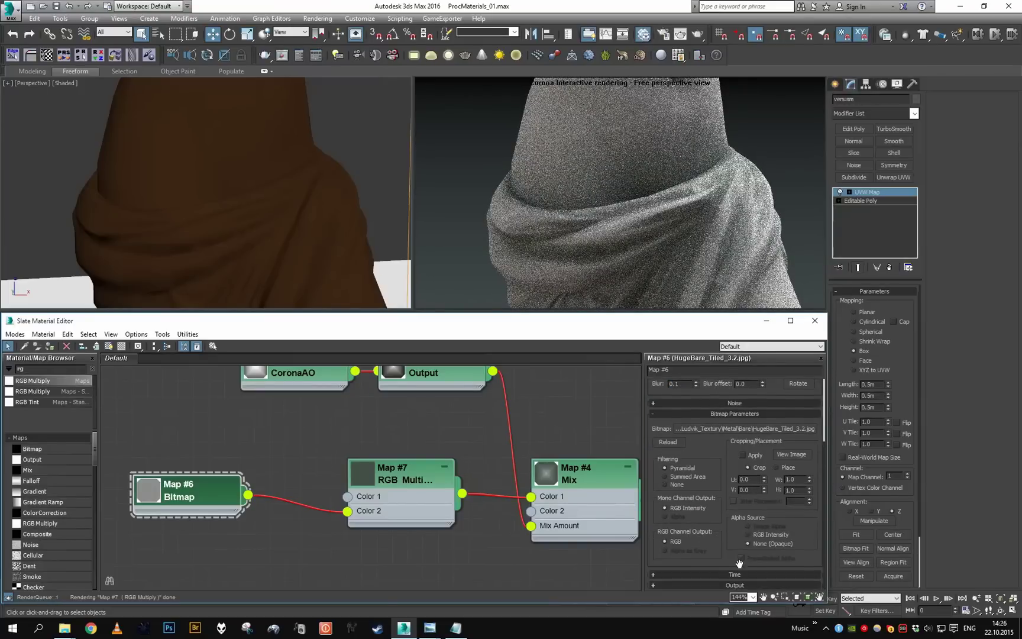
Expand the Bitmap's output settings and set the RGB offset to -0.1 and the RGB level to 2.0.
click(737, 585)
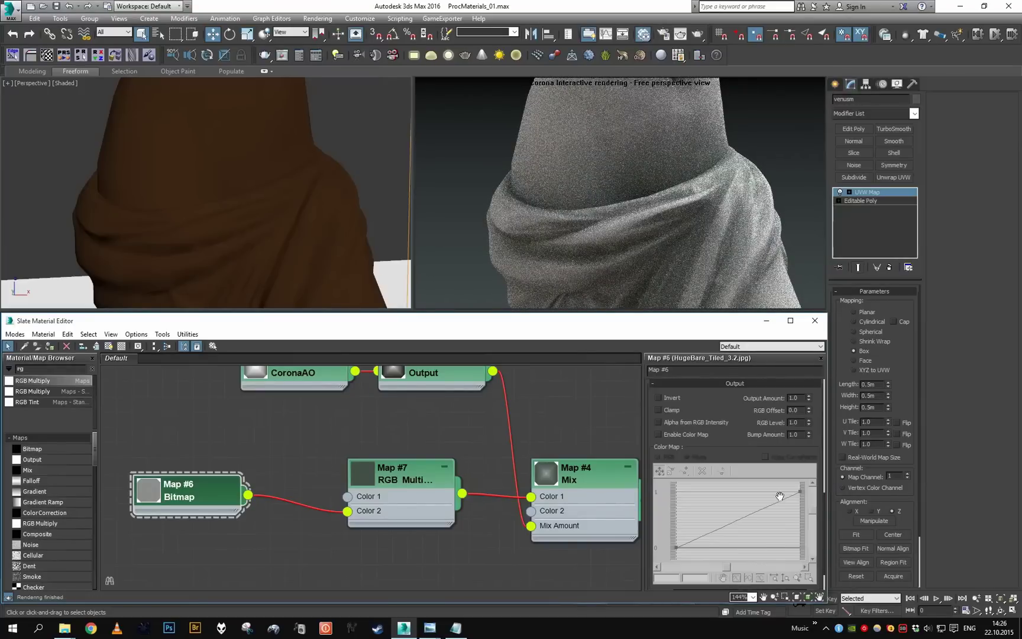
double_click(795, 411)
text(-0.1)
key(Return)
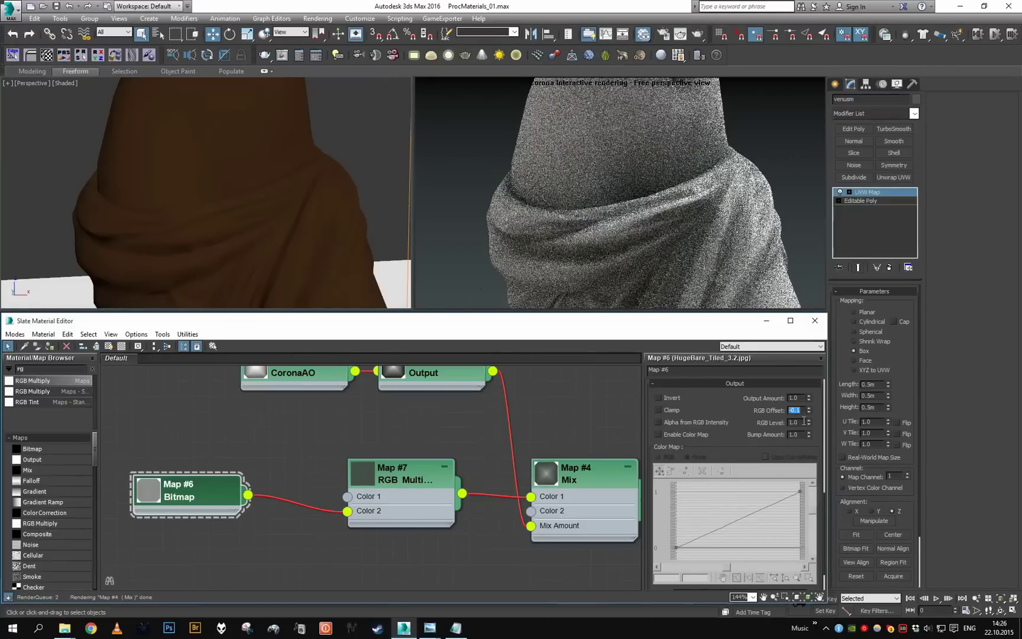
double_click(796, 422)
text(2)
key(Return)
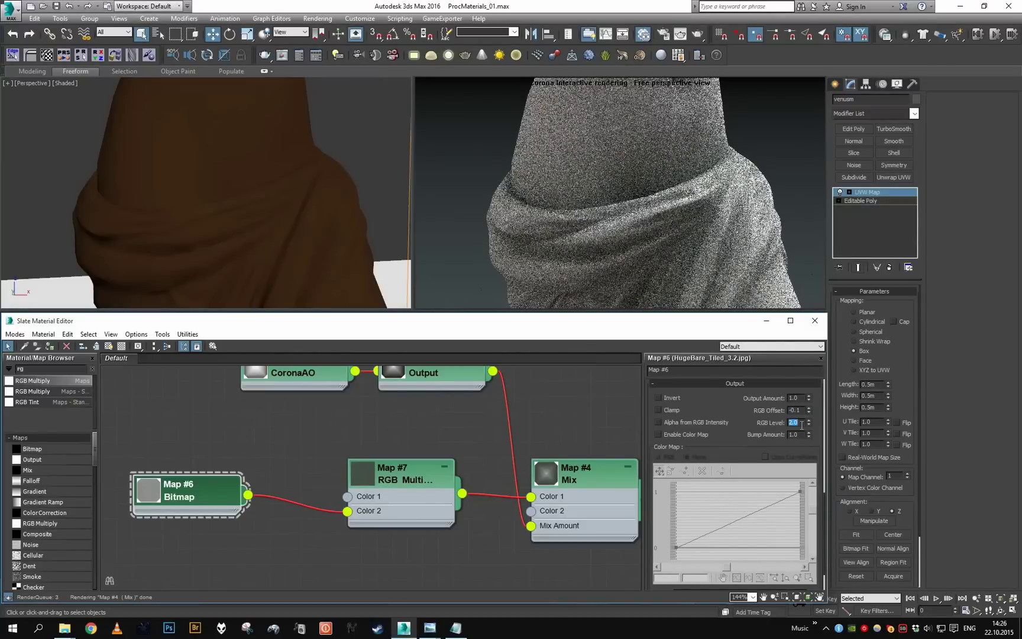
Show the Bitmap texture on the statue in the viewport and set its U and V tiling to 2.0.
scroll(215, 165, up, 5)
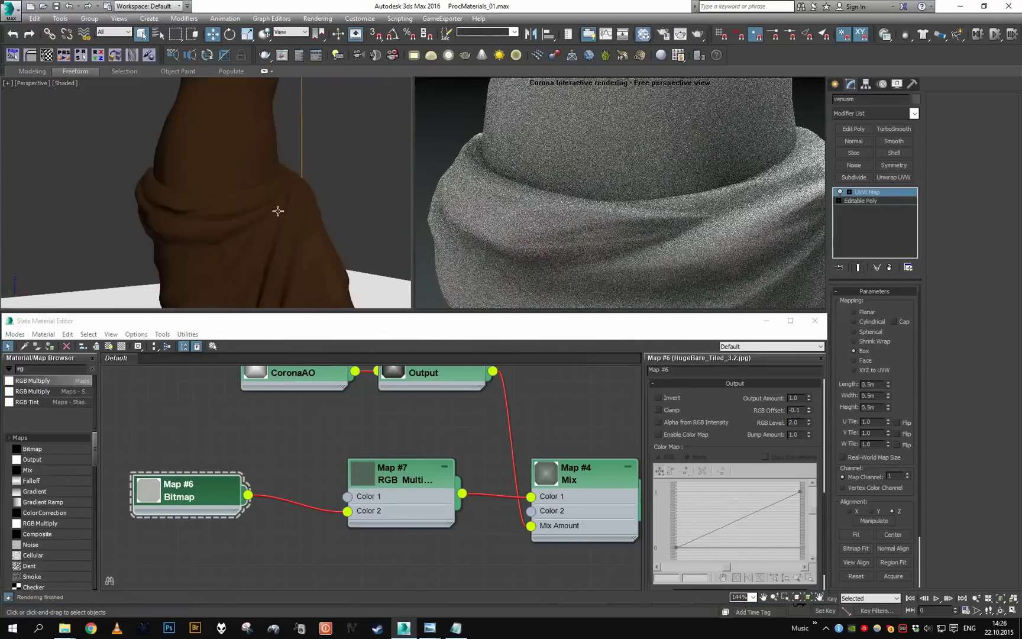
middle_drag(285, 214, 304, 282)
scroll(253, 164, up, 3)
scroll(223, 210, up, 3)
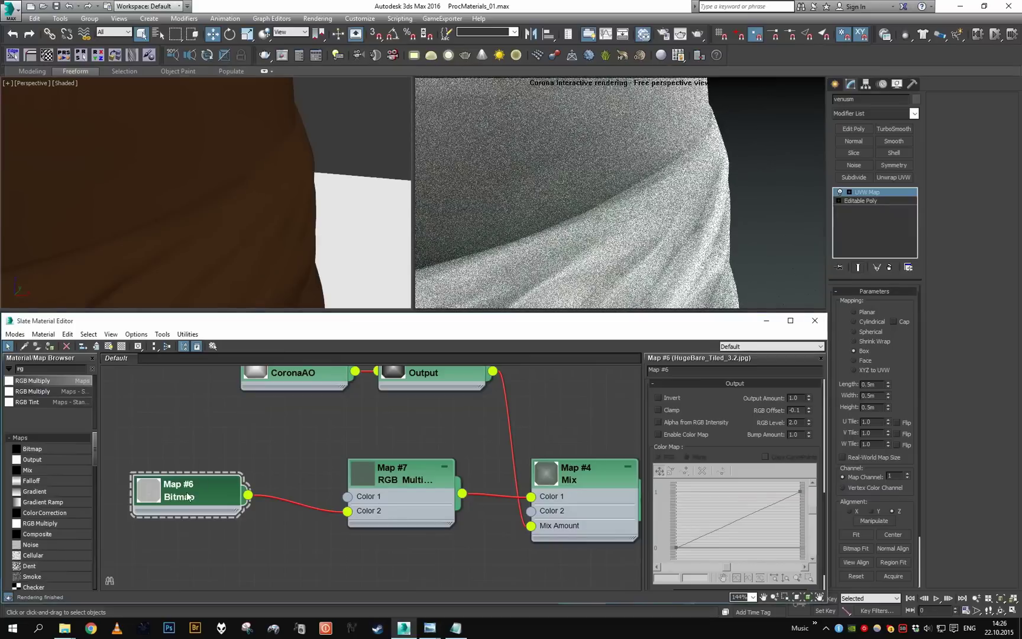
click(108, 347)
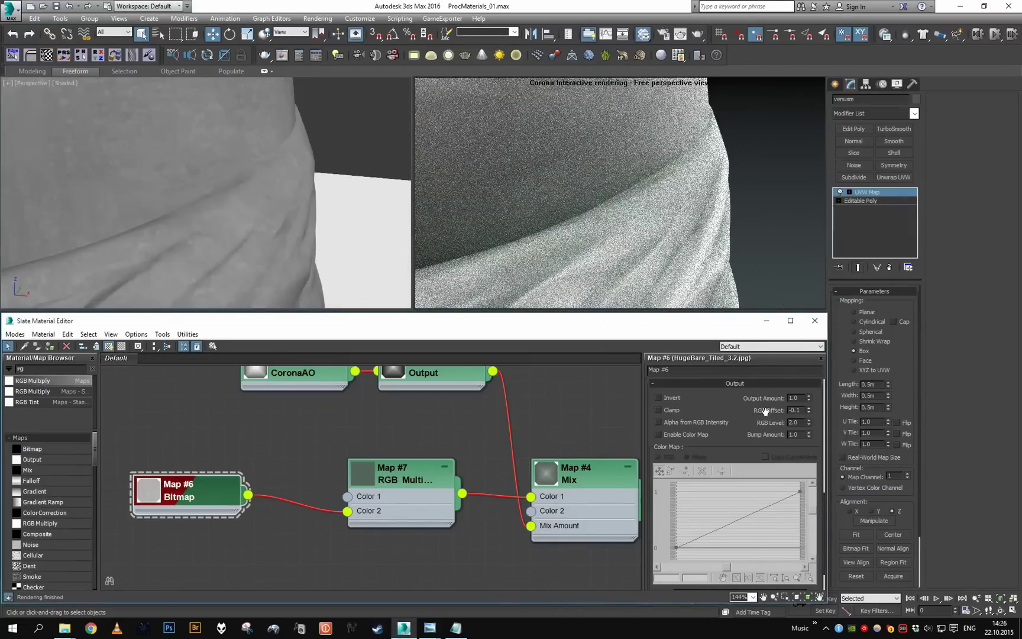
drag(765, 411, 726, 603)
drag(726, 448, 703, 532)
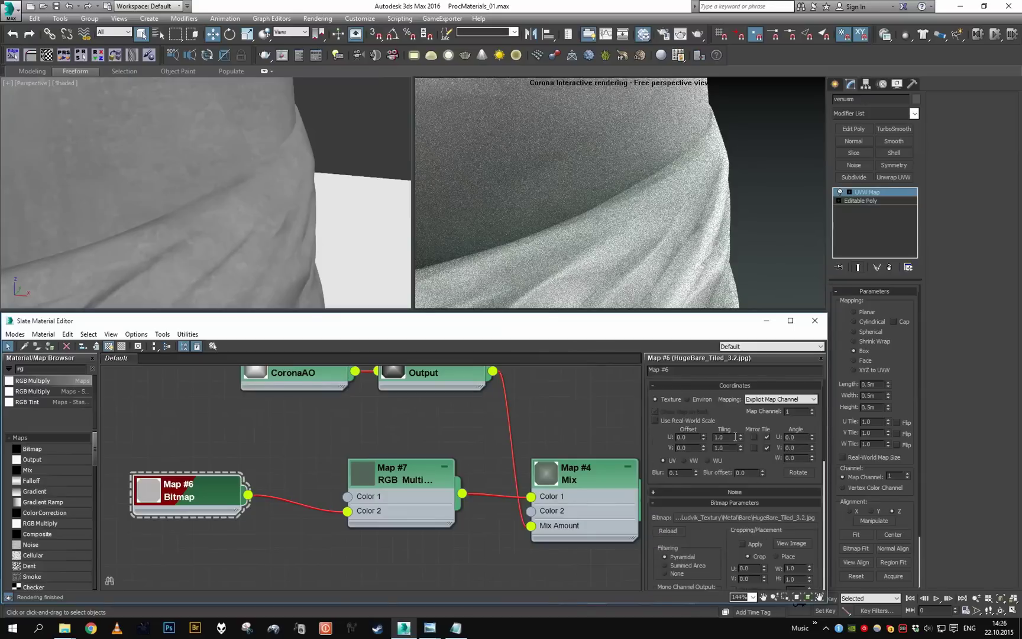
text(2)
key(Tab)
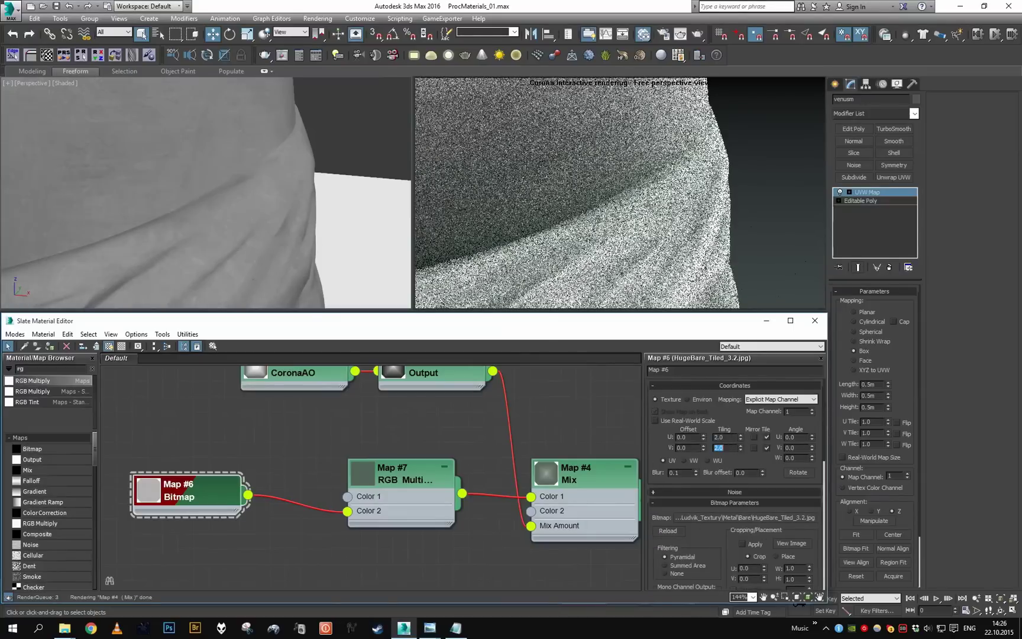
text(2)
key(Return)
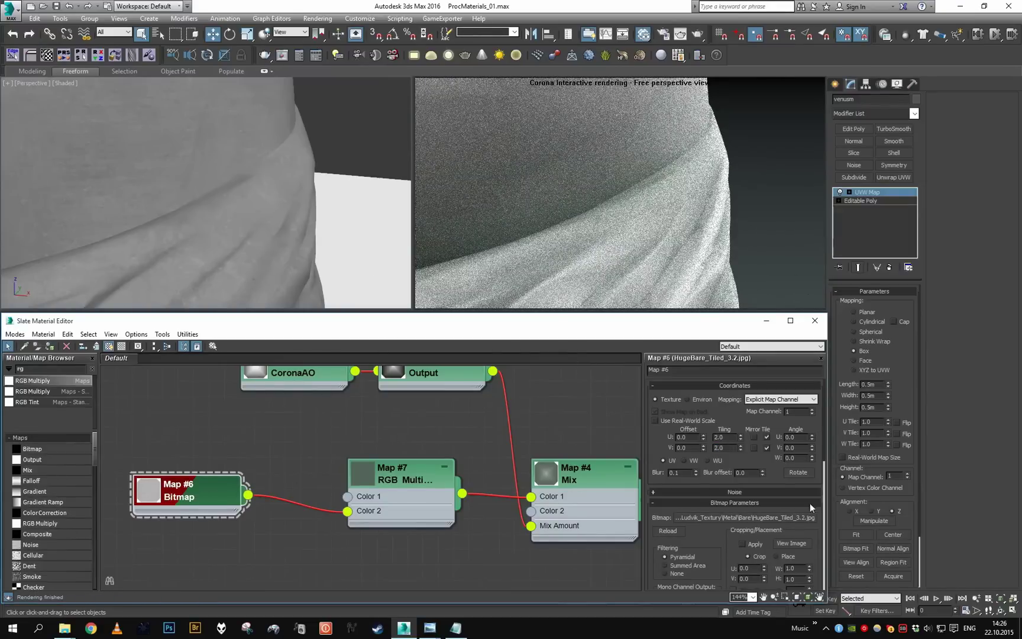
Set the Bitmap's RGB offset to -0.4 and RGB level to 4.0, and enlarge its node preview.
scroll(816, 505, down, 8)
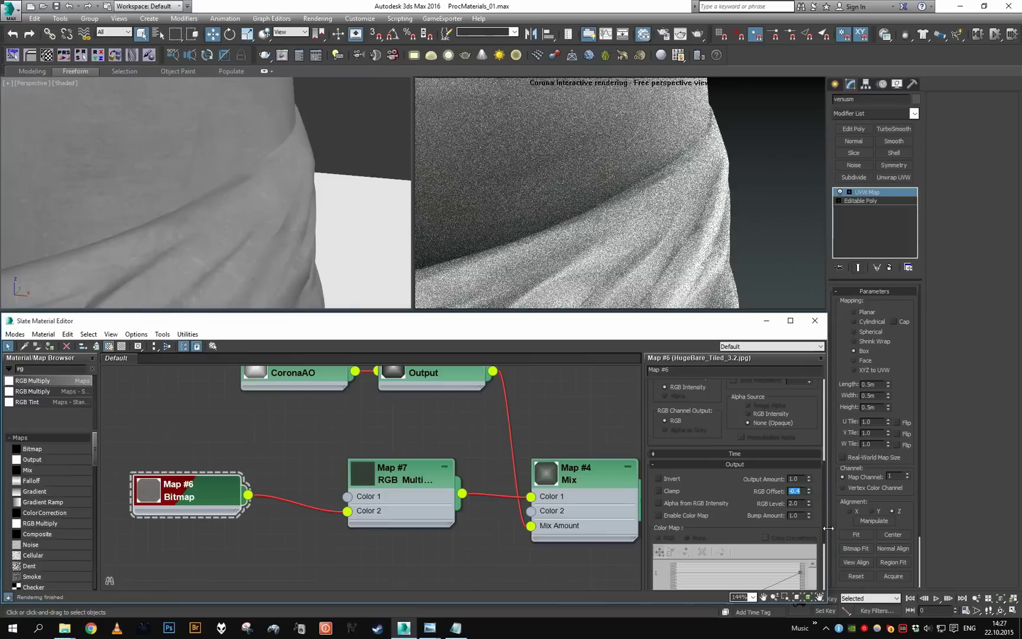
text(3)
key(Return)
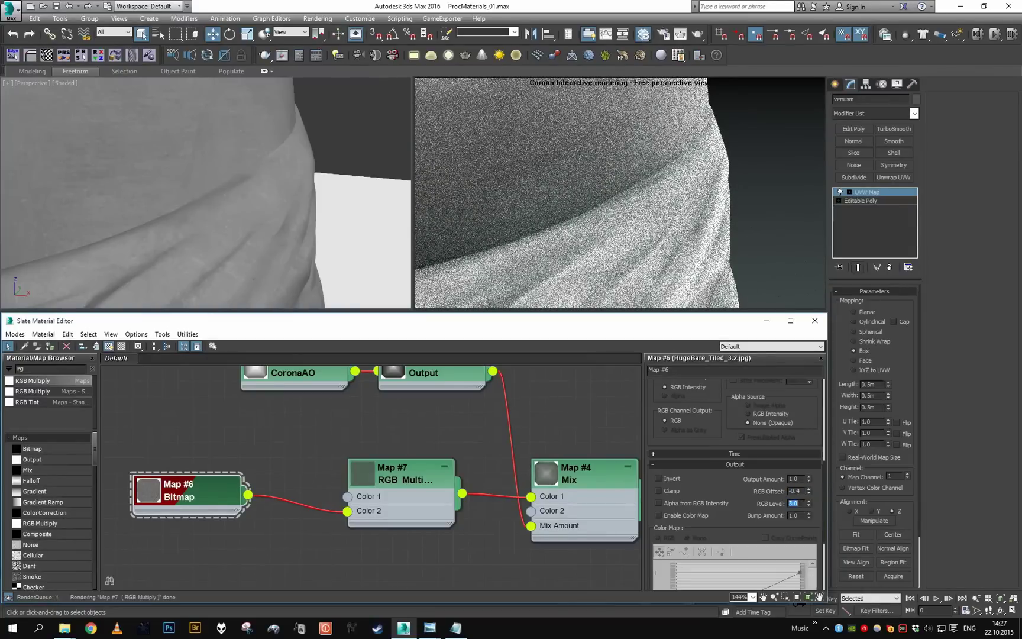
text(4)
key(Return)
double_click(156, 488)
middle_drag(250, 488, 290, 444)
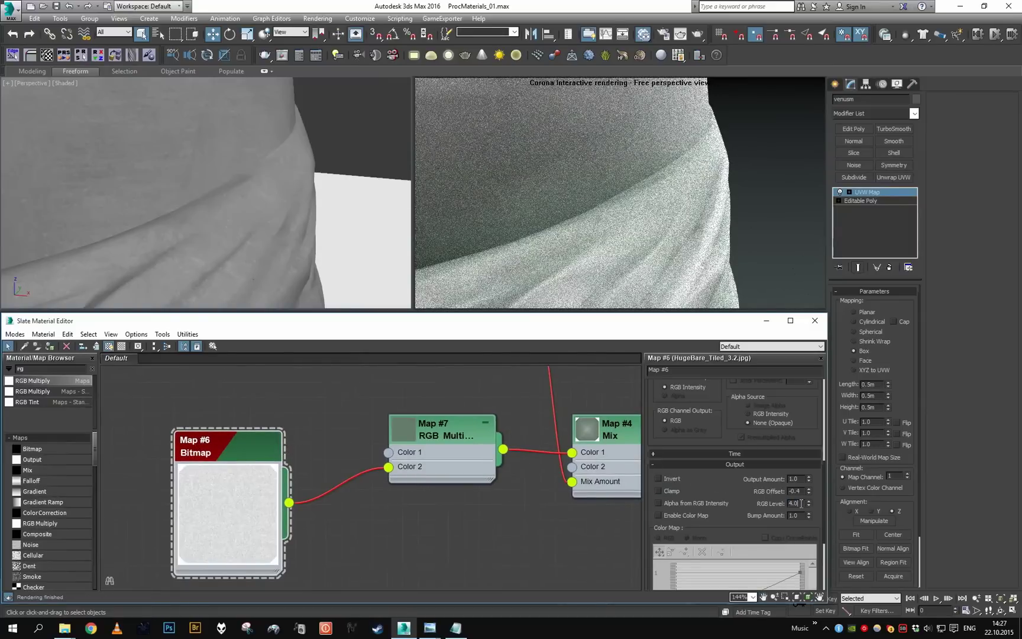
Set the Bitmap's RGB offset to -0.5 and RGB level to 4.0.
click(803, 489)
key(BackSpace)
text(-0.5)
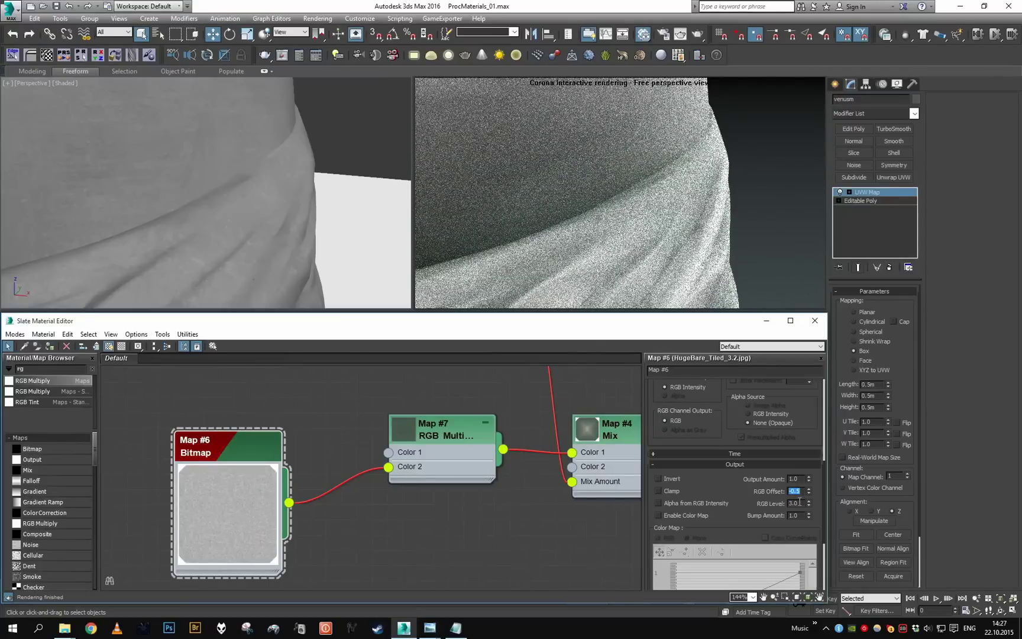
double_click(799, 502)
text(4)
key(Return)
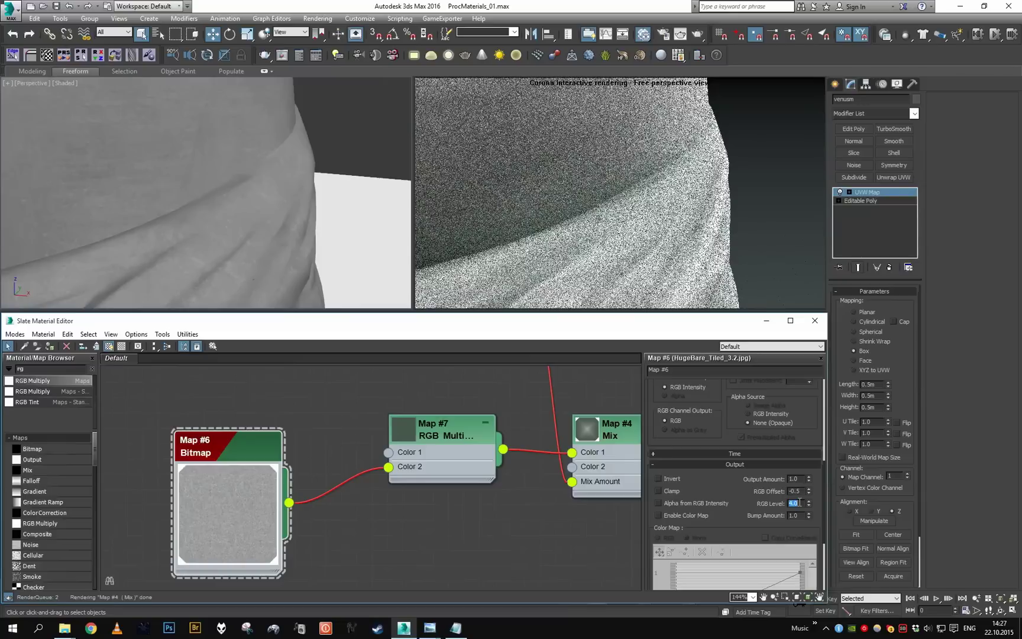
Increase the Bitmap's contrast by setting the RGB offset to -0.8 and the RGB level to 5.0.
scroll(290, 221, down, 5)
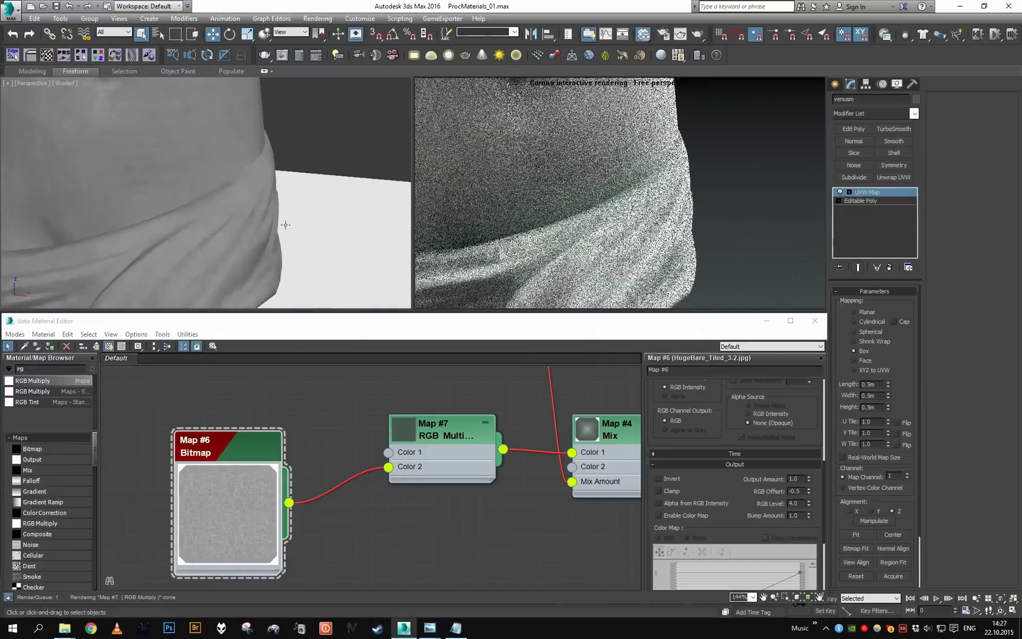
scroll(310, 158, up, 6)
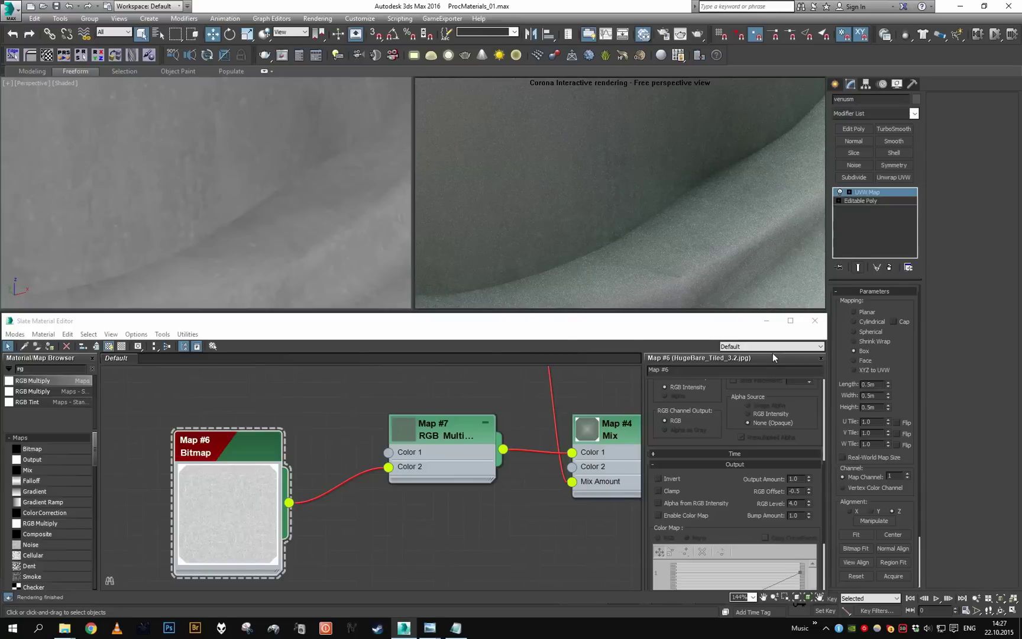
drag(800, 491, 798, 491)
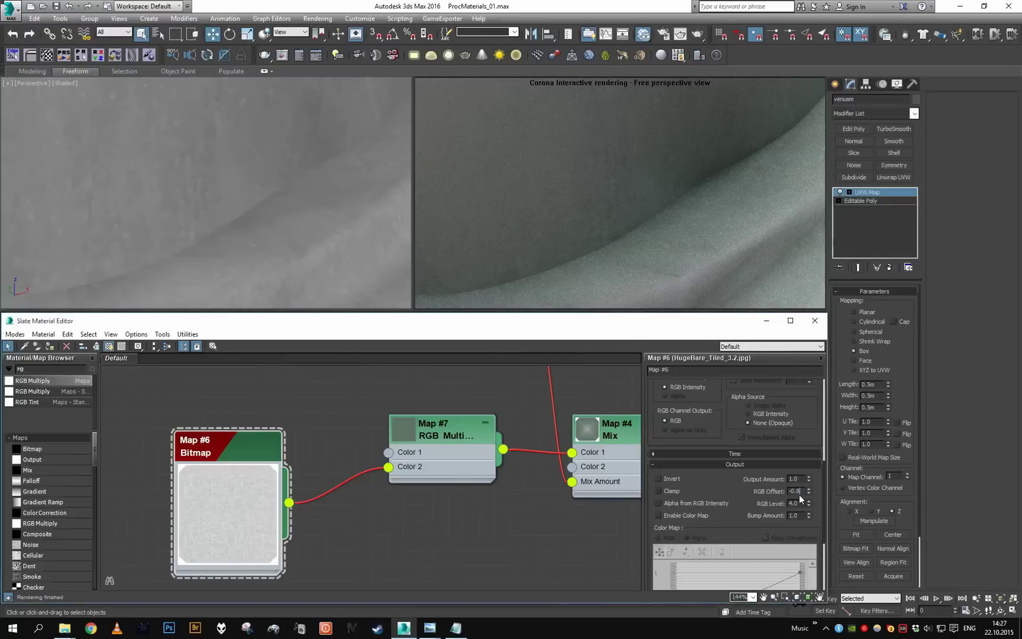
key(Return)
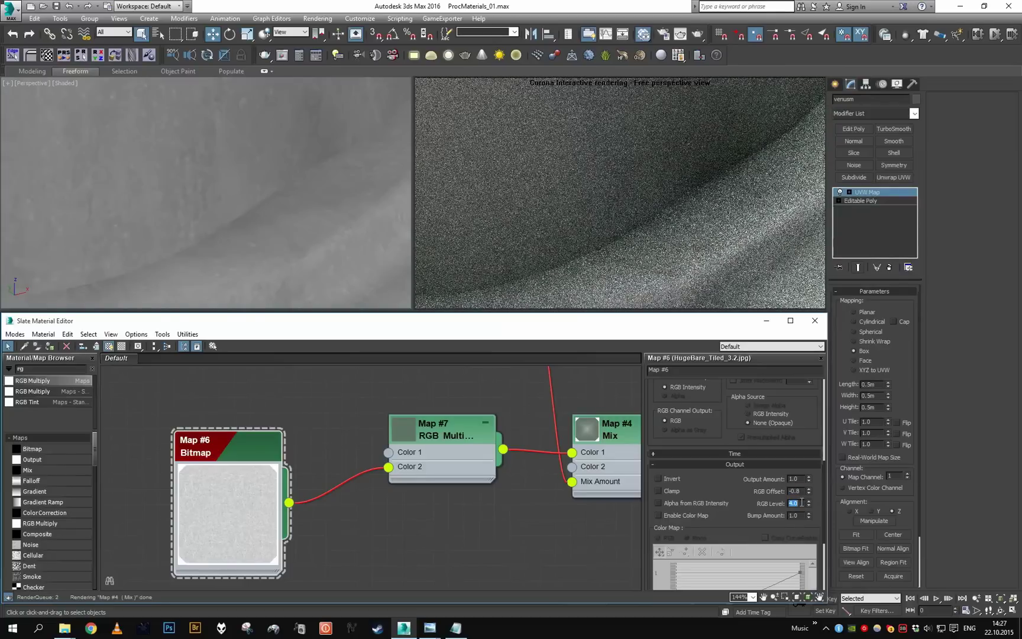
text(5)
key(Return)
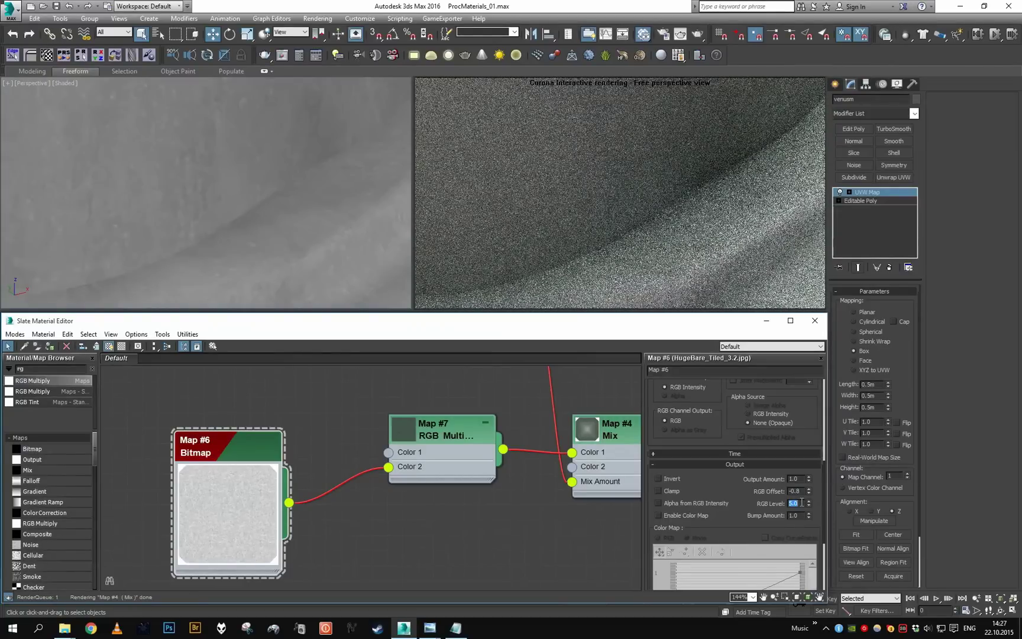
text(6)
key(Return)
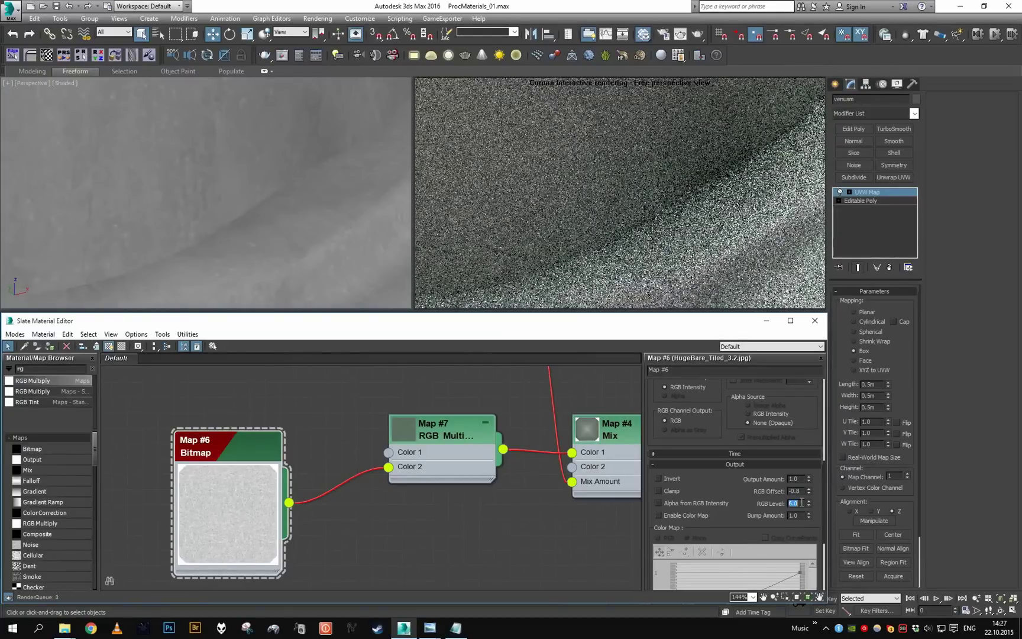
text(5)
key(Return)
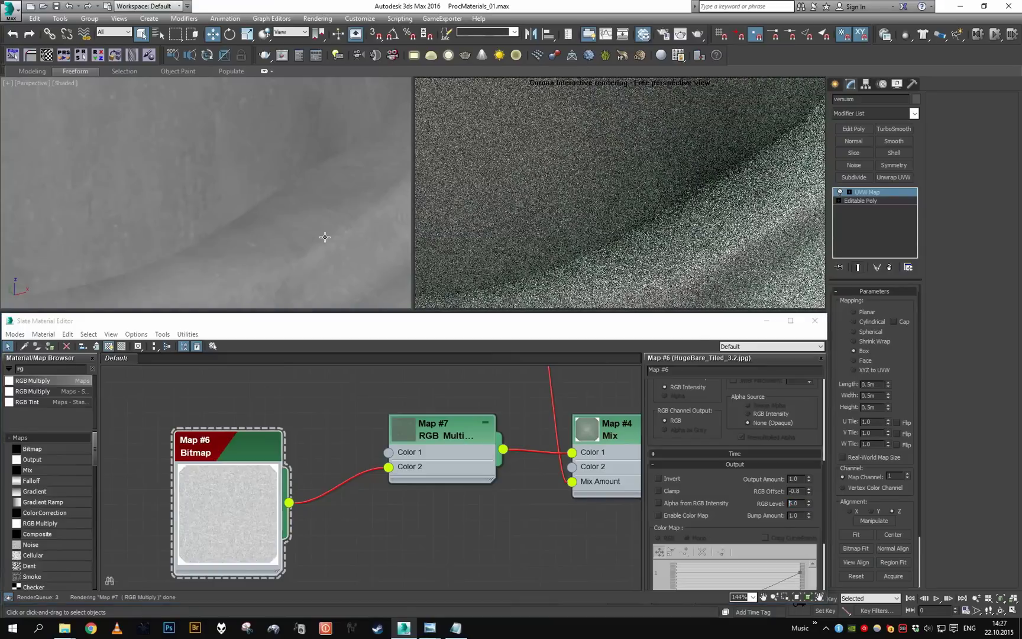
Collapse the Bitmap node's large preview and check the statue's drapery together with the whole material graph.
scroll(293, 183, down, 5)
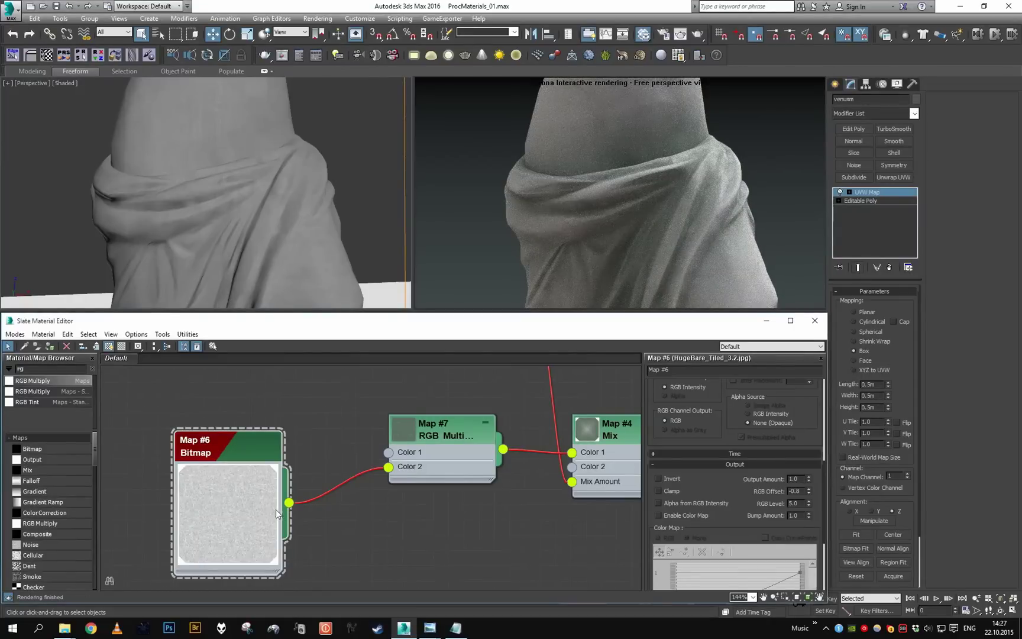
double_click(262, 490)
scroll(306, 473, down, 5)
click(503, 215)
scroll(310, 172, down, 6)
scroll(310, 185, up, 4)
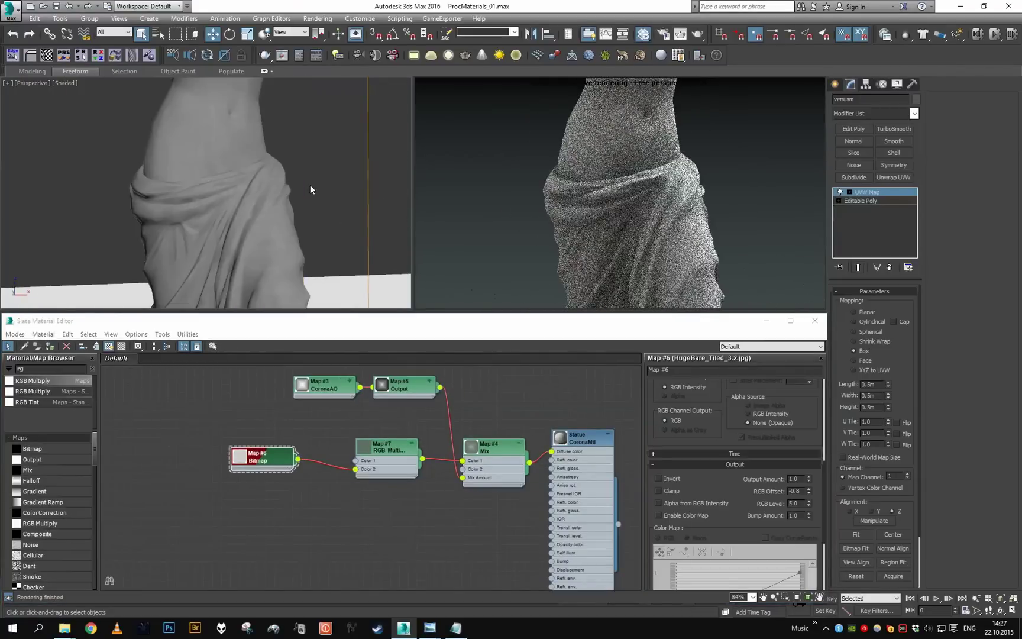
Convert the start point of the Output map's color curve to a Bezier point and flatten the curve's beginning.
scroll(313, 455, up, 2)
double_click(375, 436)
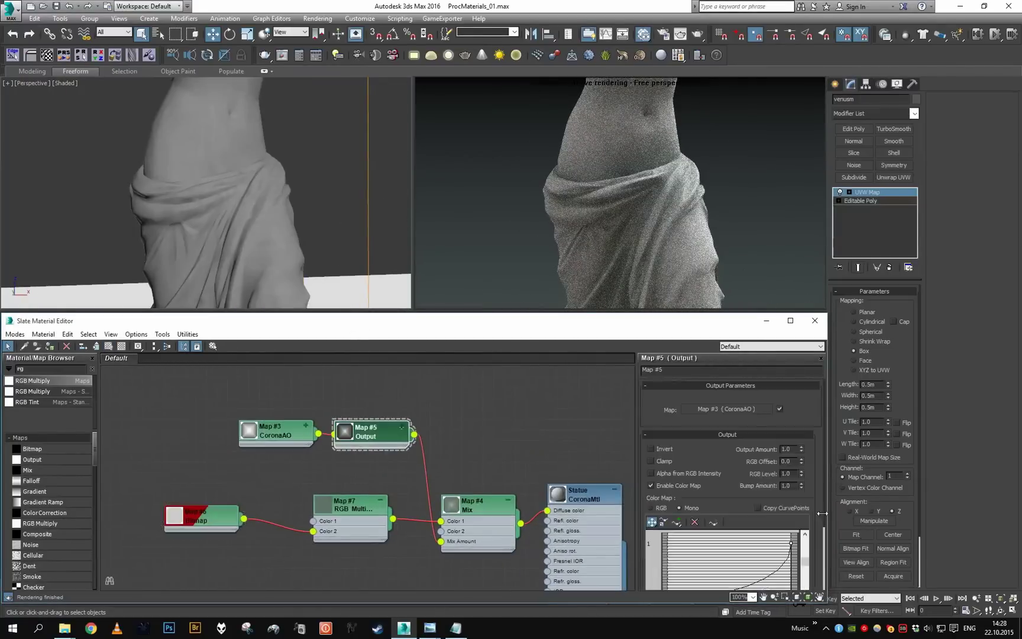
scroll(745, 506, down, 3)
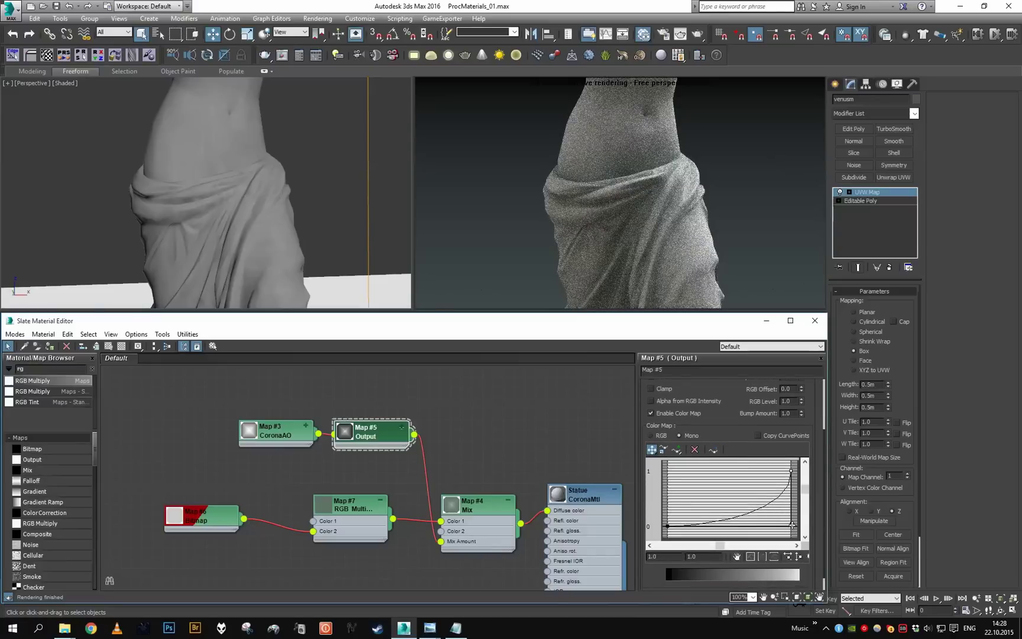
right_click(667, 526)
click(708, 542)
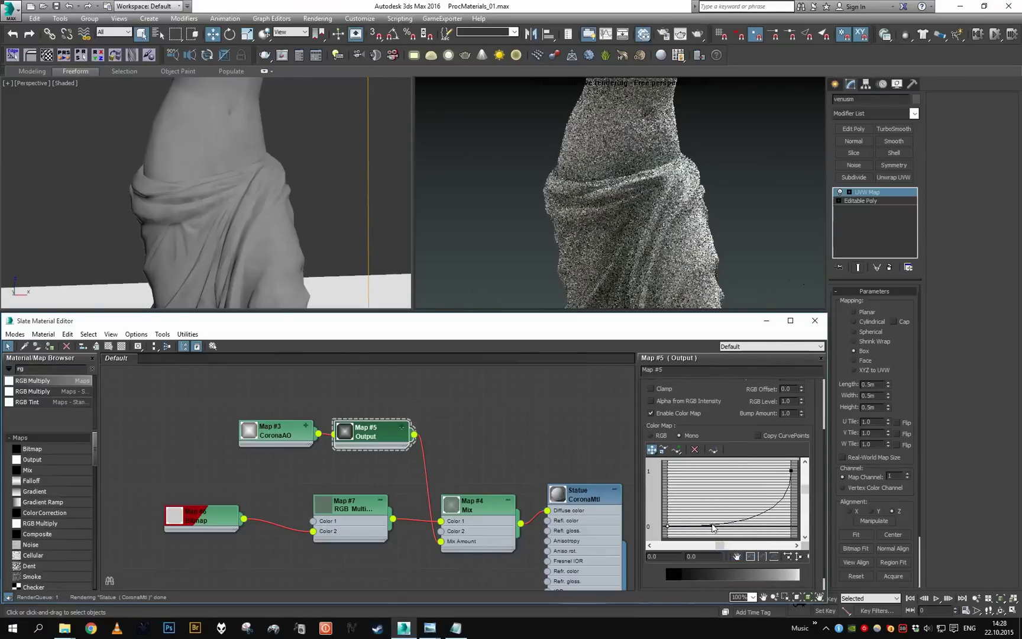
Set the CoronaAO map's max distance to 0.03 m.
scroll(355, 237, down, 3)
double_click(271, 435)
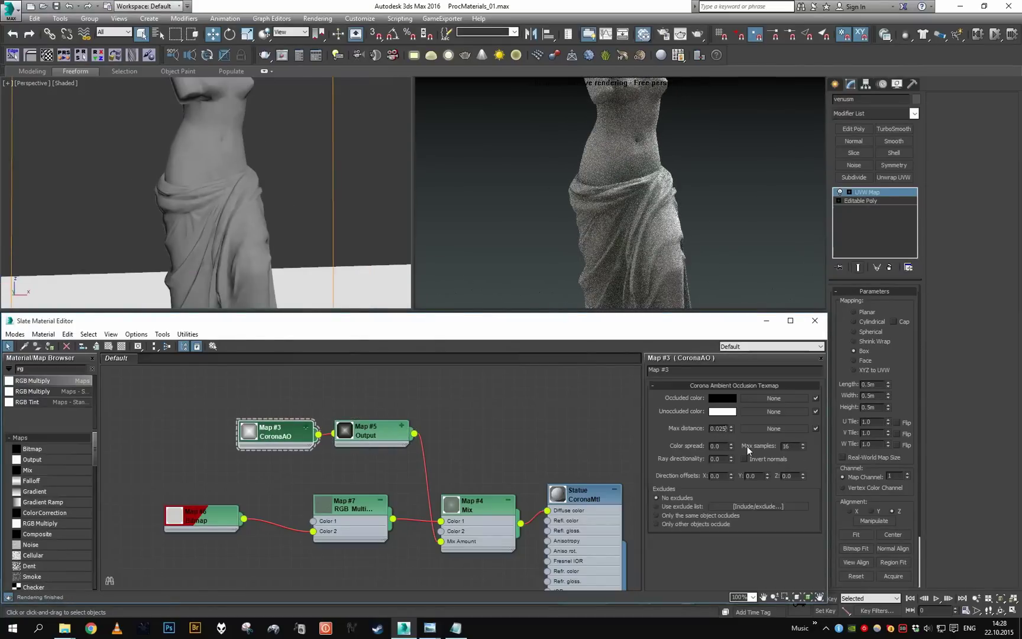
key(BackSpace)
key(BackSpace)
scroll(218, 455, up, 1)
Switch to Reference.jpg in Windows Photo Viewer and examine the bronze dancer's coloring from head to base.
click(430, 628)
click(484, 581)
scroll(507, 336, down, 3)
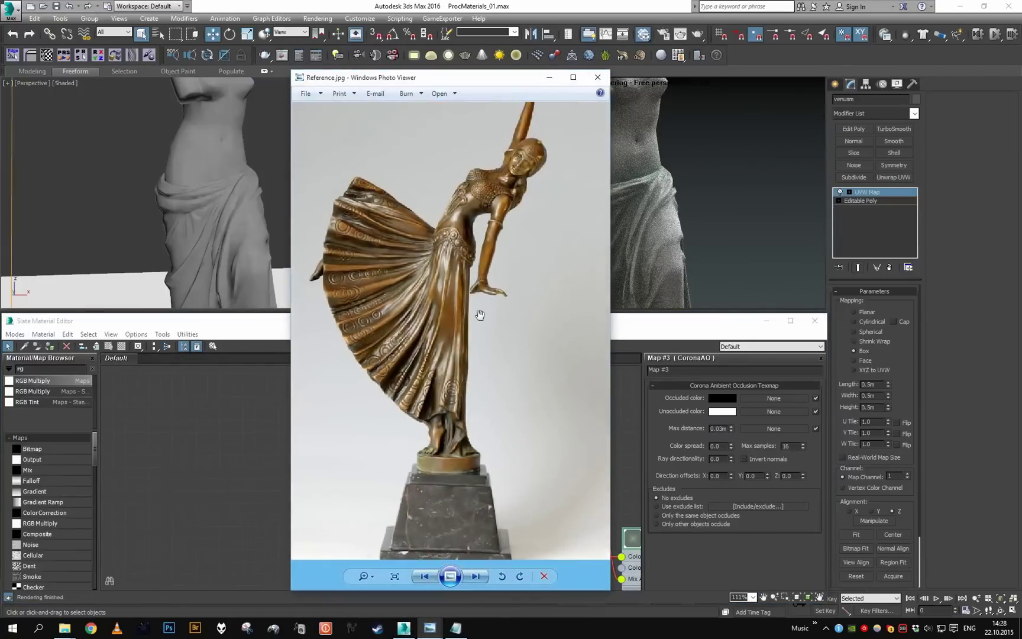
scroll(479, 281, up, 1)
scroll(479, 280, up, 1)
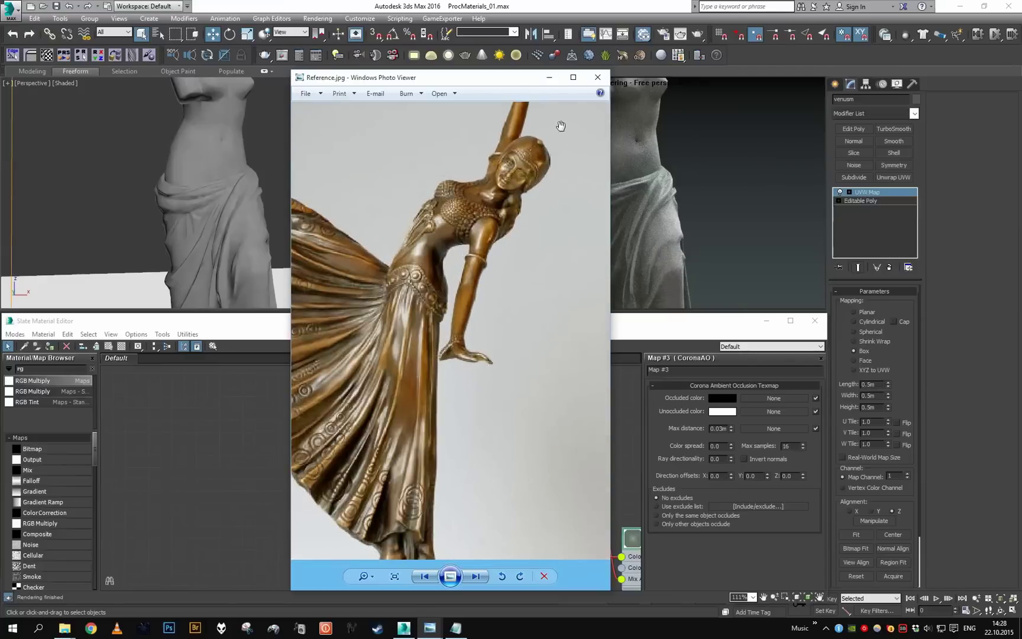
scroll(496, 269, up, 1)
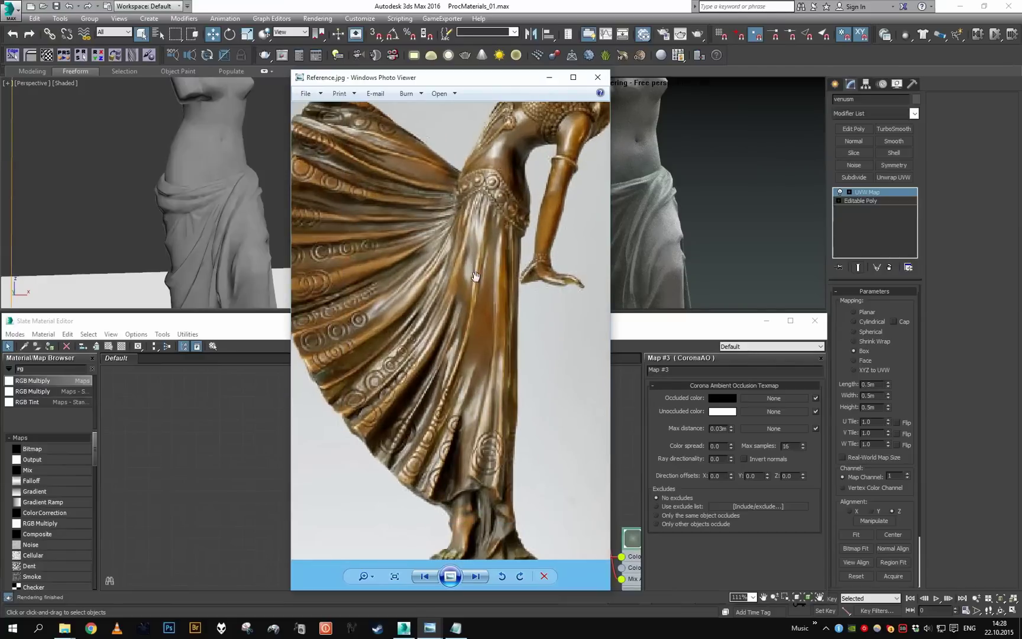
scroll(493, 346, down, 1)
drag(487, 553, 477, 426)
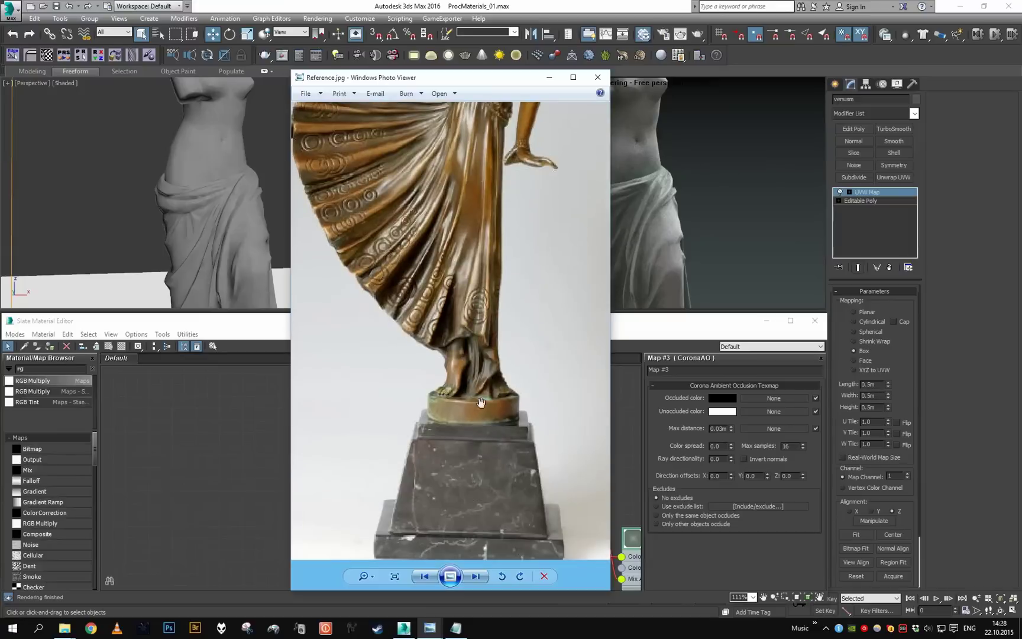
Examine the bronze dancer's skirt and torso coloring in Reference.jpg, and close the photo viewer.
drag(542, 350, 528, 394)
drag(504, 197, 496, 217)
scroll(496, 216, down, 1)
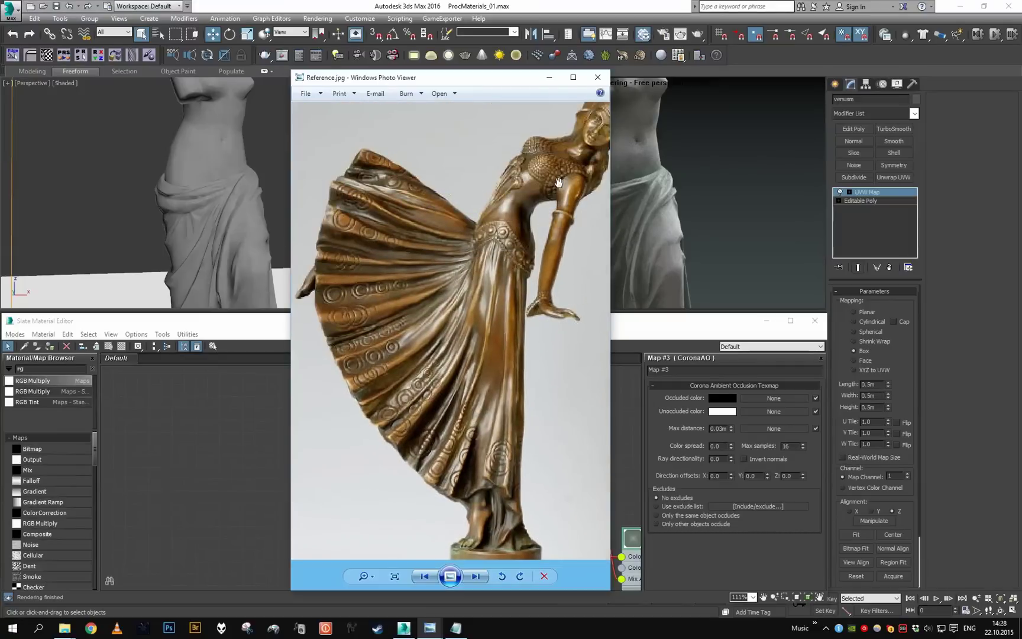
scroll(532, 178, up, 1)
click(597, 77)
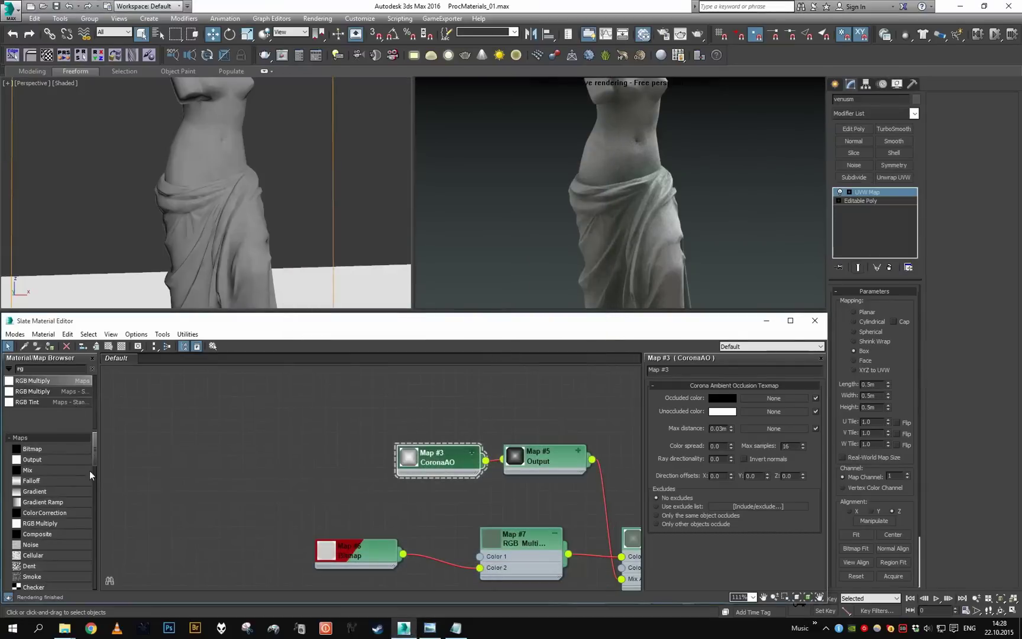
Add a Noise map to the material graph and connect it to the Statue material's Diffuse color.
drag(53, 547, 273, 441)
middle_drag(273, 441, 122, 469)
scroll(125, 469, down, 1)
drag(149, 460, 435, 441)
scroll(452, 460, up, 2)
middle_drag(470, 473, 359, 492)
drag(318, 452, 382, 491)
middle_drag(382, 491, 366, 465)
scroll(338, 399, up, 1)
drag(405, 535, 422, 586)
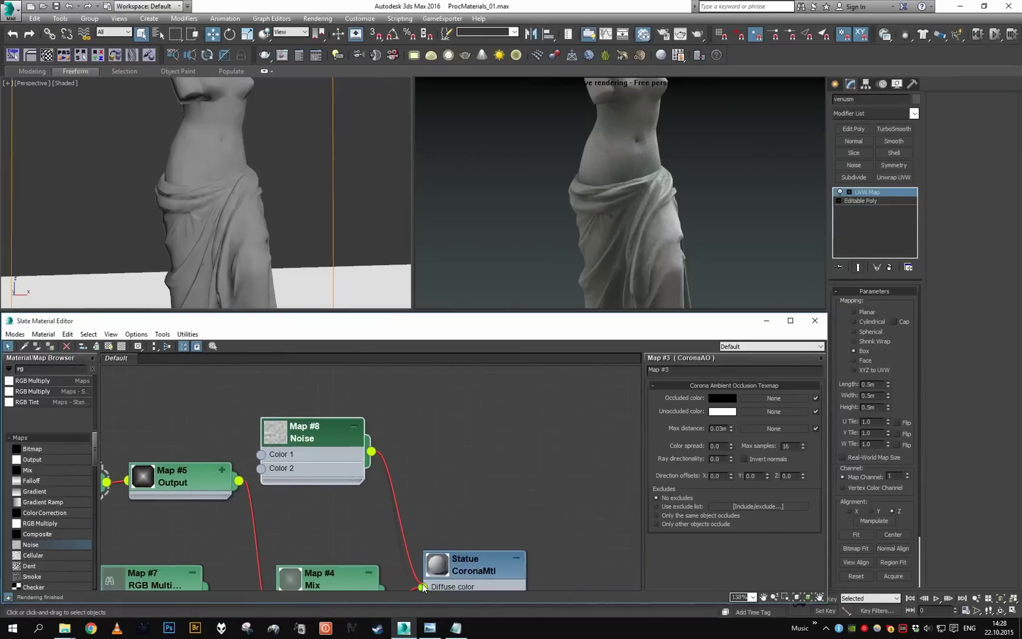
Set the Noise map's source to World XYZ and its noise threshold to High 0.51 and Low 0.49.
double_click(340, 469)
click(717, 406)
click(704, 421)
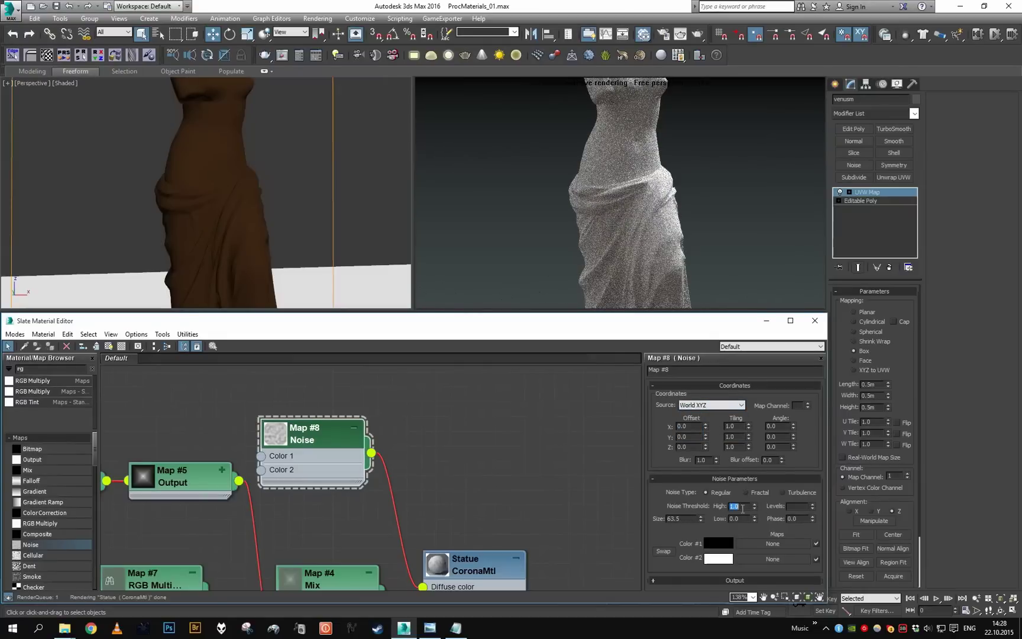
text(.51)
key(Tab)
text(.49)
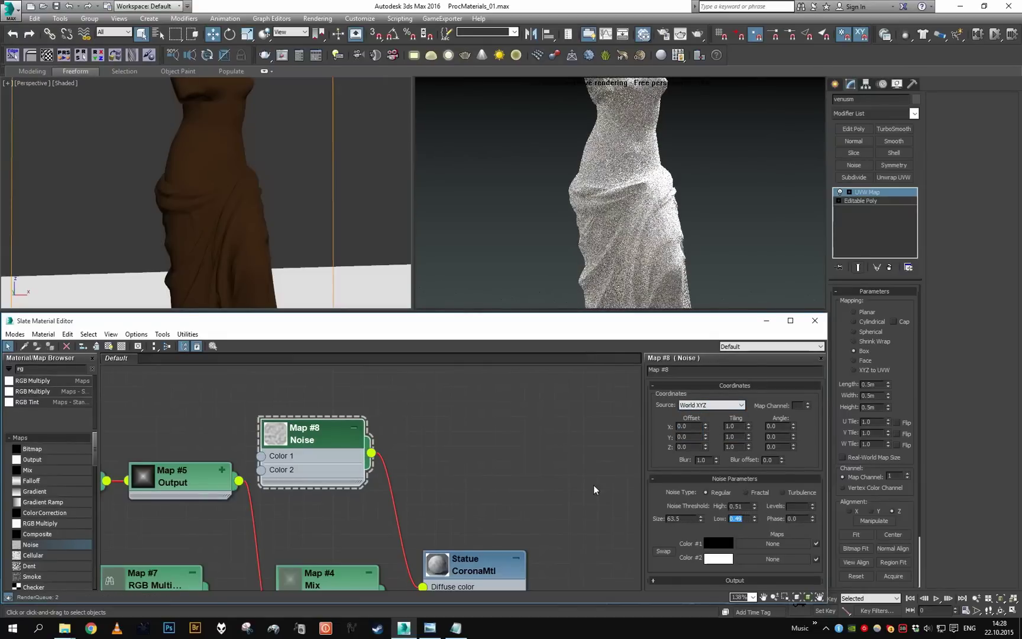
Switch the Noise map's type to Fractal and reduce its size to 1.5.
scroll(299, 247, down, 5)
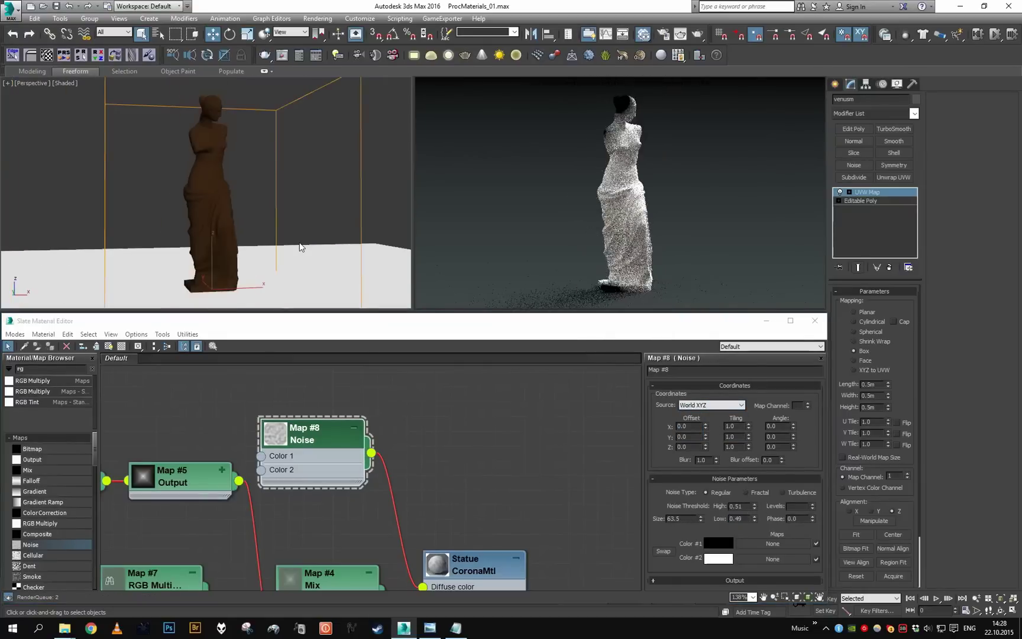
scroll(299, 248, up, 3)
scroll(300, 247, down, 3)
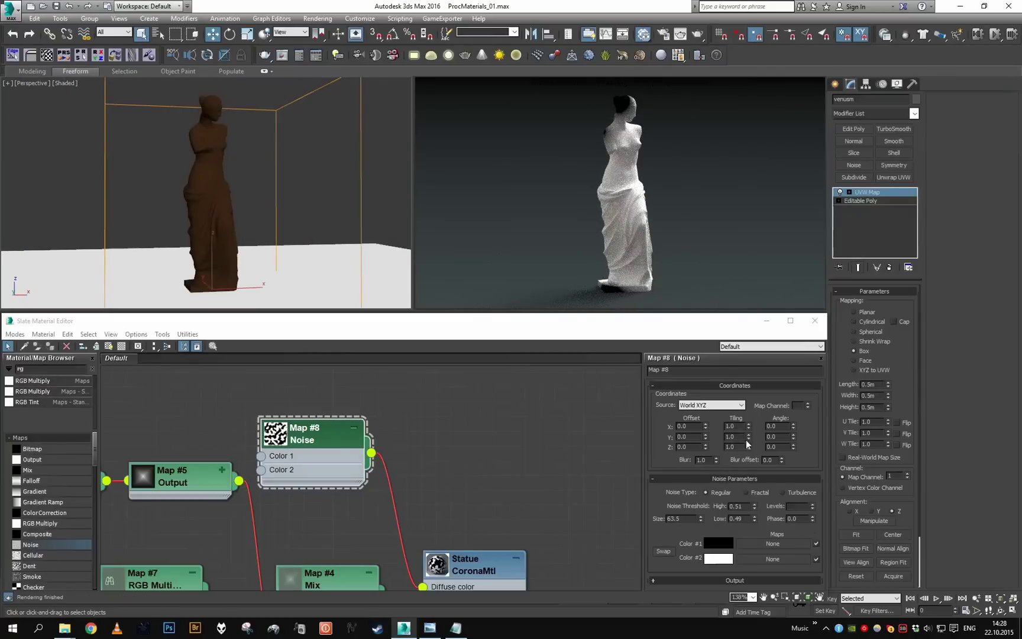
click(684, 518)
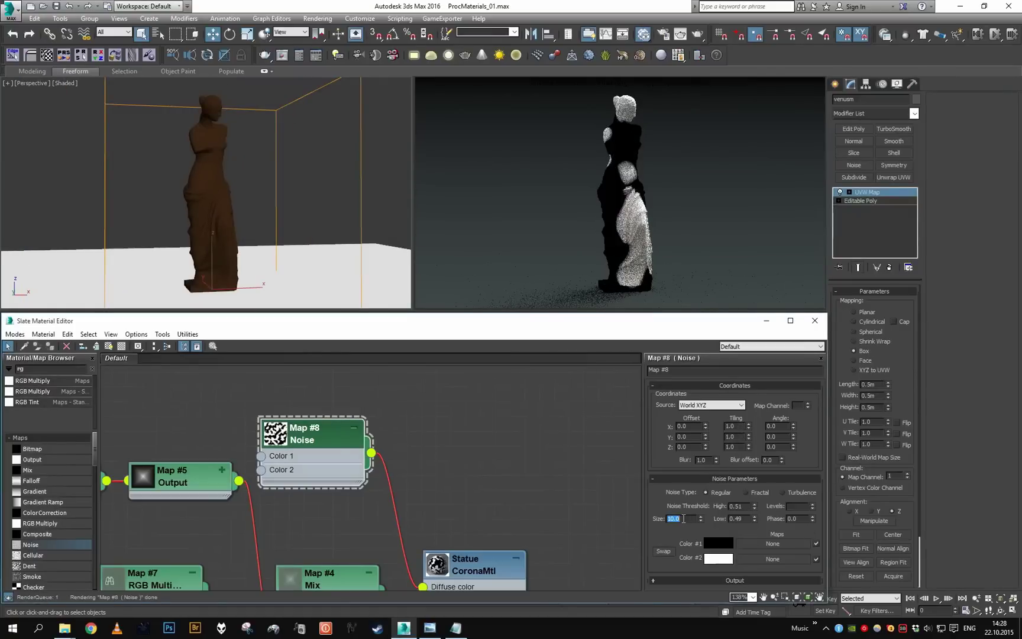
text(5)
click(758, 495)
double_click(689, 521)
text(2)
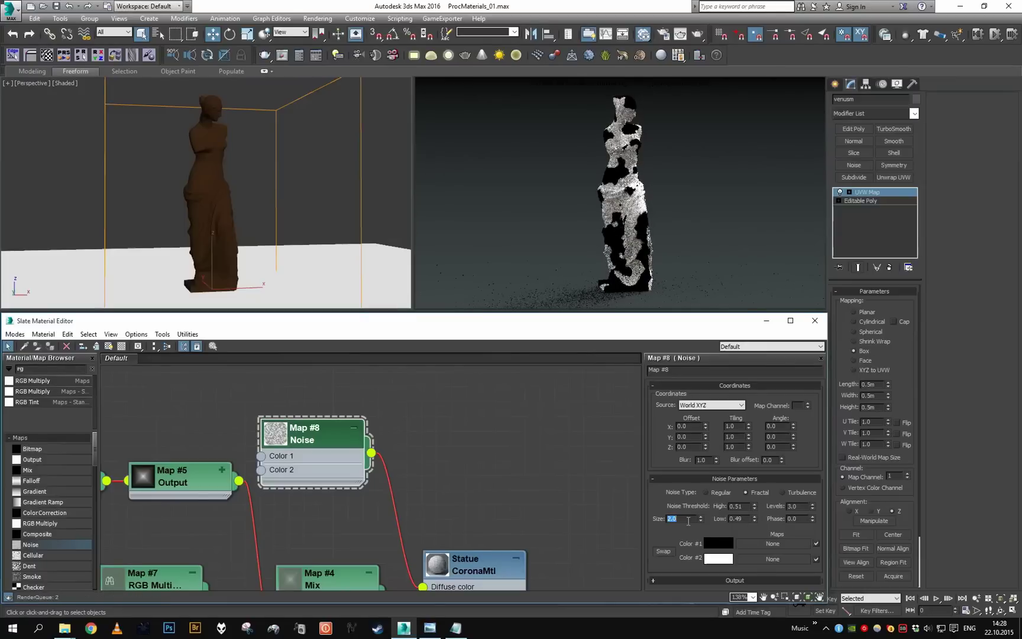
text(1)
key(Return)
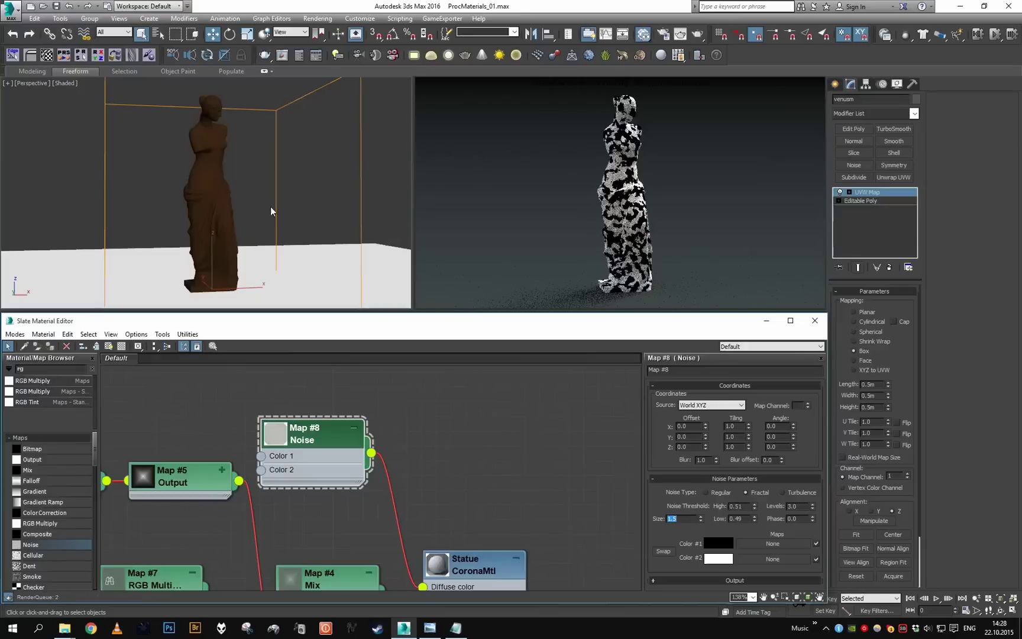
Soften the noise by setting the Noise map's threshold to Low 0.2 and High 0.7.
scroll(272, 205, up, 4)
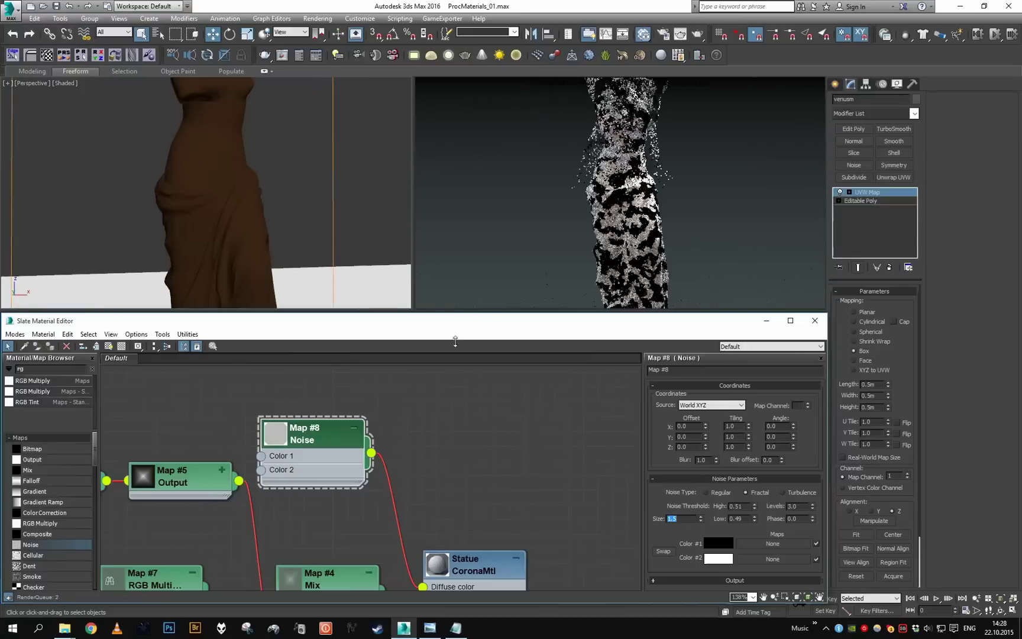
double_click(745, 519)
text(1)
key(Return)
text(.2)
double_click(743, 507)
text(.8)
key(Return)
text(.9)
text(7)
key(Return)
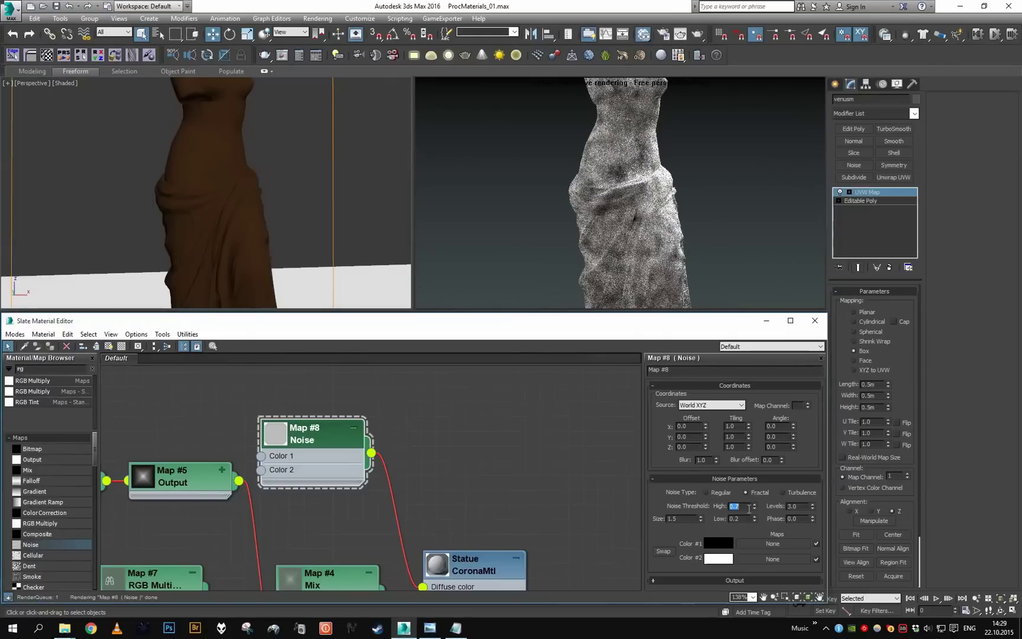
Set the Noise map's threshold to Low 0.3 and High 0.8.
double_click(744, 520)
text(.3)
key(Return)
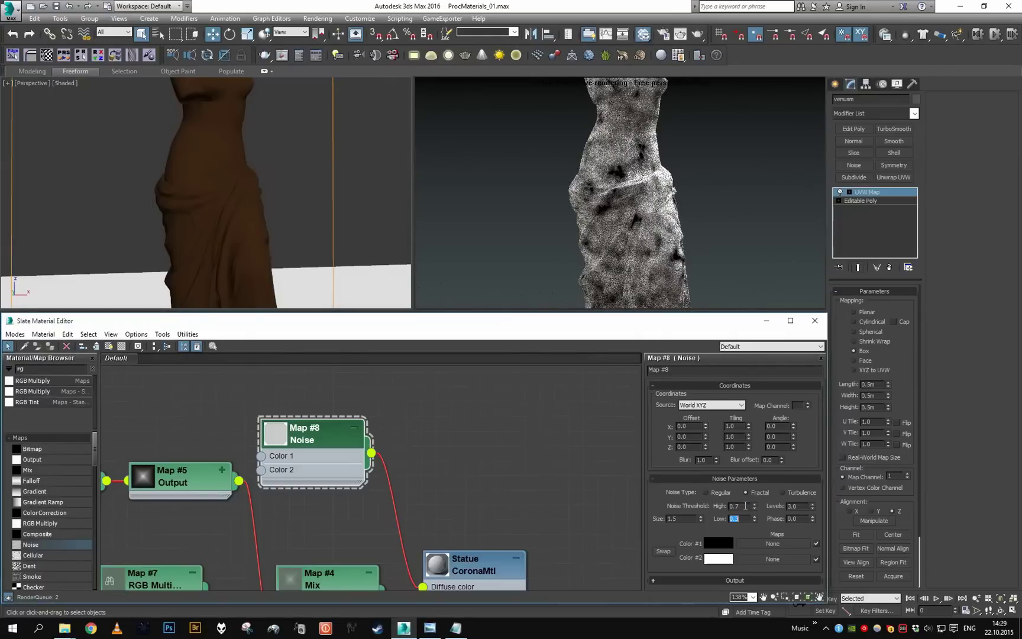
text(.8)
key(Return)
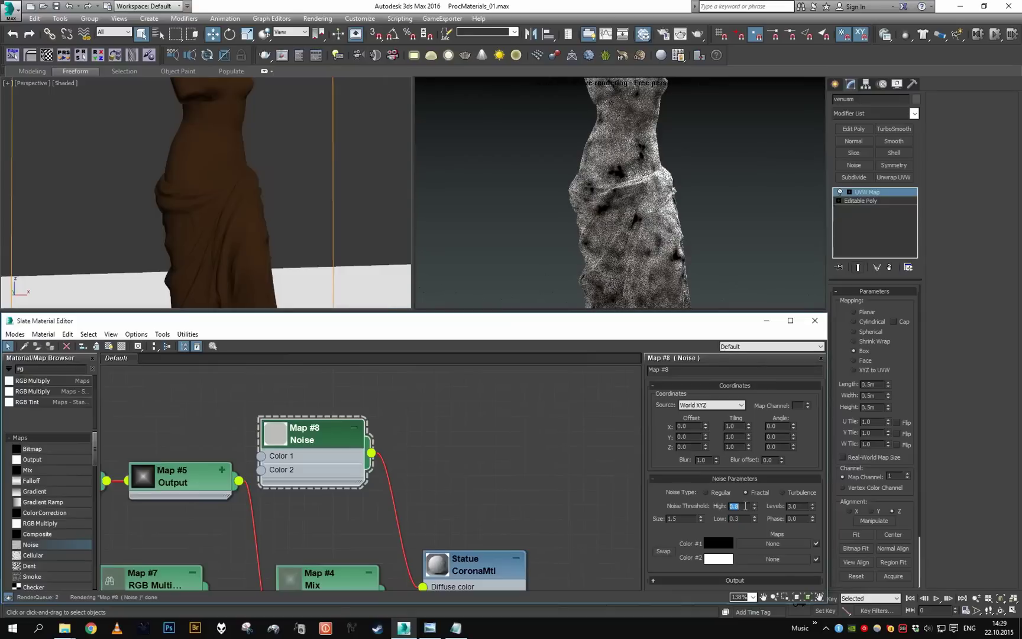
Move the Noise node ahead of CoronaAO and connect it to the CoronaAO map's max distance input.
scroll(325, 437, down, 1)
middle_drag(325, 437, 471, 418)
scroll(471, 418, down, 2)
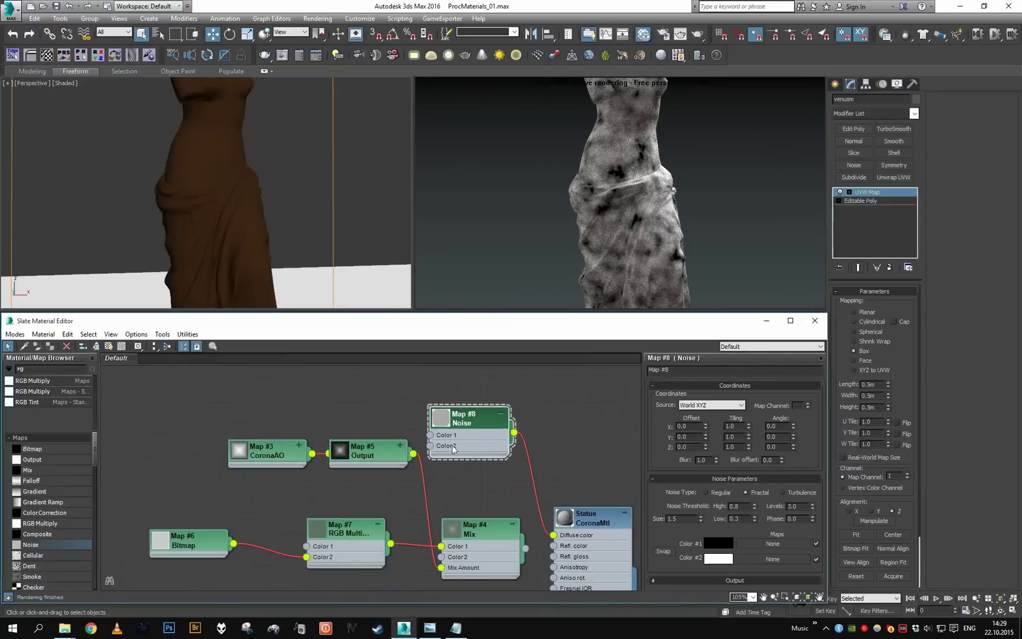
drag(455, 450, 172, 417)
middle_drag(178, 418, 240, 407)
scroll(245, 407, up, 3)
middle_drag(309, 390, 316, 441)
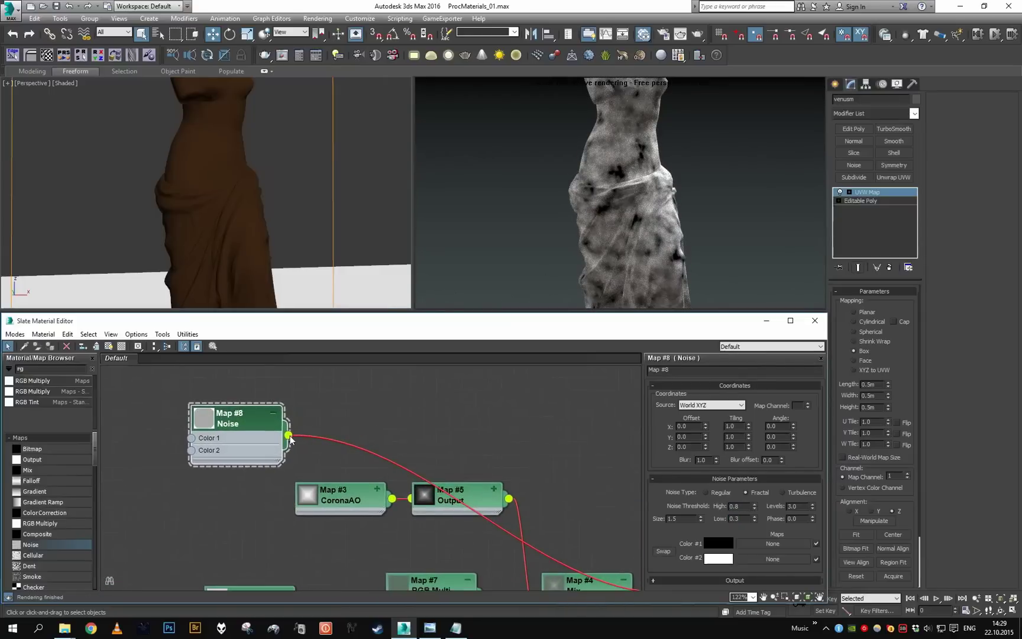
drag(288, 435, 342, 503)
click(367, 539)
Reconnect the Mix map to the Statue material's Diffuse color and check the drapery up close.
middle_drag(594, 551, 406, 450)
drag(453, 506, 485, 489)
scroll(205, 142, up, 1)
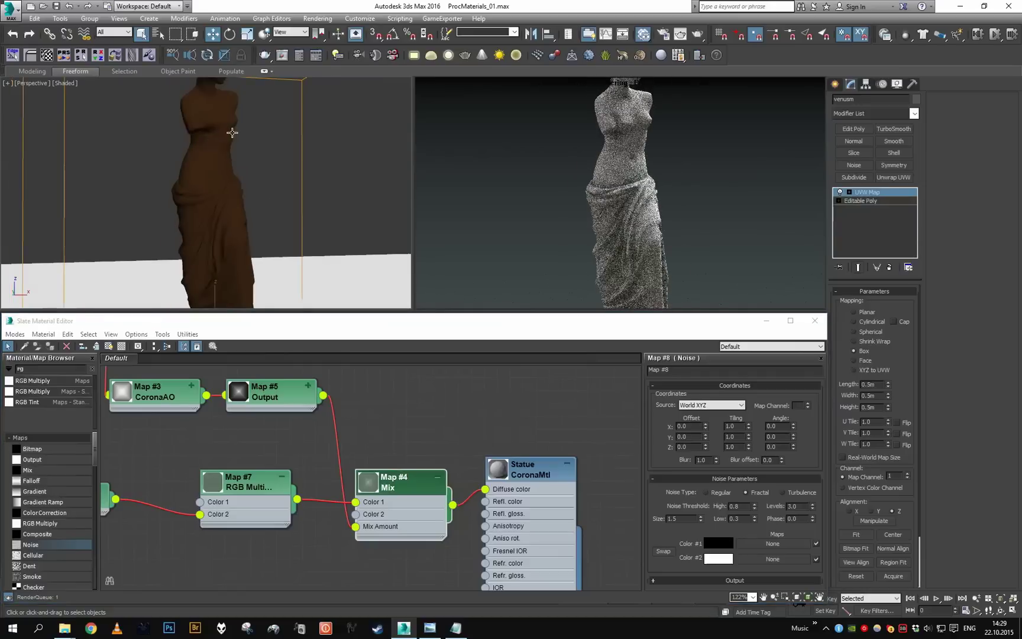
scroll(244, 137, up, 2)
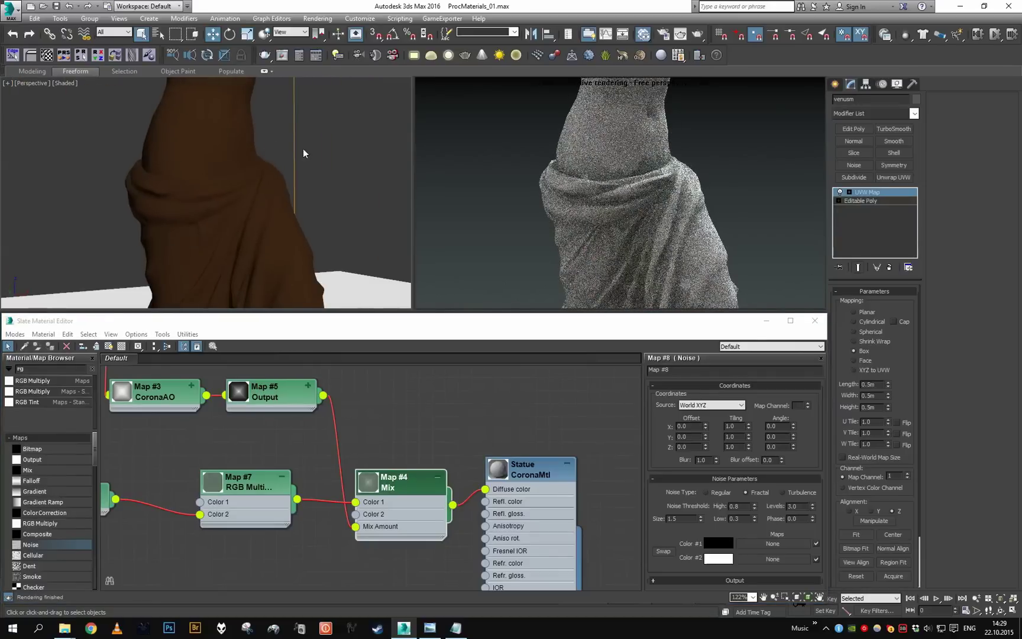
Change the start point type on the Output map's color curve and reshape the curve with the end point's handle.
middle_drag(431, 431, 506, 476)
scroll(328, 455, down, 1)
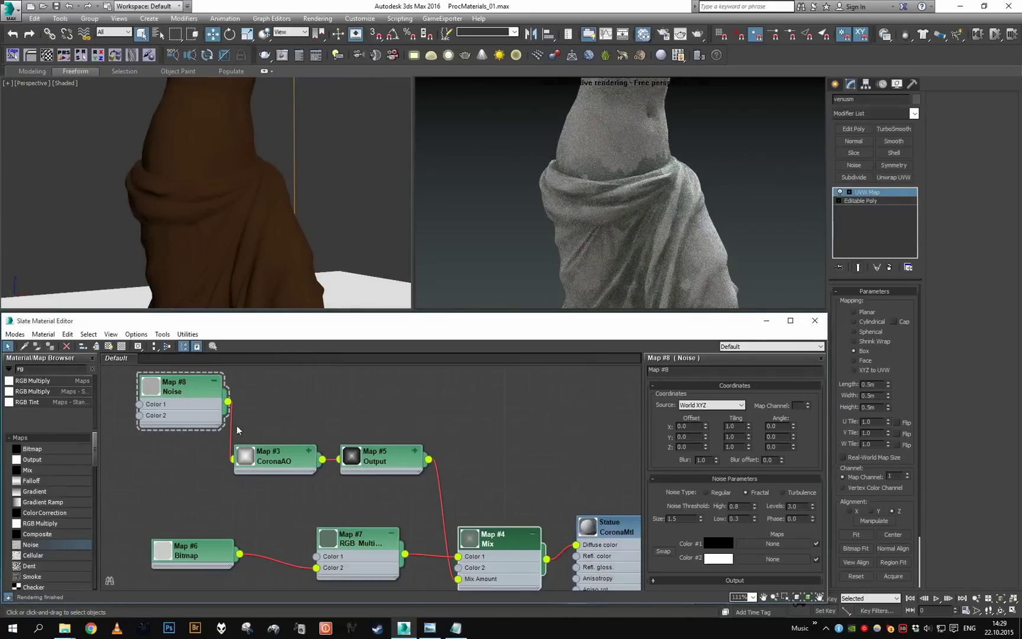
click(194, 406)
click(408, 467)
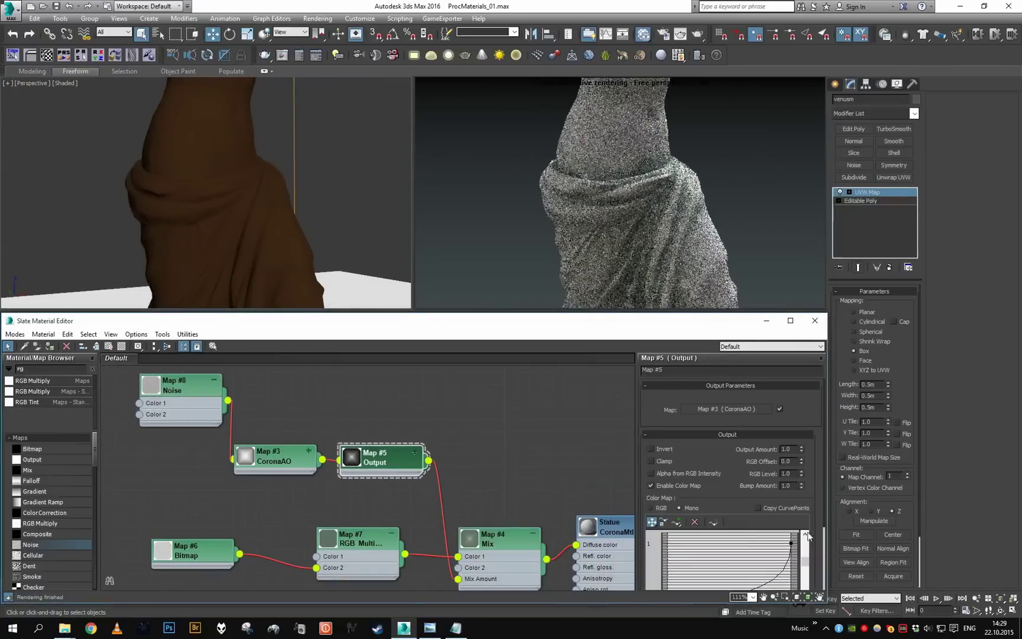
mouse_move(744, 553)
middle_down()
mouse_move(763, 552)
mouse_move(756, 549)
middle_up()
drag(734, 478, 734, 414)
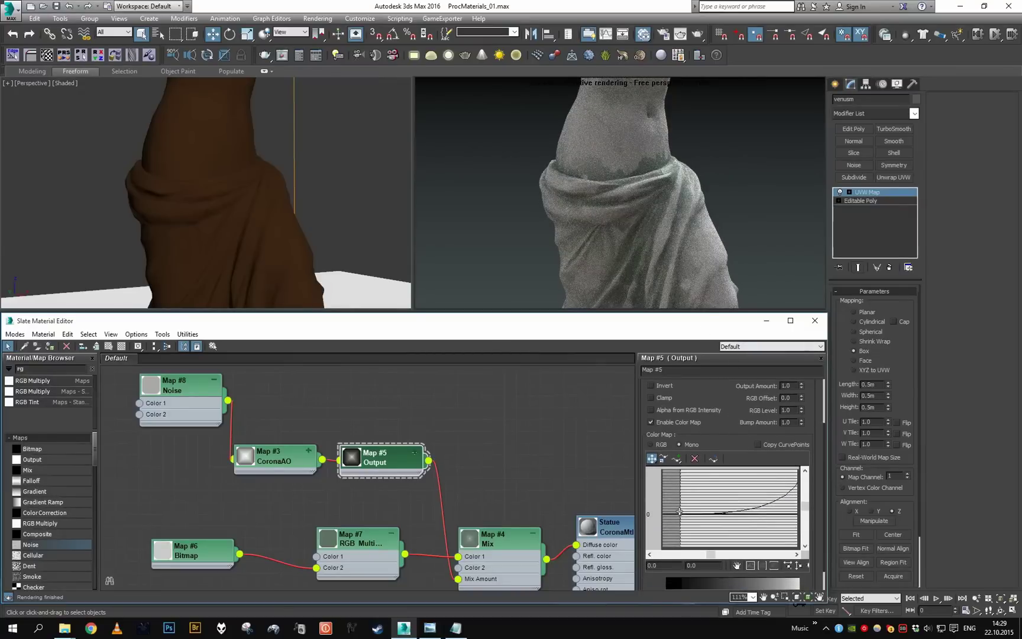
right_click(680, 511)
click(709, 518)
mouse_move(756, 493)
middle_down()
mouse_move(728, 512)
mouse_move(742, 509)
middle_up()
click(789, 475)
mouse_move(791, 530)
mouse_down()
mouse_move(761, 525)
mouse_move(771, 525)
mouse_up()
Set the Noise map's threshold to High 1.0 and Low 0.0, and collapse its node beside CoronaAO.
double_click(142, 404)
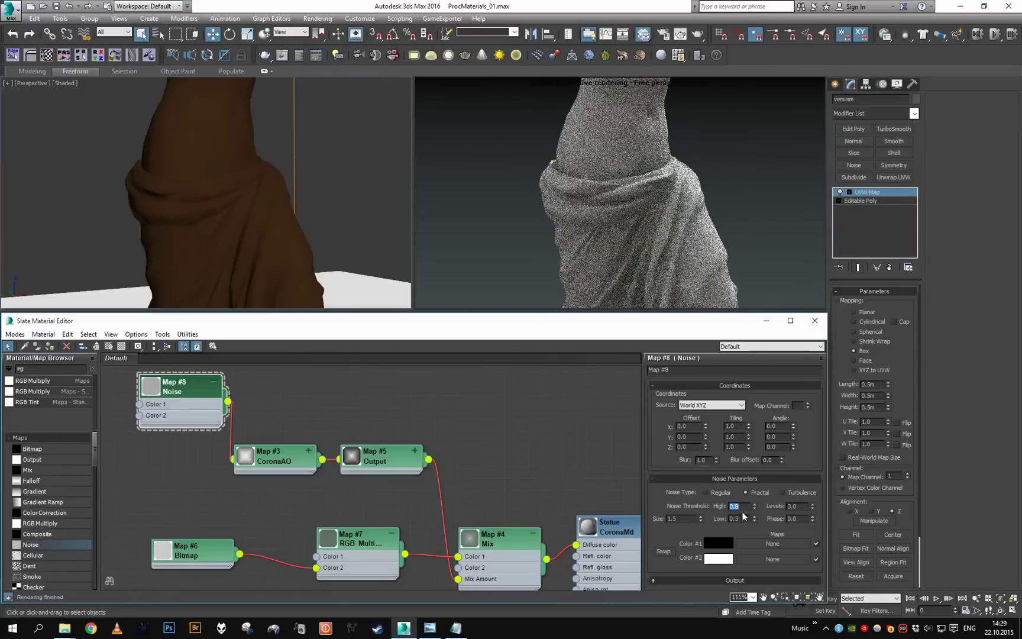
text(1)
key(Tab)
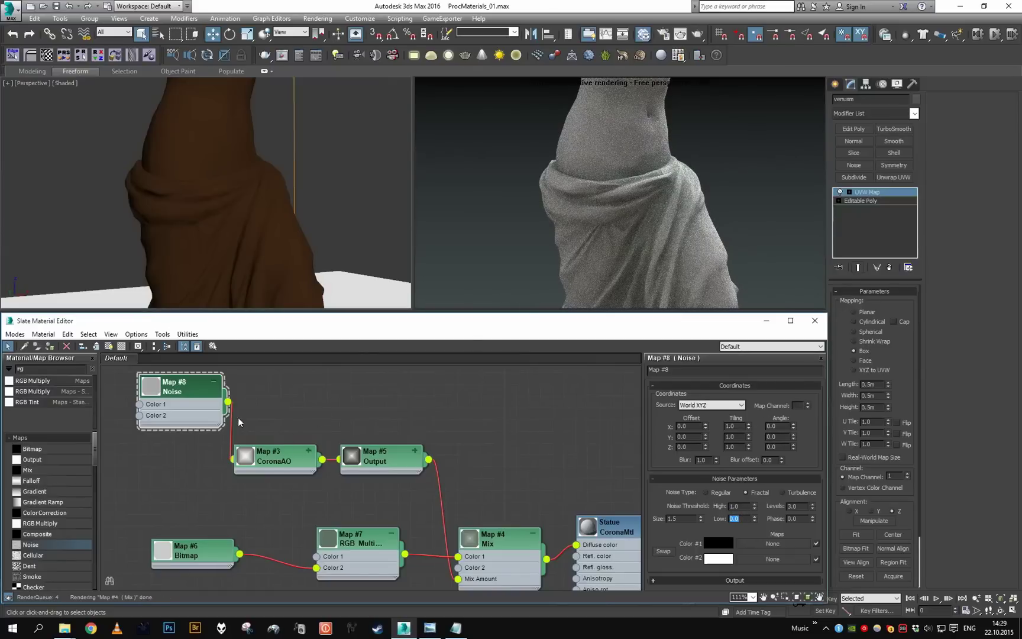
click(214, 383)
drag(181, 394, 158, 440)
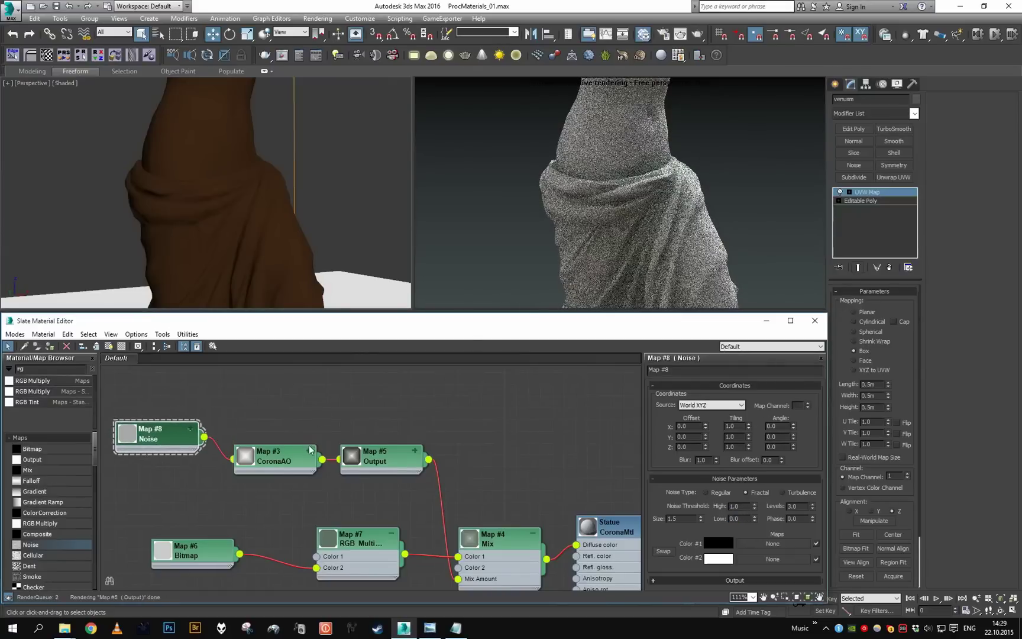
Set the CoronaAO map's max distance to 0.05 m.
double_click(388, 457)
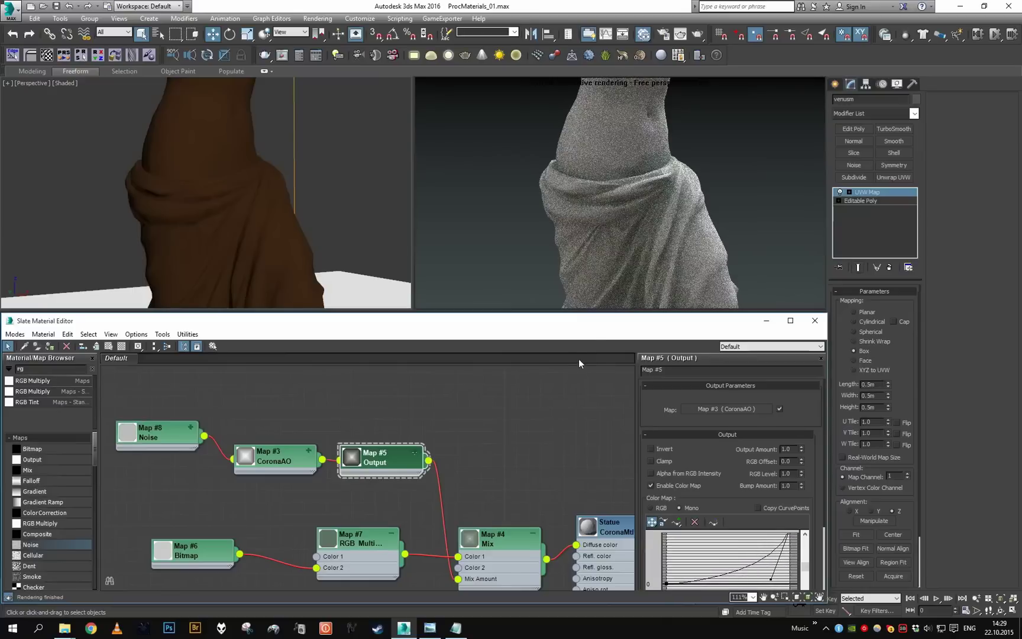
scroll(318, 195, down, 5)
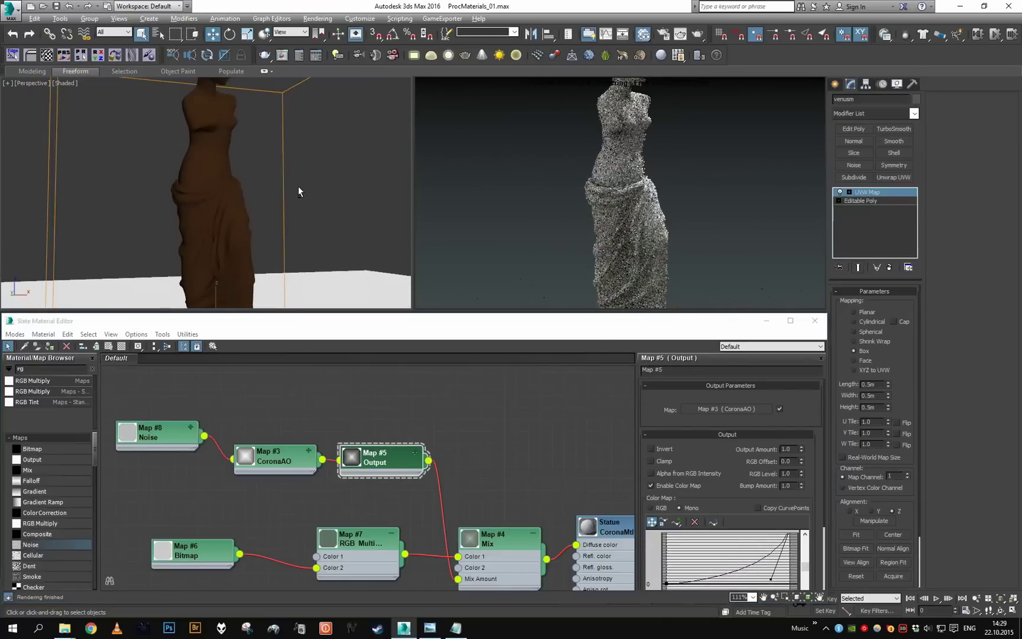
double_click(261, 452)
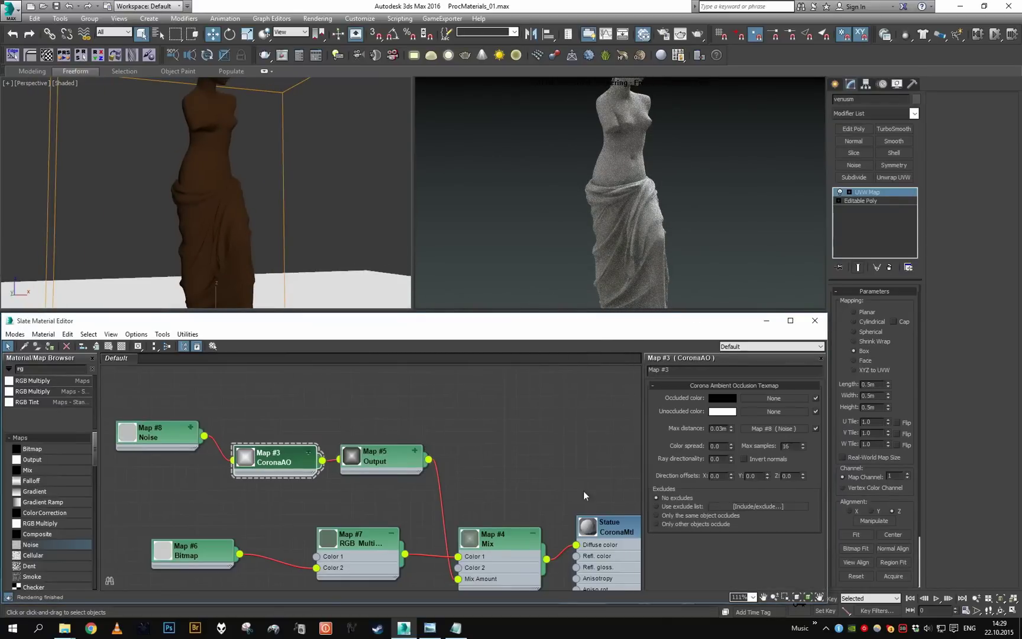
key(BackSpace)
key(Return)
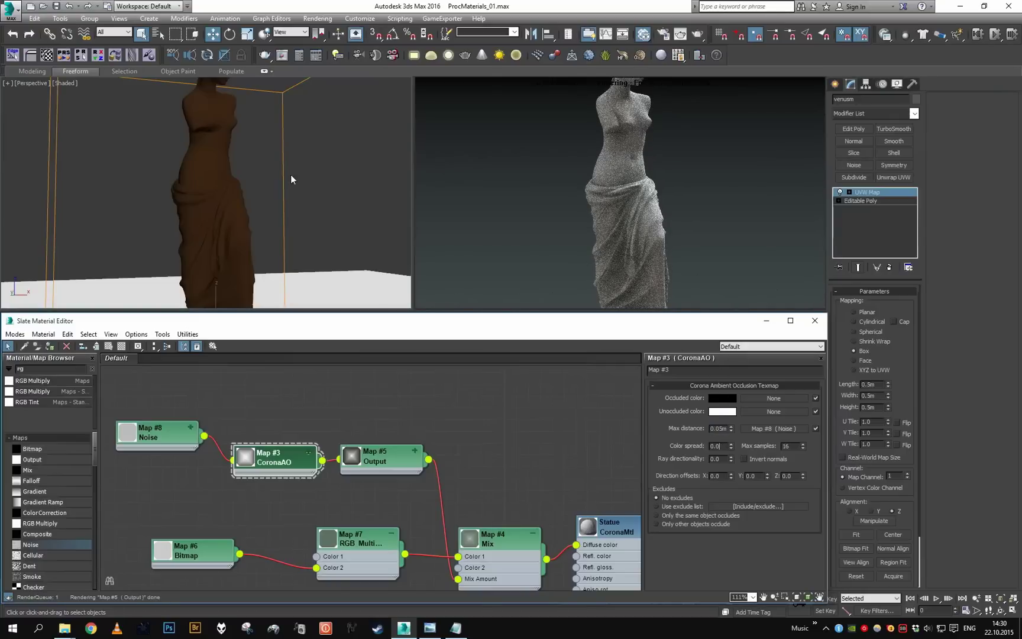
Try color spreads of 1 and 0.5 on the CoronaAO map, and set it to 0.25.
scroll(291, 179, up, 2)
click(724, 450)
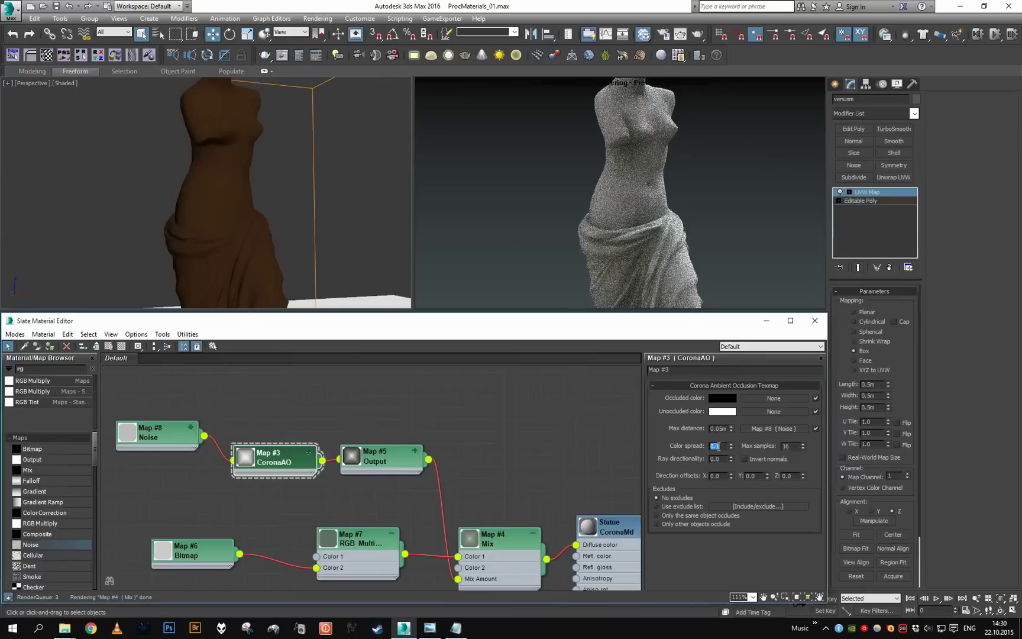
text(1)
key(Return)
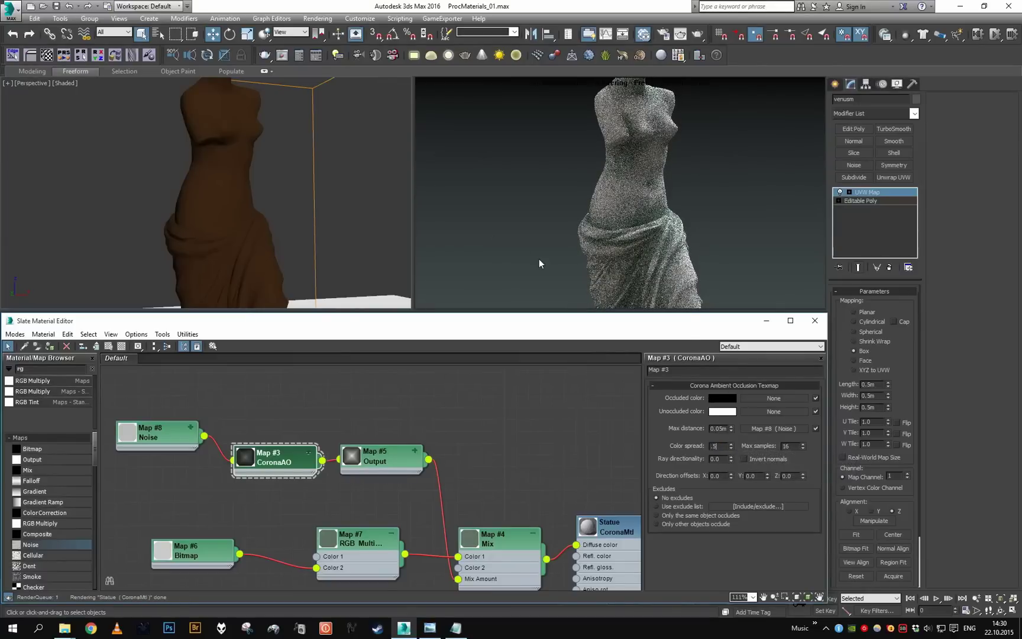
text(0.5)
key(Return)
key(BackSpace)
text(.25)
key(Return)
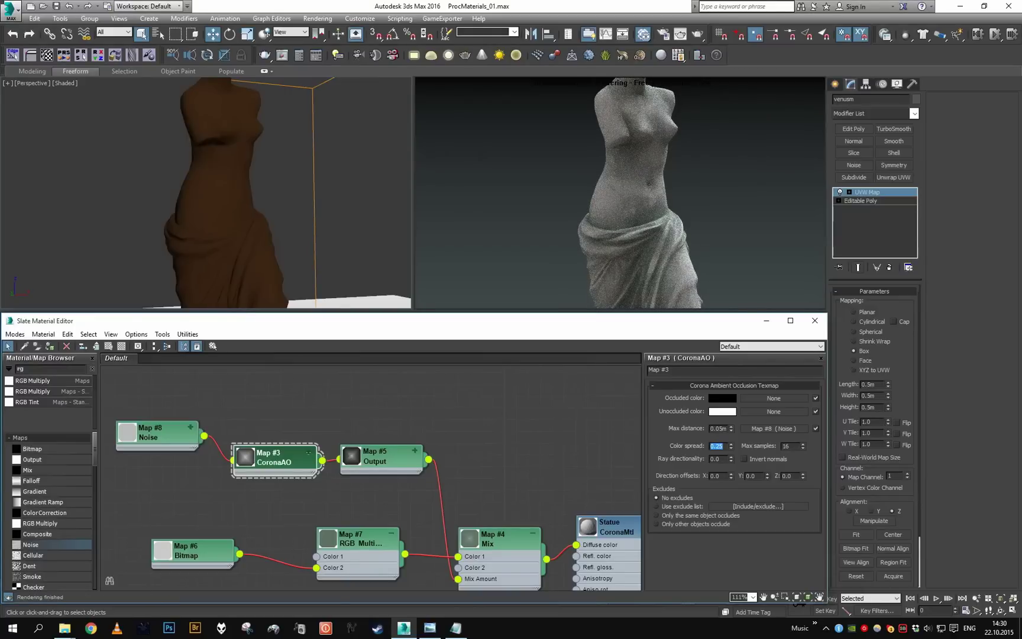
Inspect the ambient occlusion effect on the statue's torso and drapery from another angle.
scroll(369, 195, down, 4)
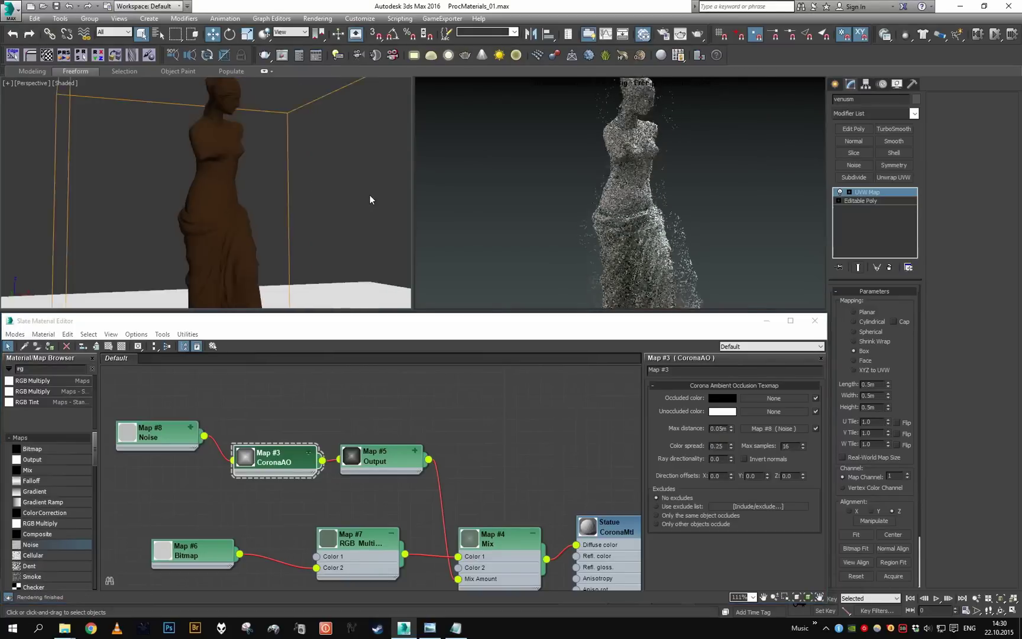
alt+middle_drag(371, 194, 315, 161)
scroll(328, 199, up, 3)
scroll(302, 171, up, 2)
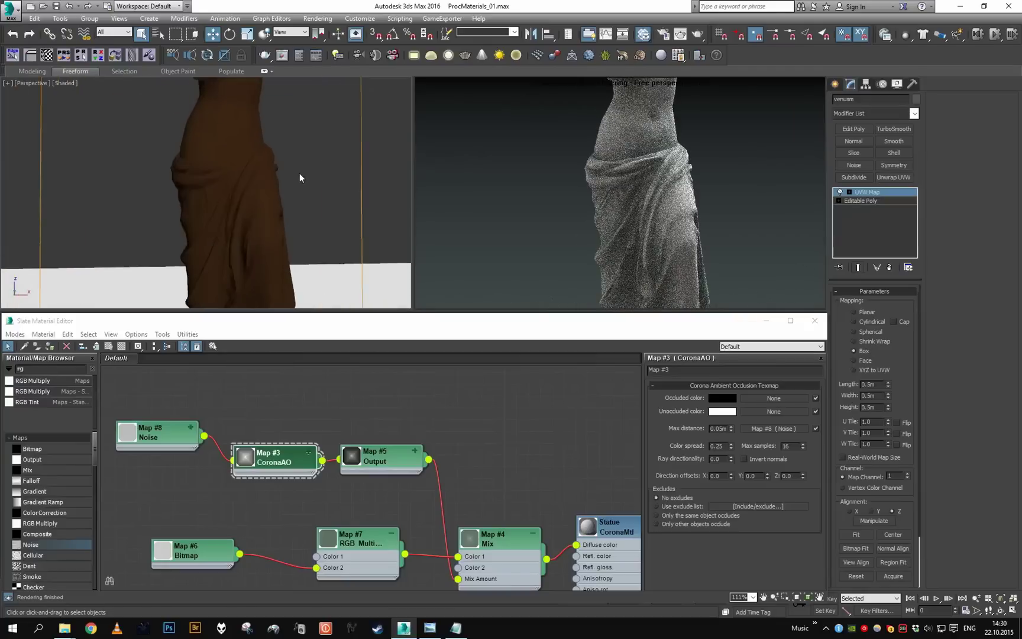
scroll(343, 455, down, 2)
Space out the map nodes in the material graph and open the Statue CoronaMtl's parameters.
scroll(344, 456, down, 4)
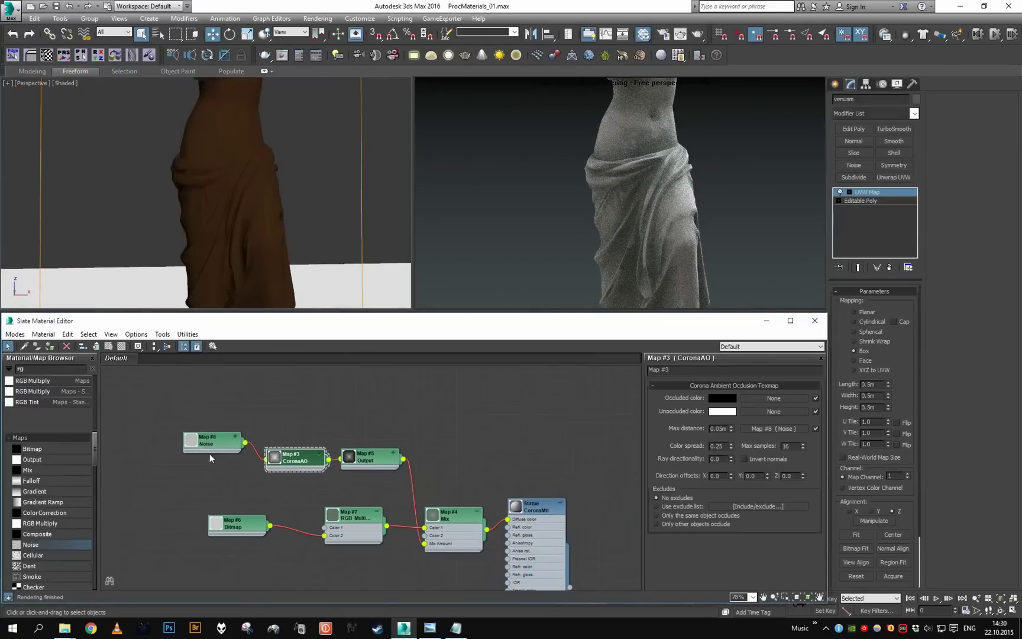
drag(206, 447, 196, 430)
scroll(393, 500, up, 5)
drag(270, 435, 267, 402)
middle_drag(484, 480, 445, 409)
scroll(447, 411, down, 1)
double_click(555, 462)
mouse_move(491, 463)
middle_down()
mouse_move(490, 503)
mouse_move(476, 453)
middle_up()
scroll(440, 471, up, 3)
drag(268, 490, 232, 527)
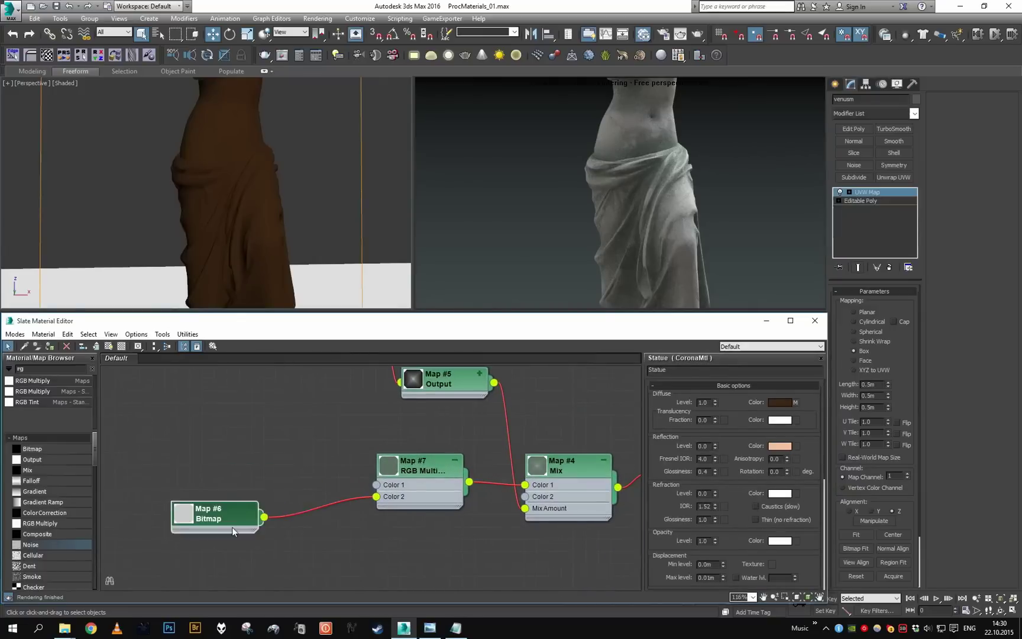
Examine the metal surface of the bronze dancer in Reference.jpg, then close the image.
click(436, 632)
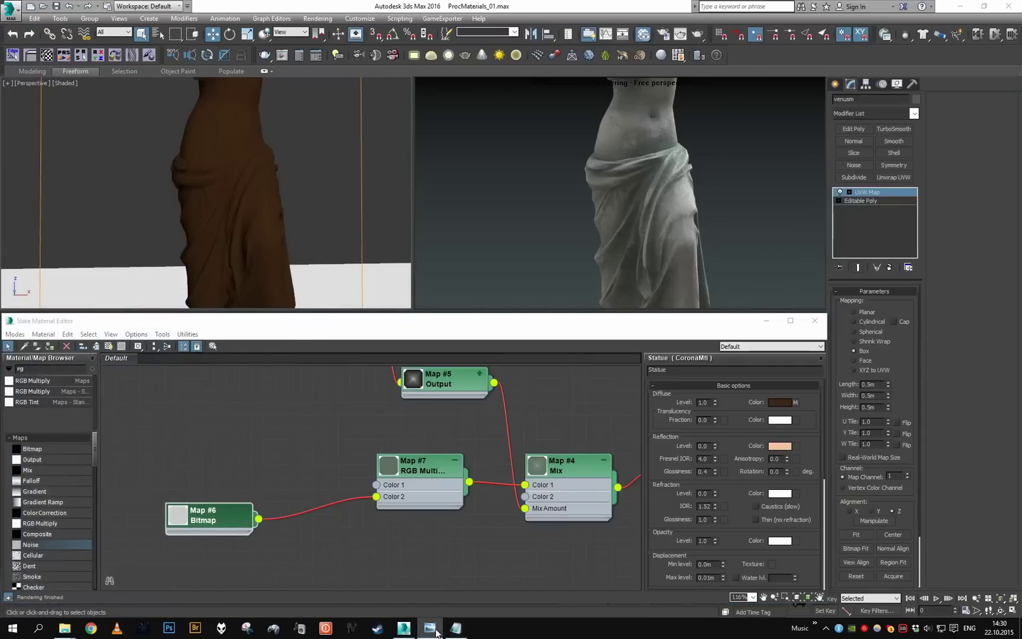
key(super+d)
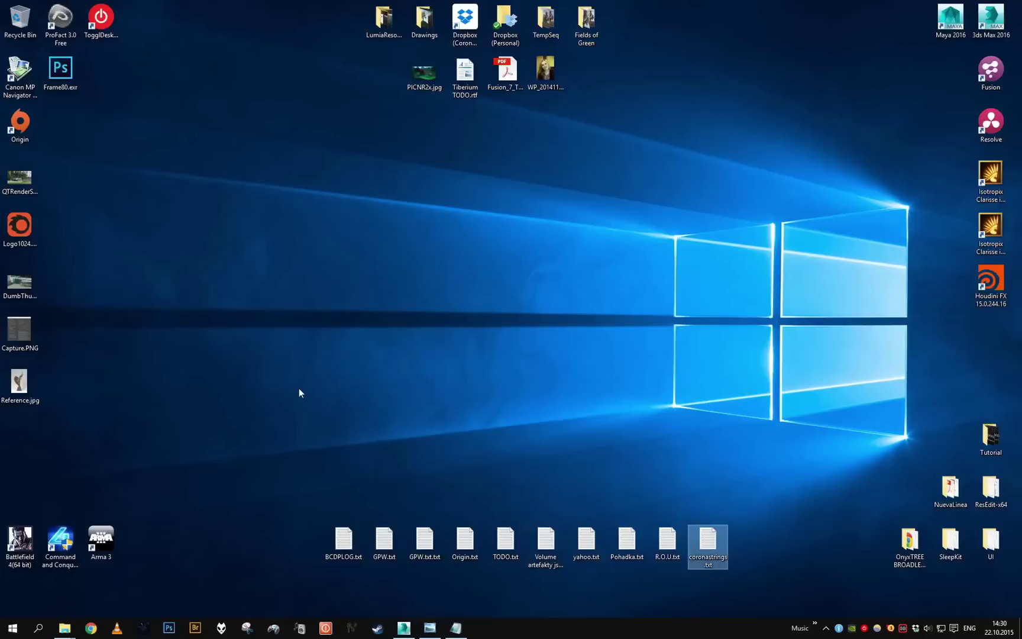
double_click(39, 383)
click(430, 628)
click(430, 628)
scroll(472, 244, up, 5)
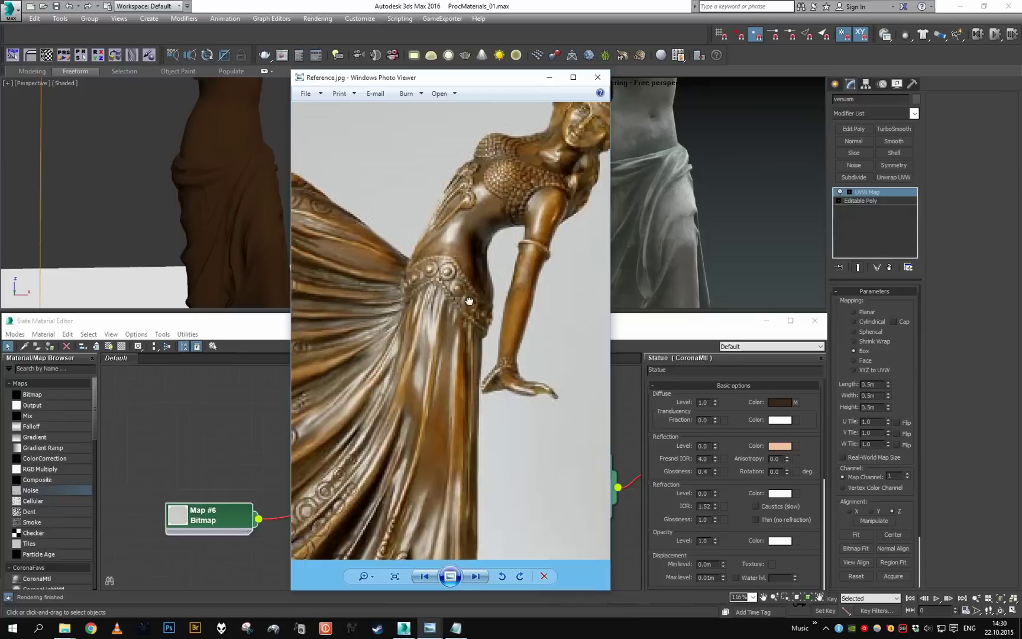
scroll(467, 303, down, 2)
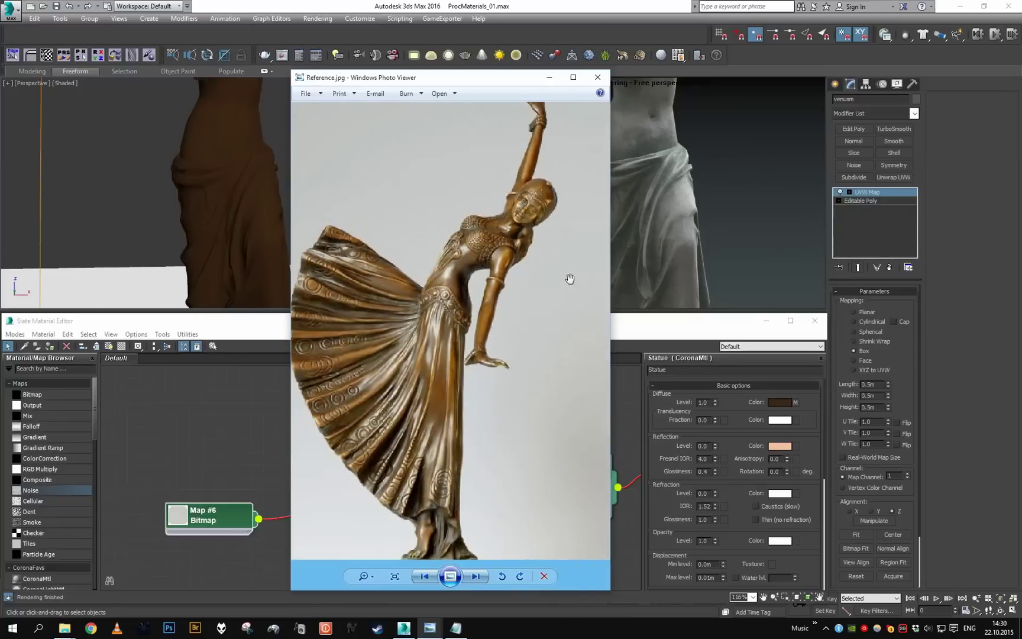
click(599, 79)
Duplicate the metal Bitmap node feeding the RGB Multiply map and open the copy's parameters.
middle_drag(266, 503, 343, 510)
scroll(343, 511, up, 1)
shift+drag(296, 532, 296, 433)
double_click(296, 434)
Preview MetalBare0071_3_Contrasty.jpg and load it as the duplicated bitmap's image.
click(740, 517)
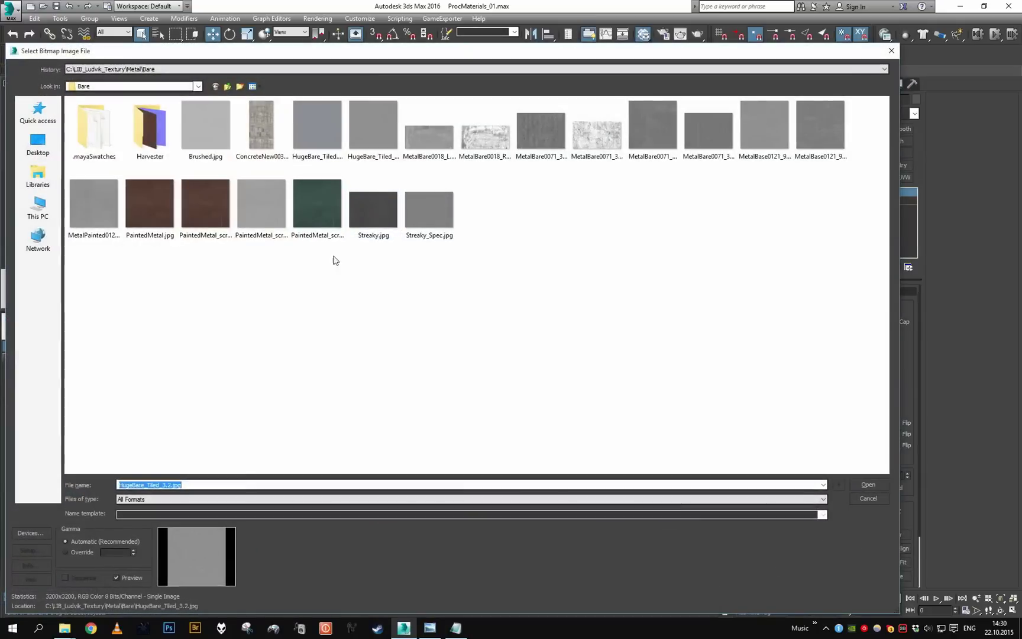
right_click(557, 268)
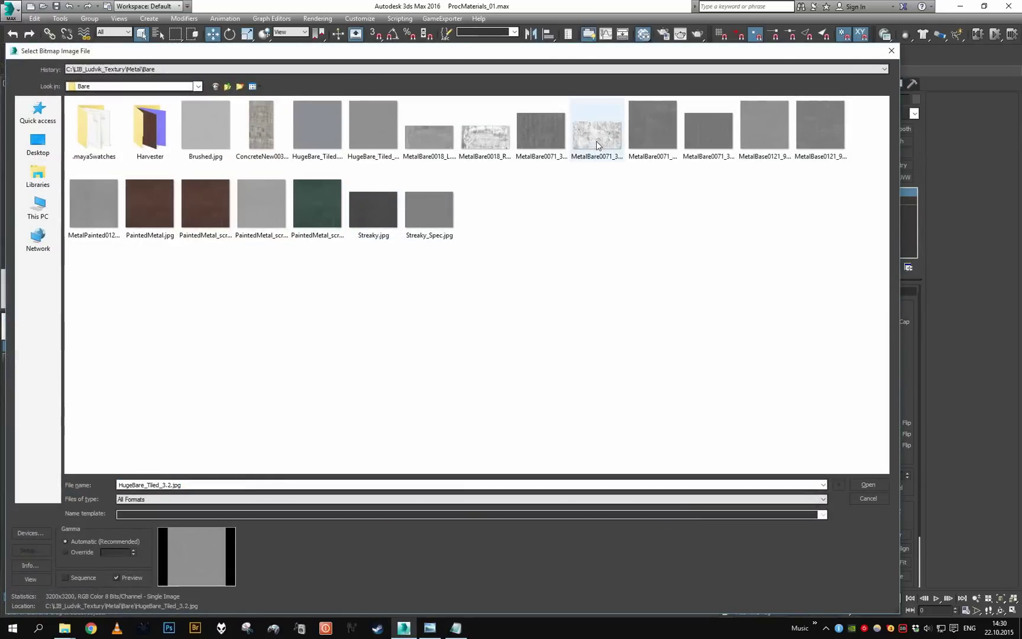
click(522, 133)
right_click(548, 142)
click(568, 153)
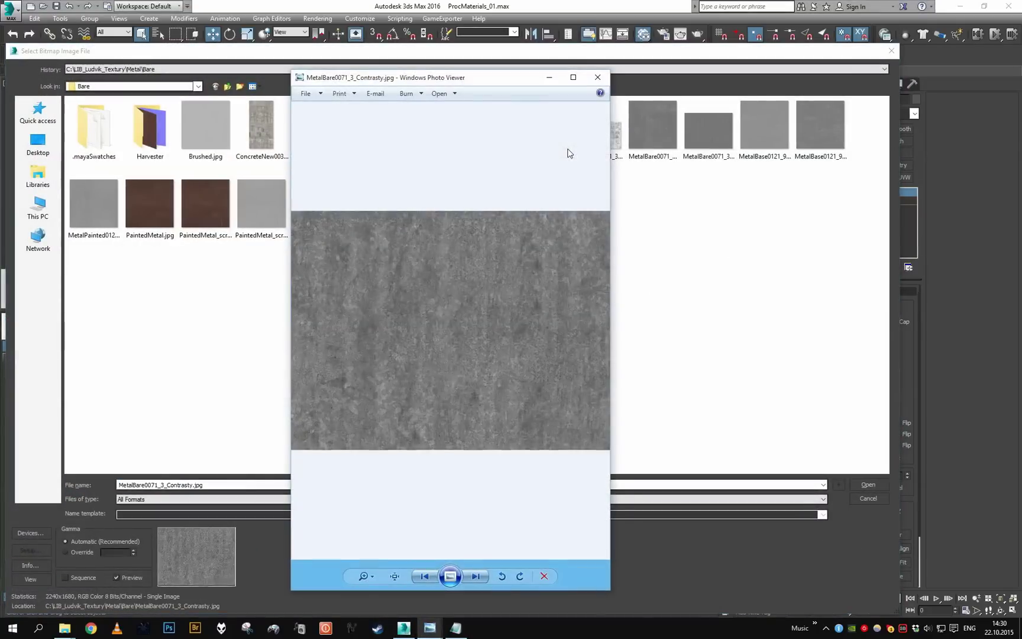
click(597, 78)
double_click(550, 136)
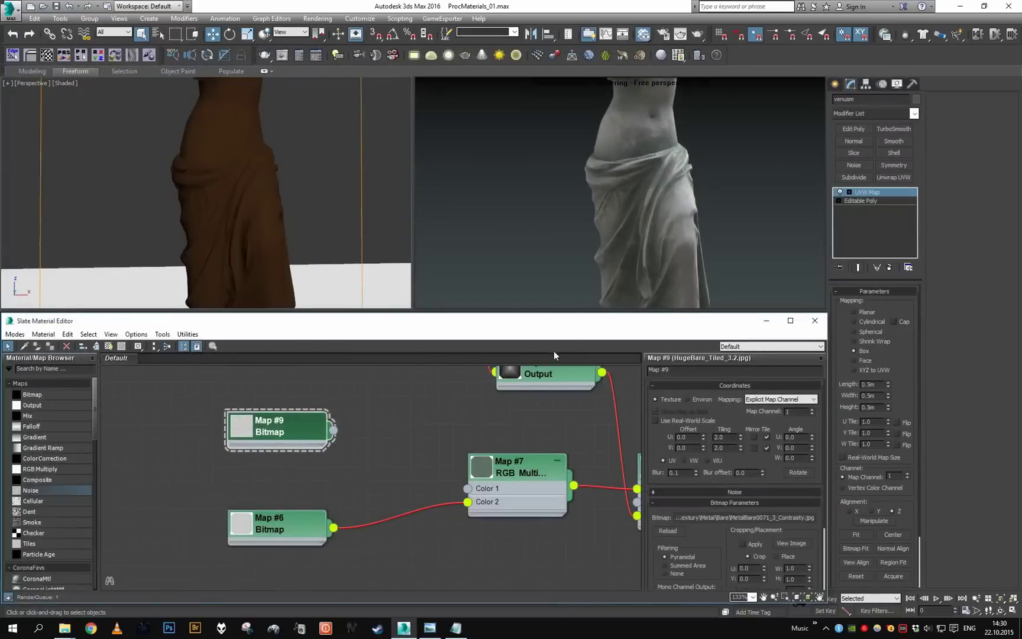
Reset the duplicated bitmap's output to an RGB offset of 0.0 and an RGB level of 1.0.
scroll(734, 522, down, 3)
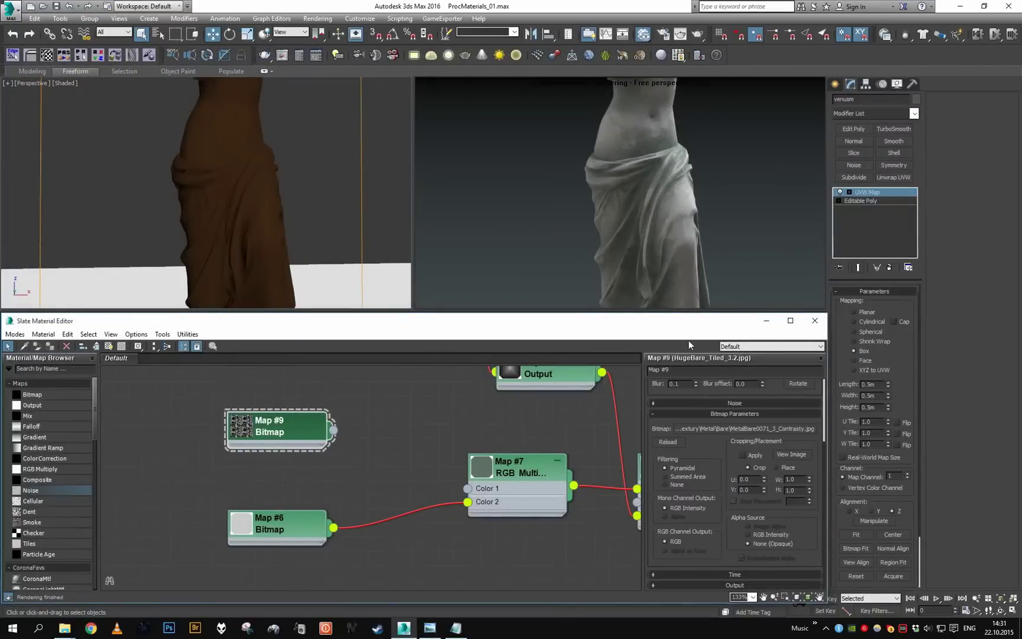
click(749, 584)
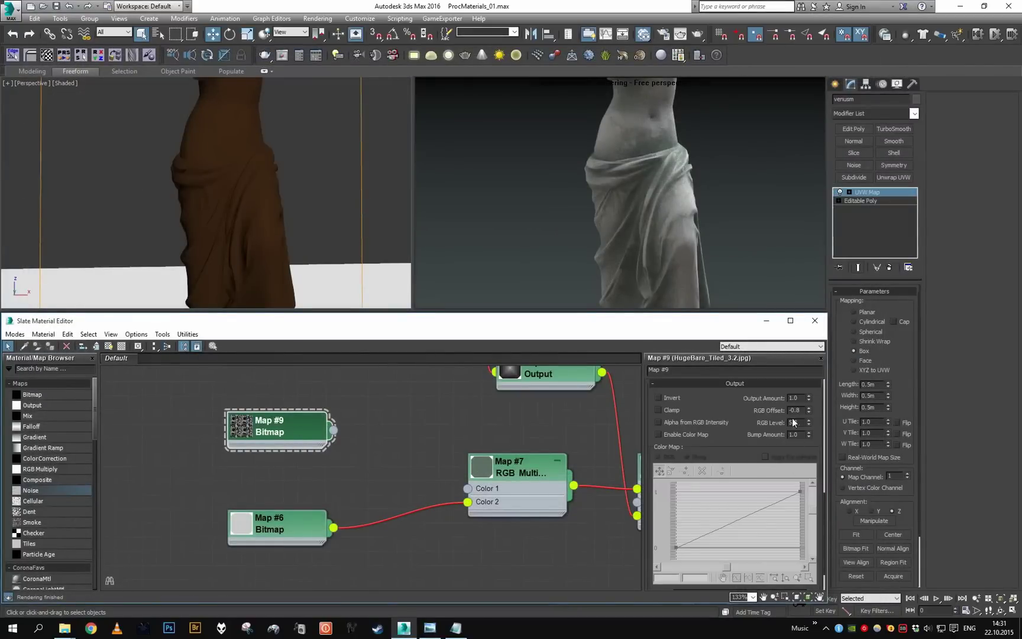
text(-0.0)
key(Return)
middle_drag(287, 466, 264, 504)
scroll(265, 503, down, 1)
scroll(743, 414, up, 6)
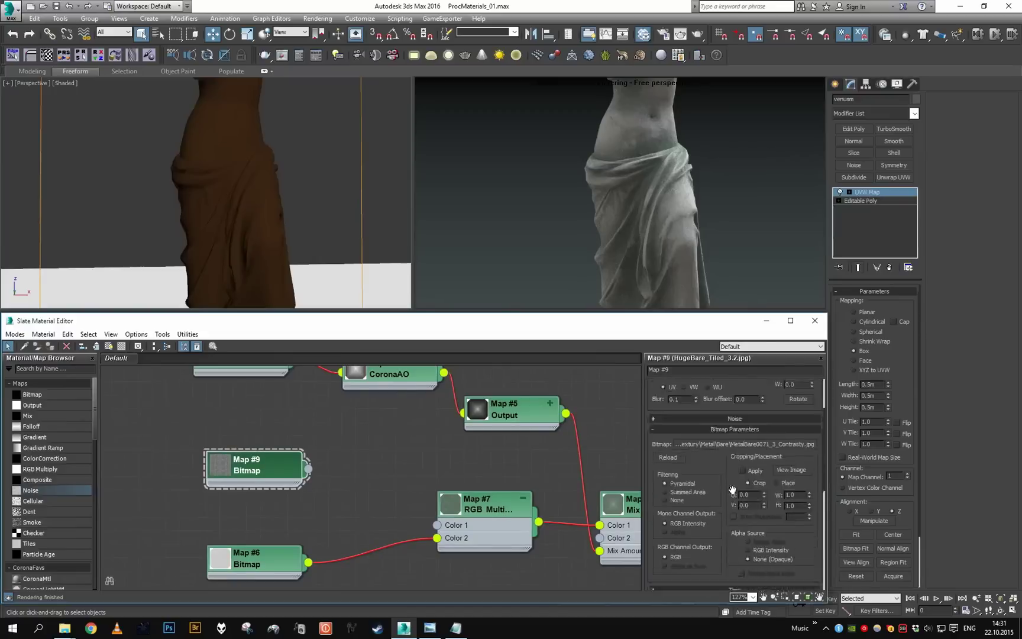
Move the new bitmap near the Statue CoronaMtl and connect it to the reflection glossiness slot.
scroll(303, 492, up, 3)
scroll(310, 473, down, 1)
middle_drag(310, 473, 234, 460)
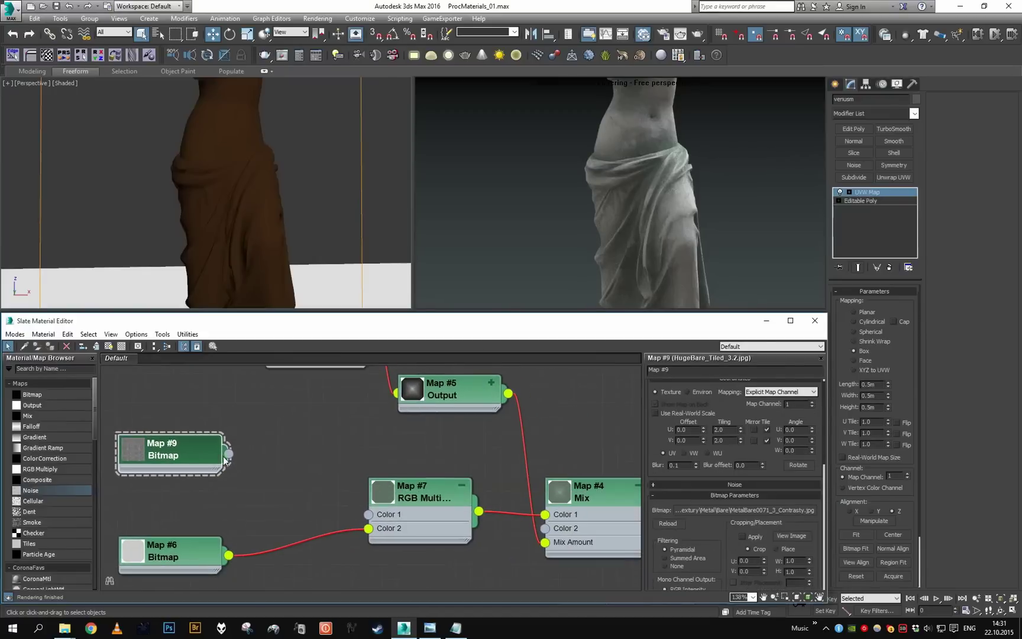
scroll(324, 460, down, 2)
middle_drag(324, 460, 195, 458)
scroll(193, 460, down, 1)
drag(125, 465, 436, 573)
middle_drag(433, 570, 337, 481)
scroll(338, 485, up, 2)
drag(349, 489, 417, 424)
Set the Statue material's reflection level to 0.8.
double_click(463, 424)
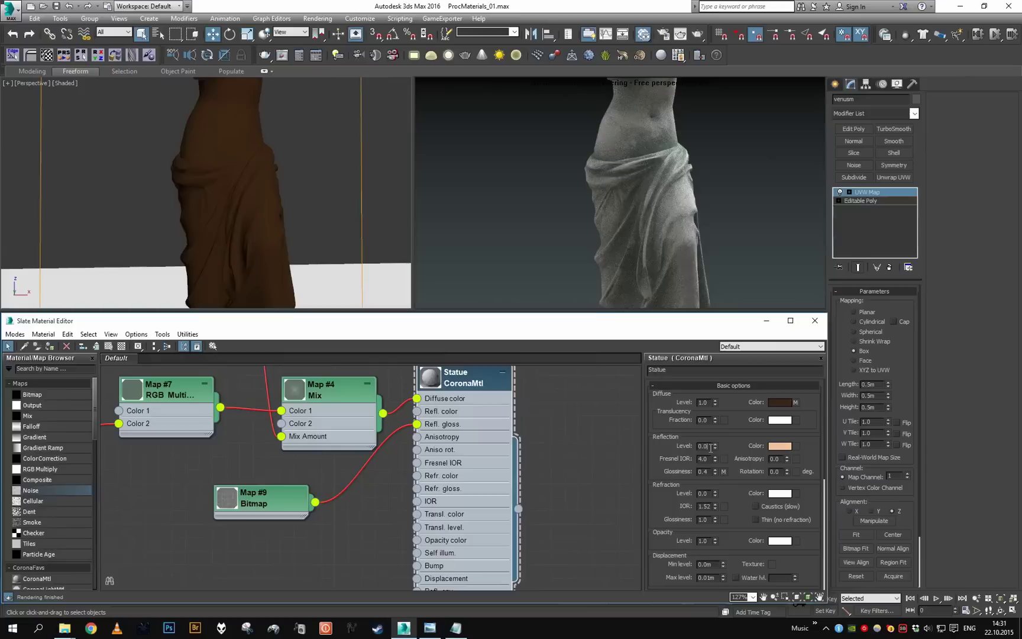
key(BackSpace)
text(8)
key(Return)
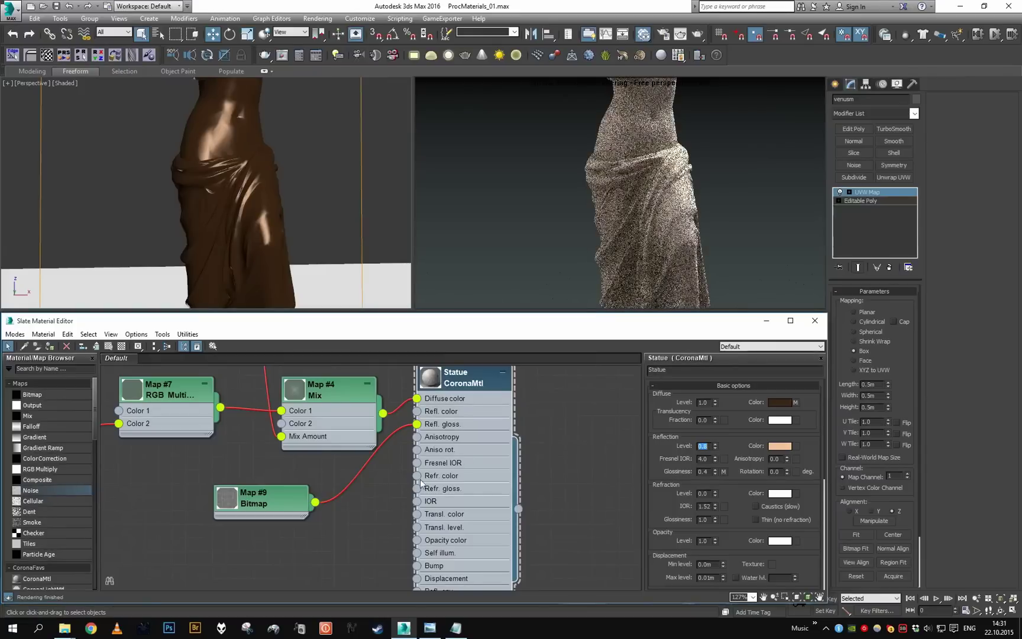
Show the glossiness bitmap as a shaded texture on the statue in the viewport and inspect its scale.
drag(275, 497, 274, 511)
scroll(264, 222, down, 3)
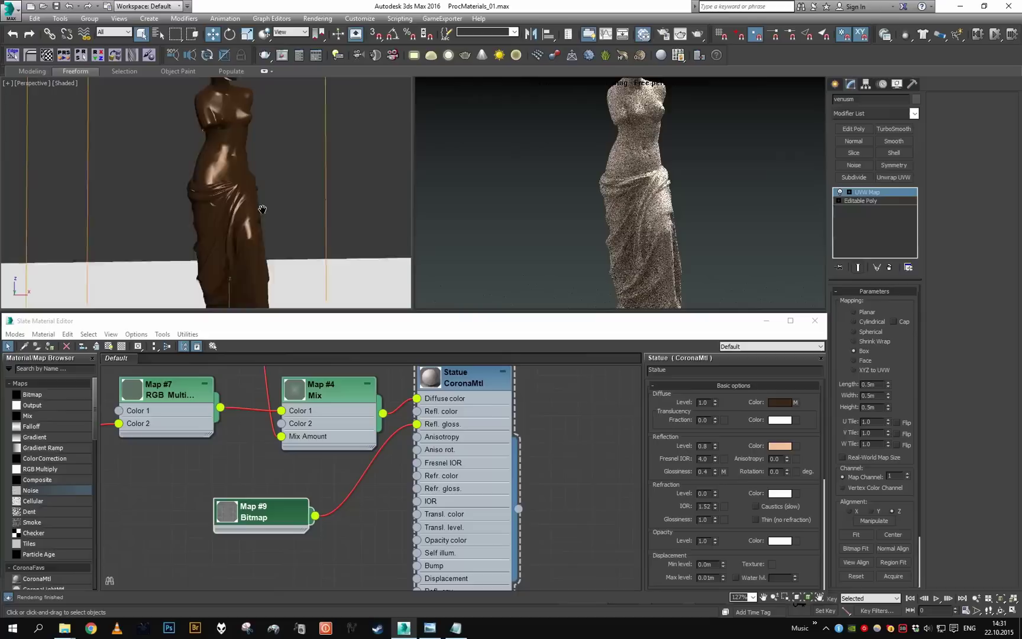
middle_drag(264, 223, 182, 210)
scroll(263, 243, up, 5)
middle_drag(182, 211, 212, 171)
double_click(245, 502)
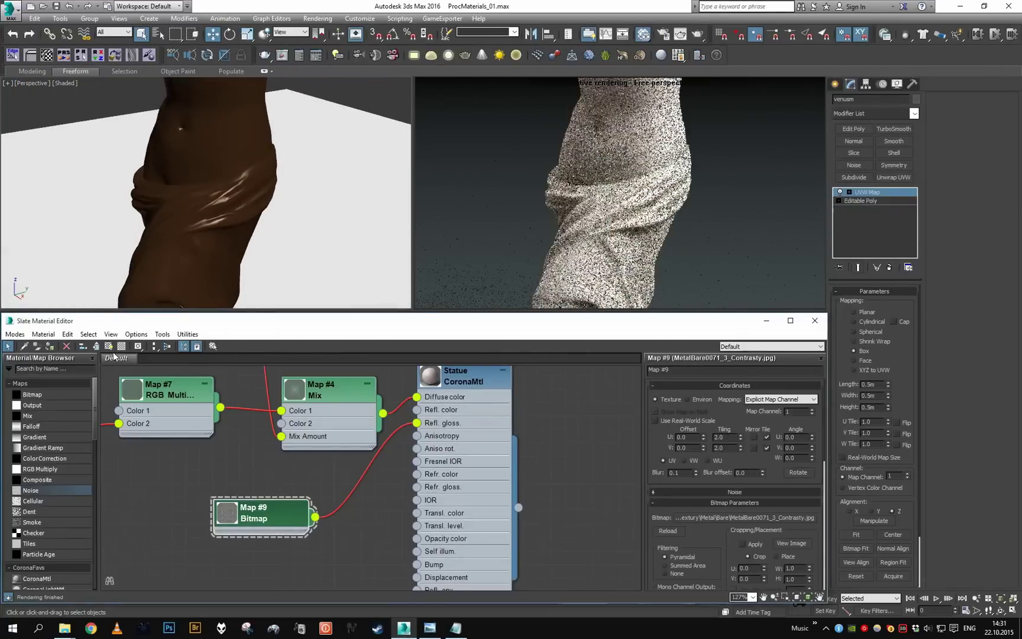
click(110, 348)
scroll(230, 204, up, 4)
scroll(230, 204, down, 2)
alt+middle_drag(231, 204, 264, 244)
scroll(253, 187, down, 2)
Set the Statue material's diffuse level to 0.0 to check the reflections alone on the torso.
double_click(452, 421)
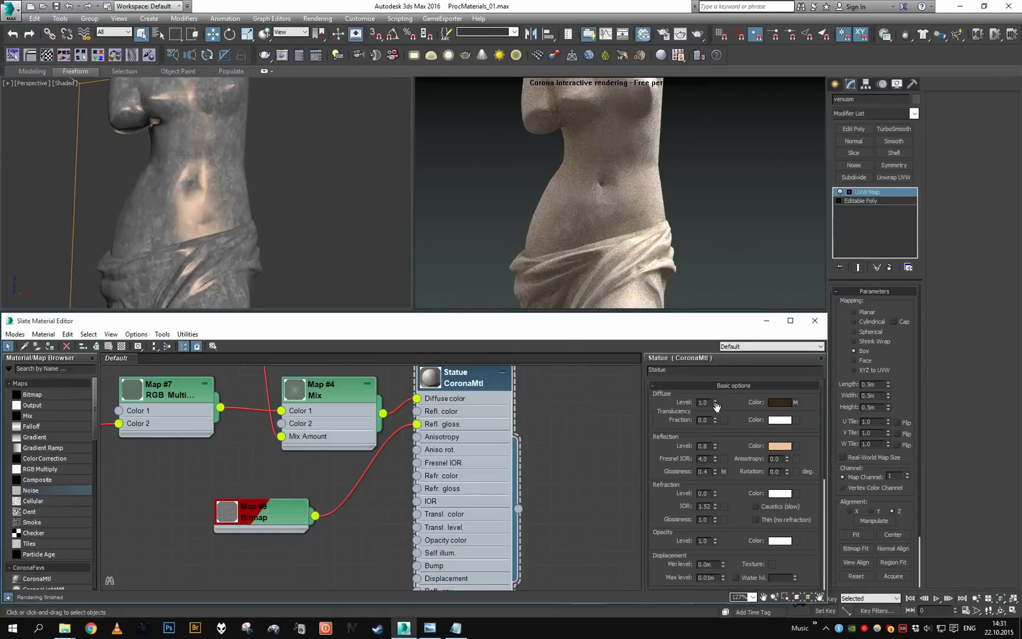
alt+middle_drag(303, 219, 269, 230)
scroll(279, 223, up, 4)
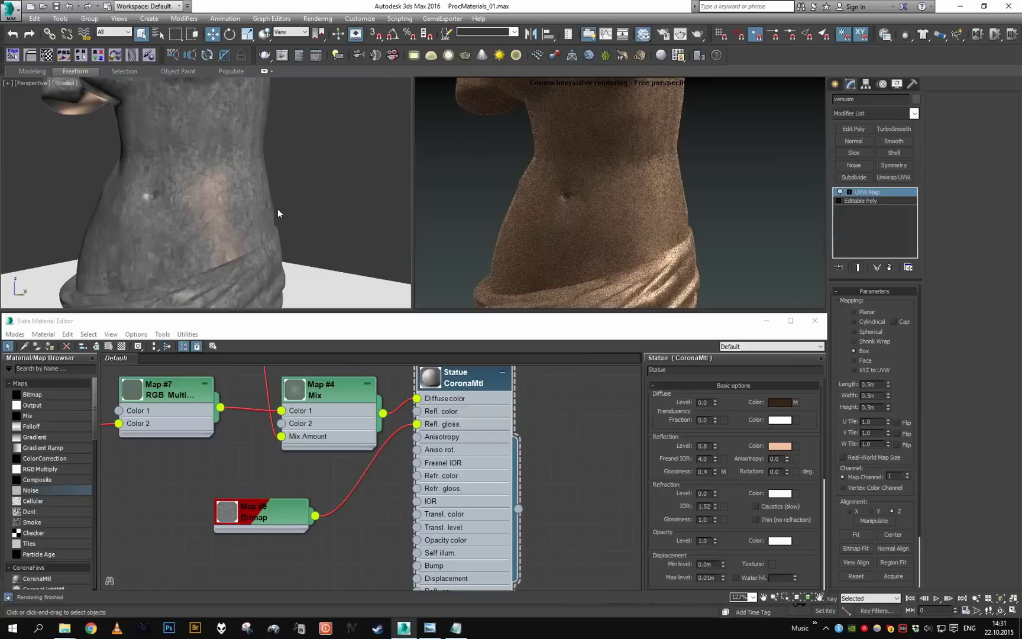
alt+middle_drag(284, 209, 257, 214)
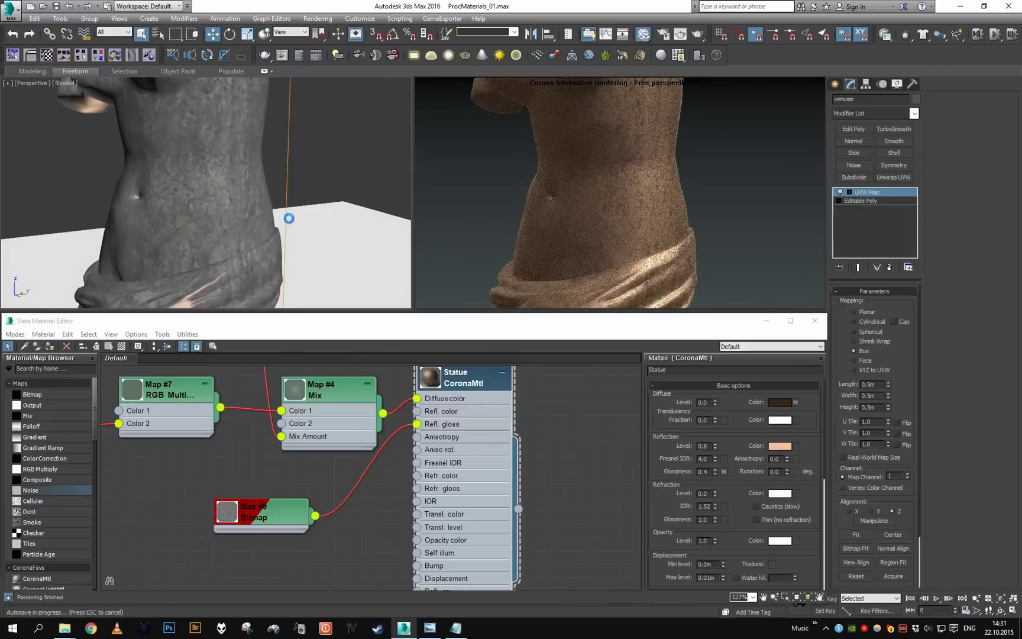
Enable the color map in the glossiness bitmap's output and bend its curve upward with the end point's Bezier handle.
double_click(264, 510)
scroll(816, 483, down, 6)
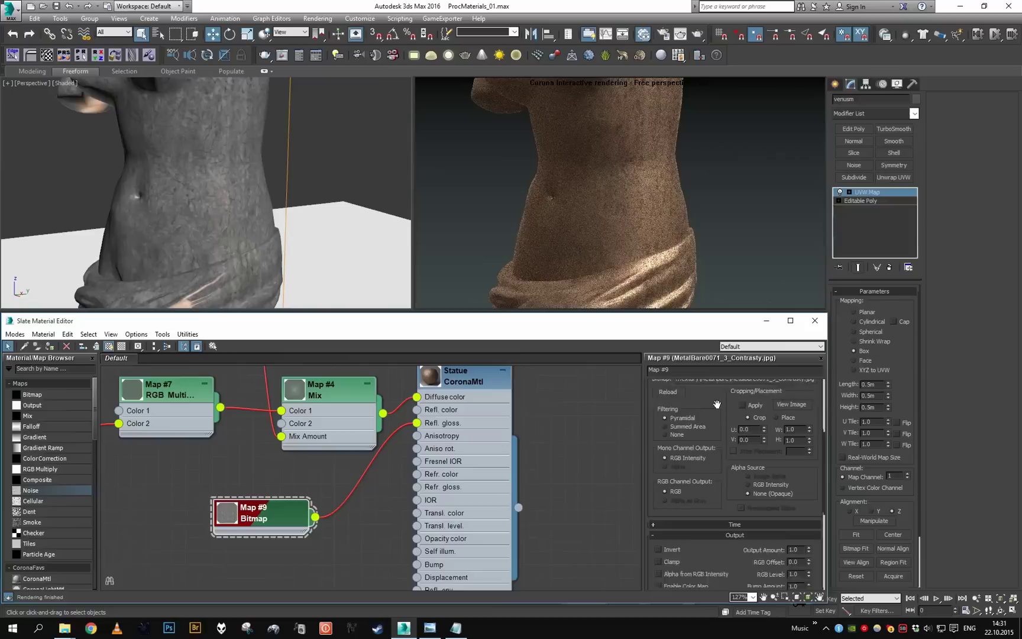
click(686, 492)
scroll(686, 492, down, 3)
right_click(799, 498)
click(834, 530)
drag(780, 502, 674, 503)
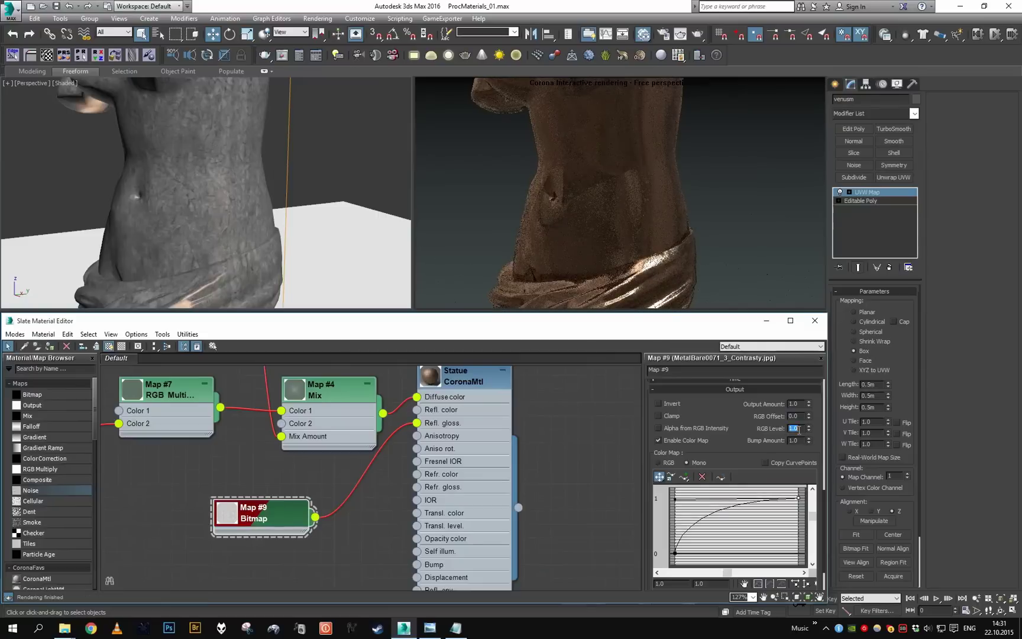
Try RGB levels of 0.4 and 0.35 in the glossiness bitmap's output, and set it to 0.4.
key(Return)
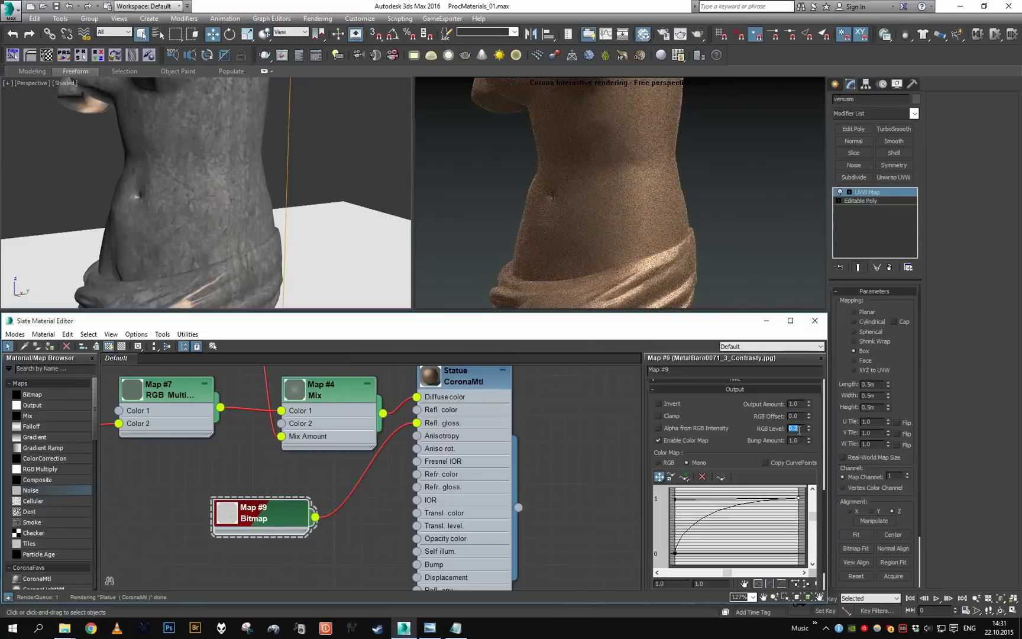
text(0.4)
key(Return)
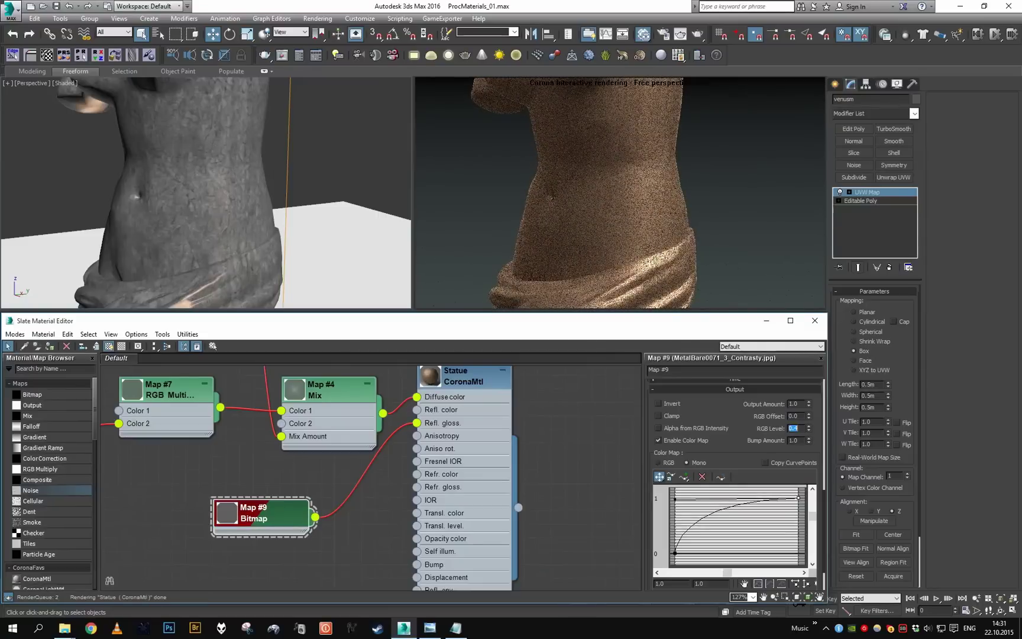
text(1)
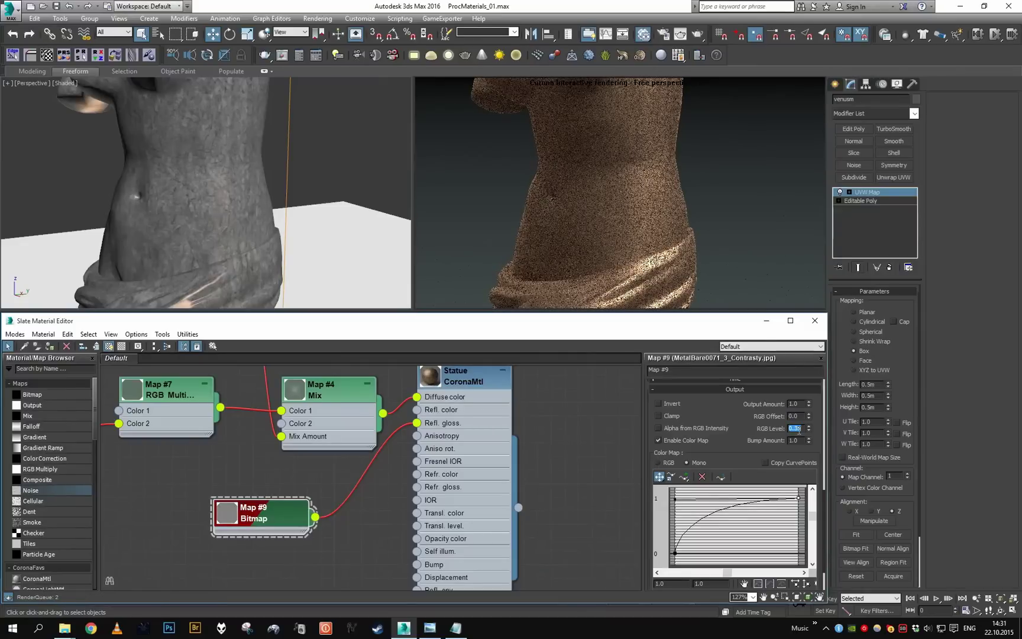
scroll(361, 225, down, 4)
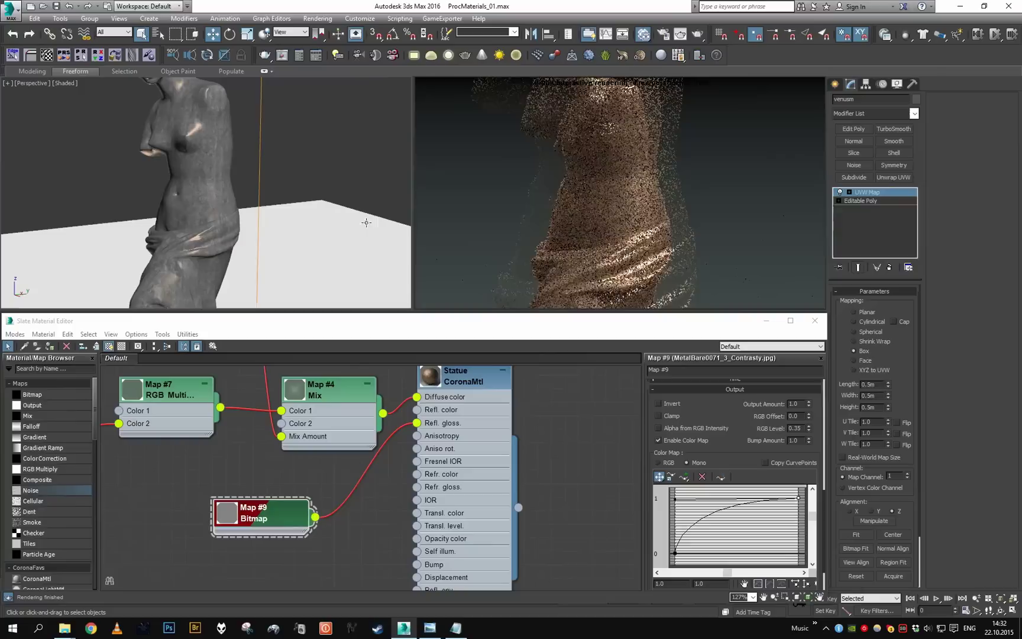
alt+middle_drag(347, 221, 426, 219)
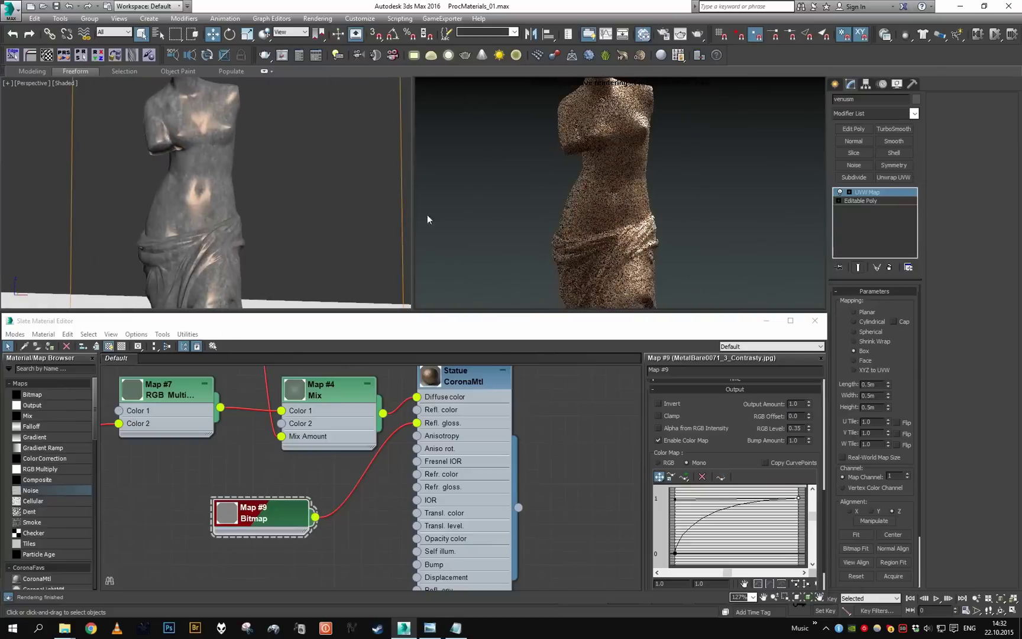
double_click(802, 427)
text(0.4)
key(Return)
Set the Statue material's diffuse level back to 1.0.
middle_drag(487, 446, 534, 487)
scroll(534, 487, down, 1)
double_click(540, 476)
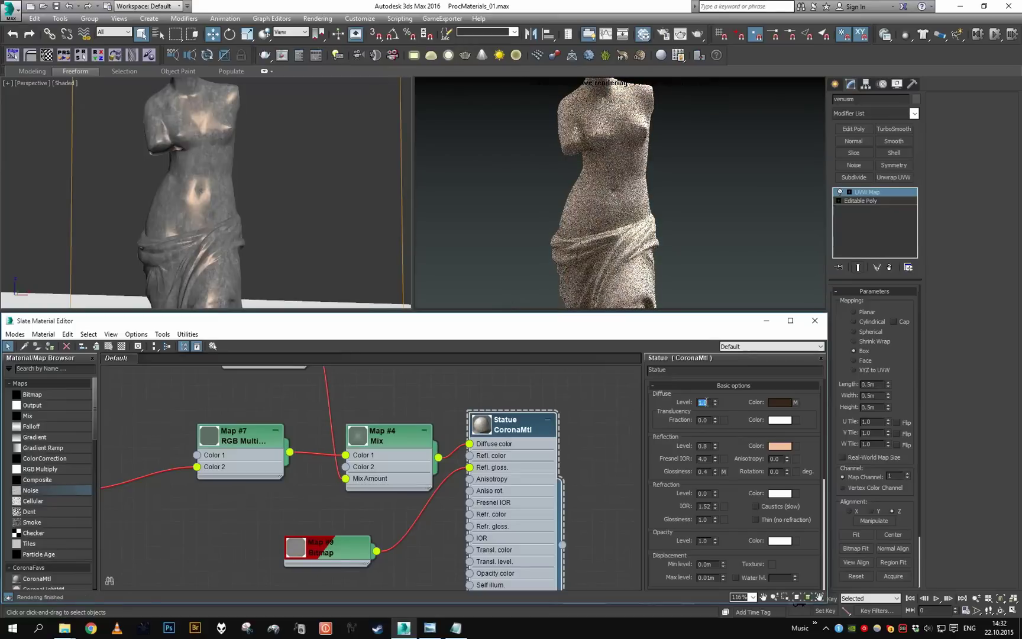
Open the RGB Multiply map's parameters and check its first color in the color selector.
middle_drag(255, 468, 425, 475)
scroll(414, 473, down, 3)
scroll(346, 463, up, 3)
double_click(439, 481)
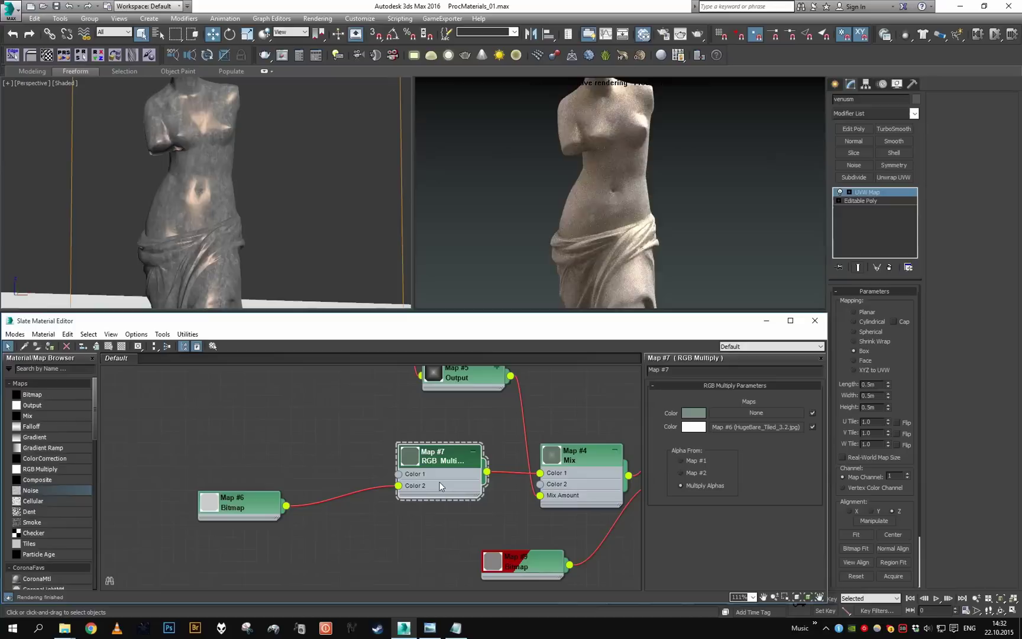
scroll(482, 476, up, 2)
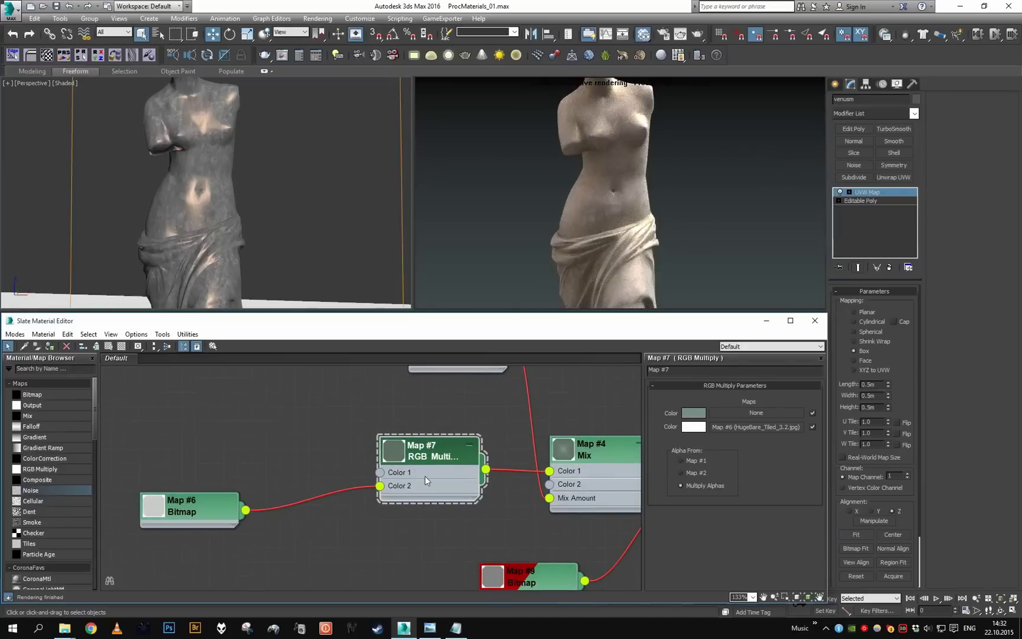
scroll(548, 448, down, 2)
middle_drag(549, 448, 520, 451)
scroll(474, 473, up, 3)
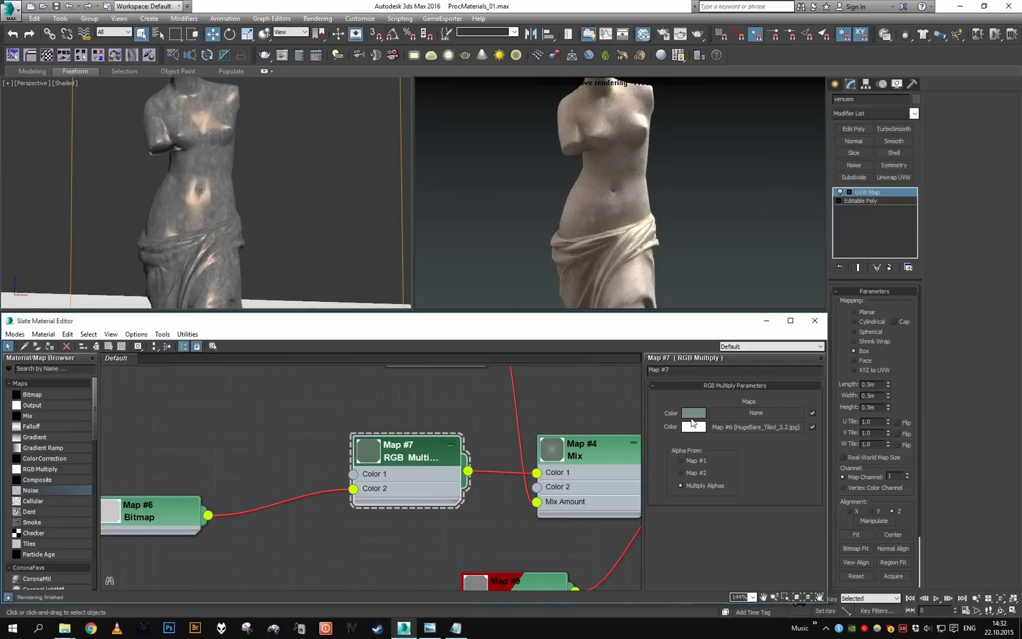
click(692, 413)
click(426, 159)
Copy the Statue material's brown diffuse color into the RGB Multiply map's first color.
middle_drag(604, 490, 356, 457)
double_click(519, 464)
right_click(777, 405)
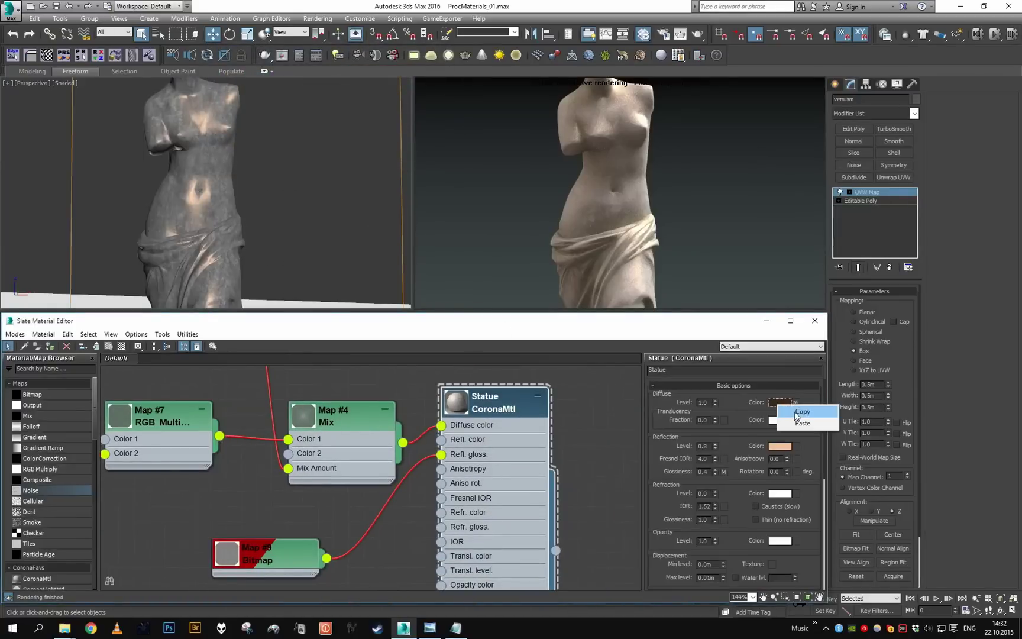
click(795, 412)
middle_drag(182, 410, 410, 463)
double_click(378, 478)
right_click(689, 412)
click(715, 430)
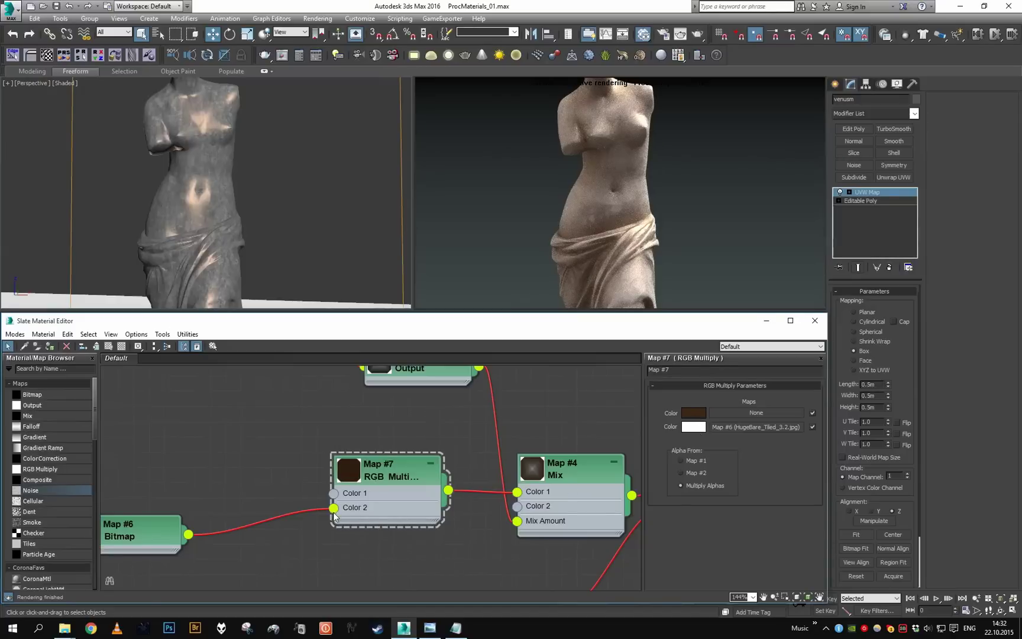
Reconnect the metal bitmap to the RGB Multiply map's Color 1 input and paste the brown color into its second color.
drag(334, 507, 335, 493)
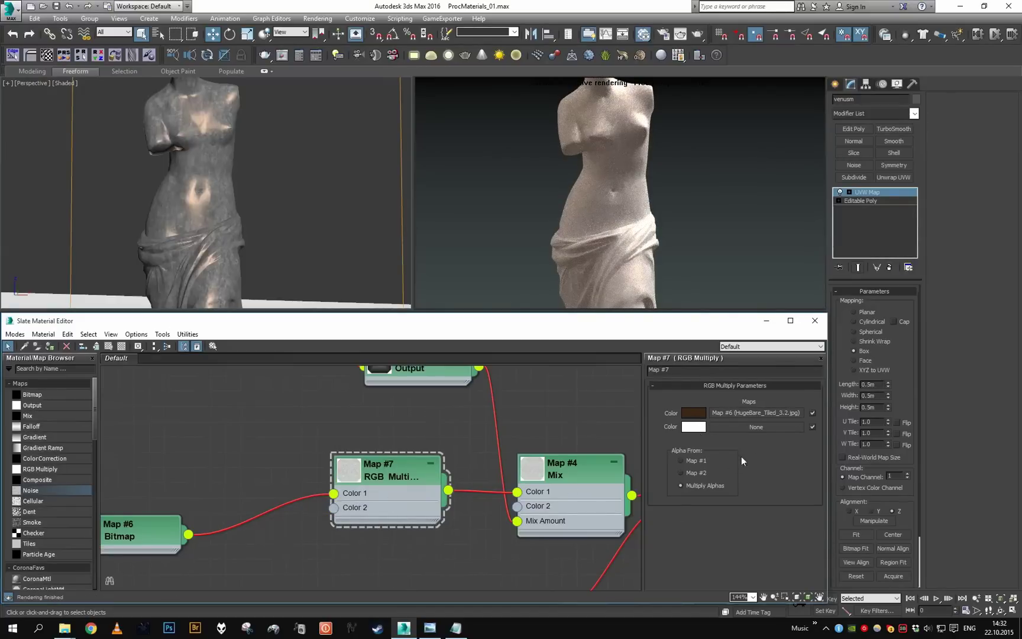
right_click(685, 428)
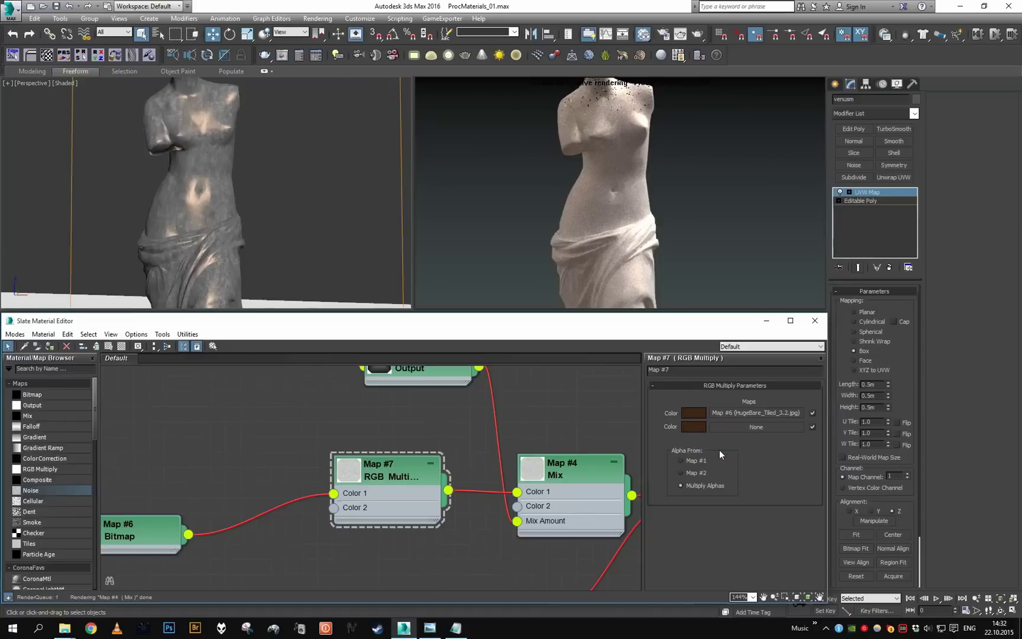
click(719, 450)
scroll(266, 427, down, 3)
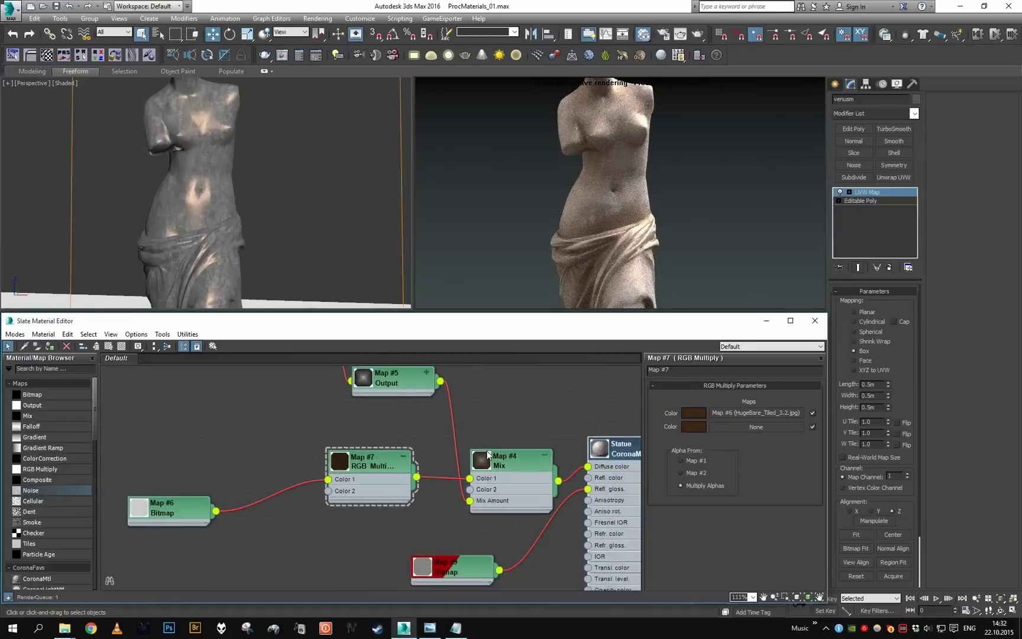
Move the metal bitmap's connection from the RGB Multiply map's Color 1 input to its Color 2 input.
scroll(343, 467, up, 2)
drag(308, 486, 299, 492)
scroll(382, 486, up, 1)
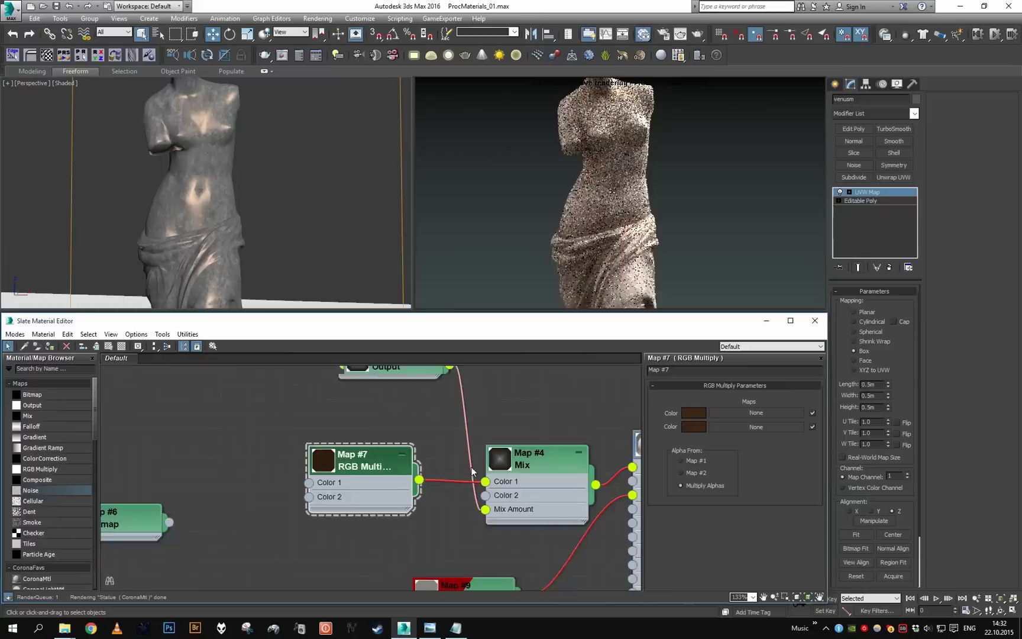
scroll(471, 471, down, 2)
middle_drag(559, 453, 478, 435)
middle_drag(392, 440, 435, 443)
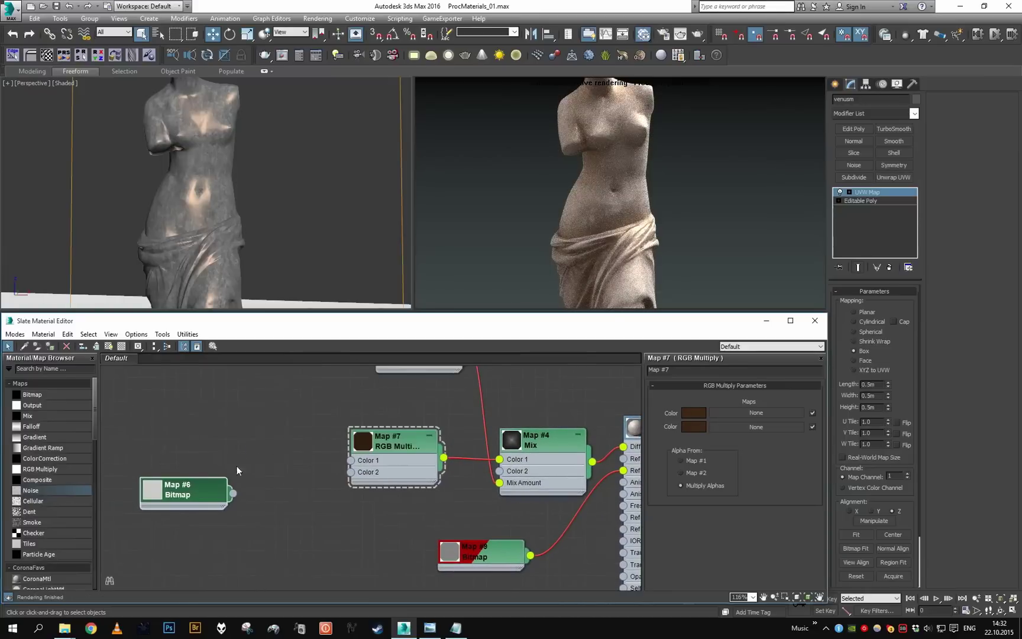
drag(207, 502, 239, 479)
scroll(335, 468, down, 2)
scroll(389, 467, up, 3)
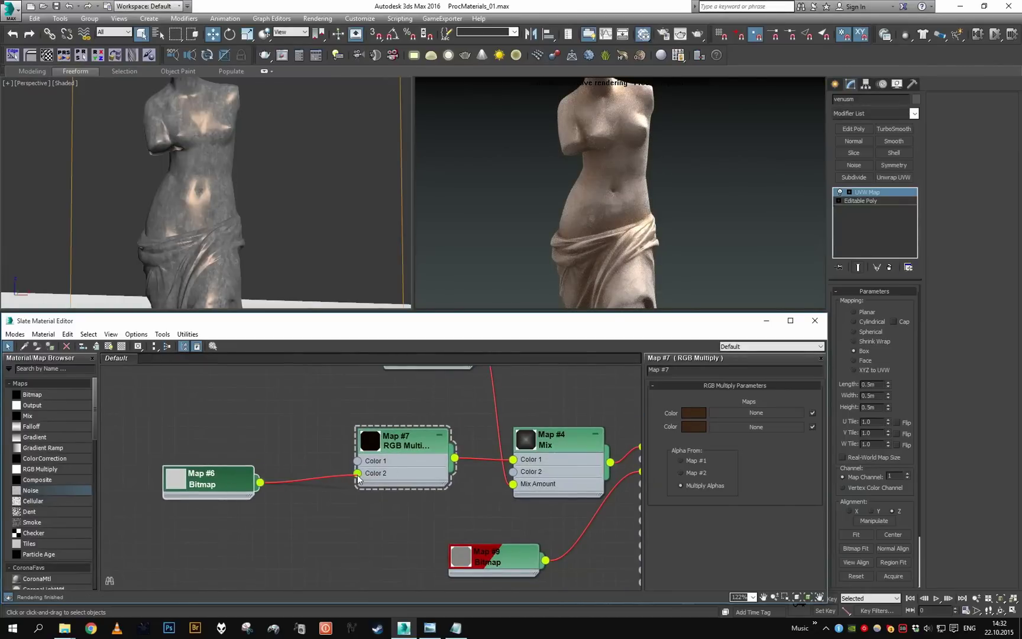
drag(358, 475, 359, 475)
click(391, 471)
Set the RGB Multiply map's first color to a pale green with hue 104, saturation 64 and value 135.
click(697, 413)
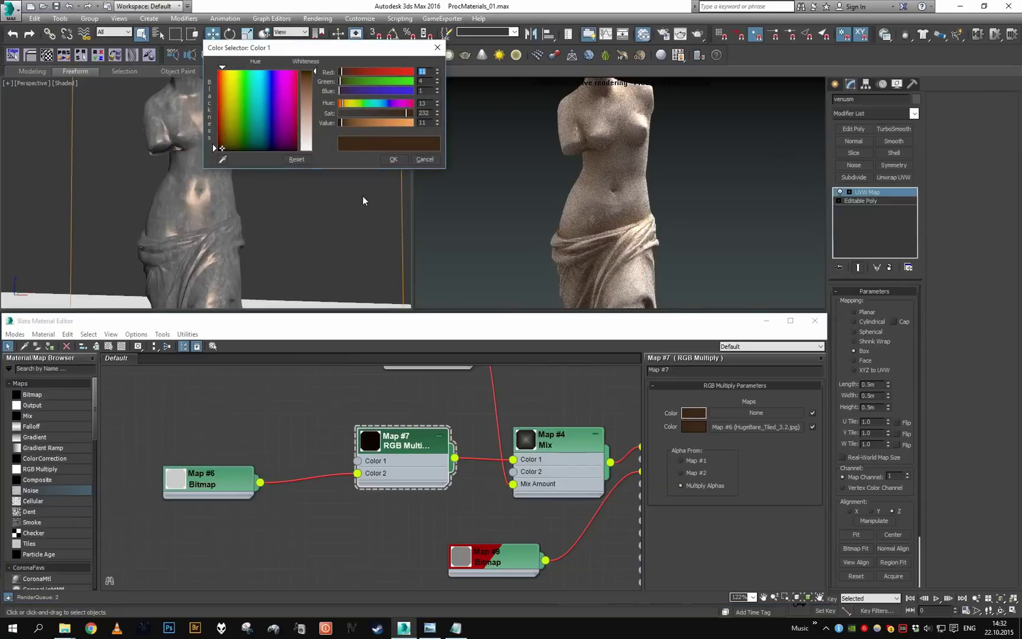
click(383, 122)
click(366, 103)
click(363, 113)
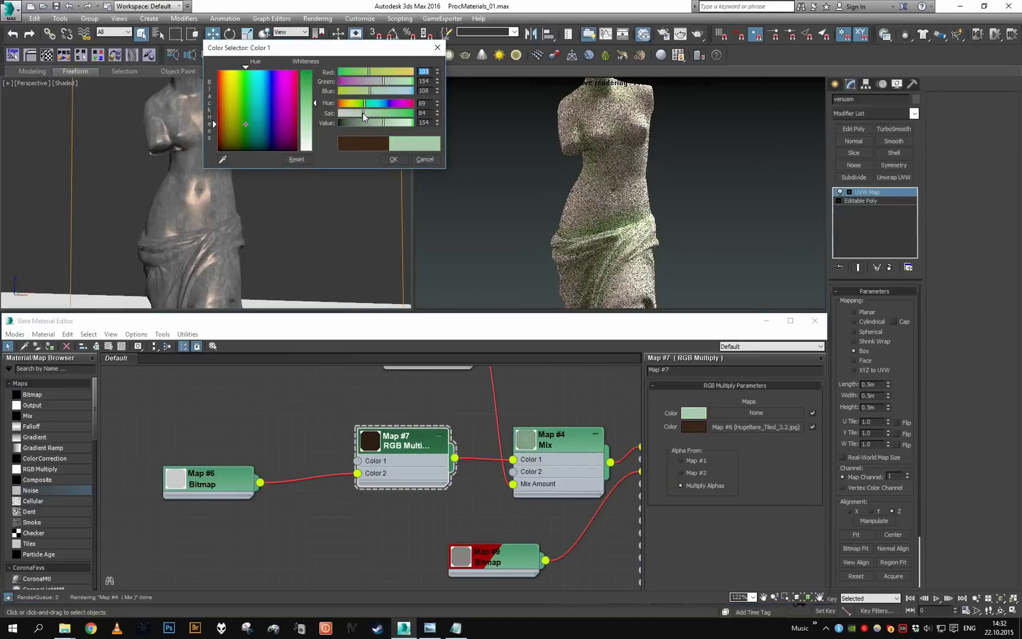
click(355, 112)
click(385, 123)
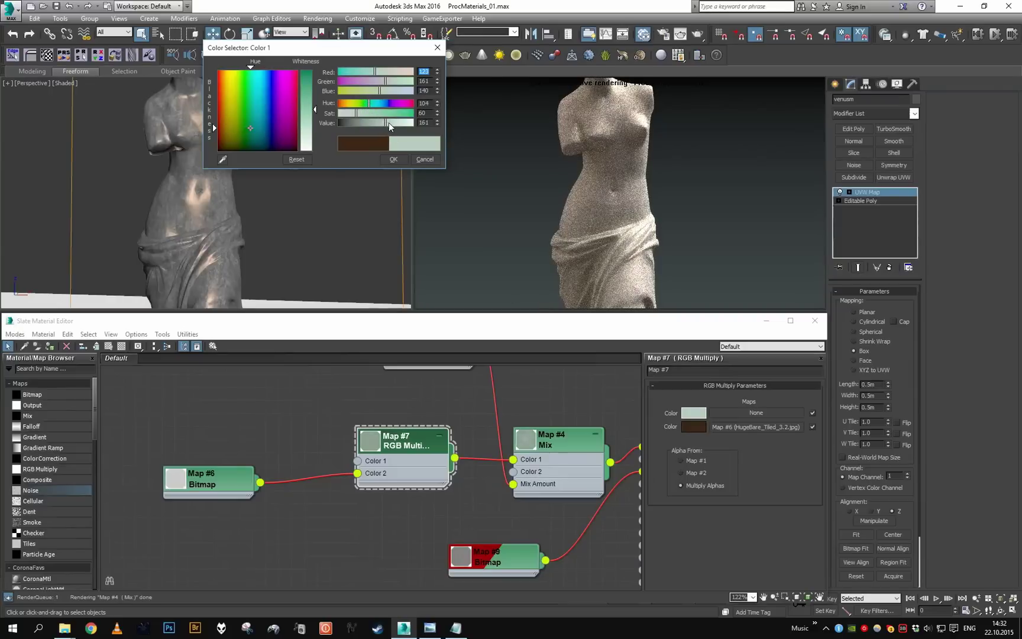
mouse_move(388, 123)
mouse_down()
mouse_move(414, 124)
mouse_move(357, 113)
mouse_move(379, 125)
mouse_up()
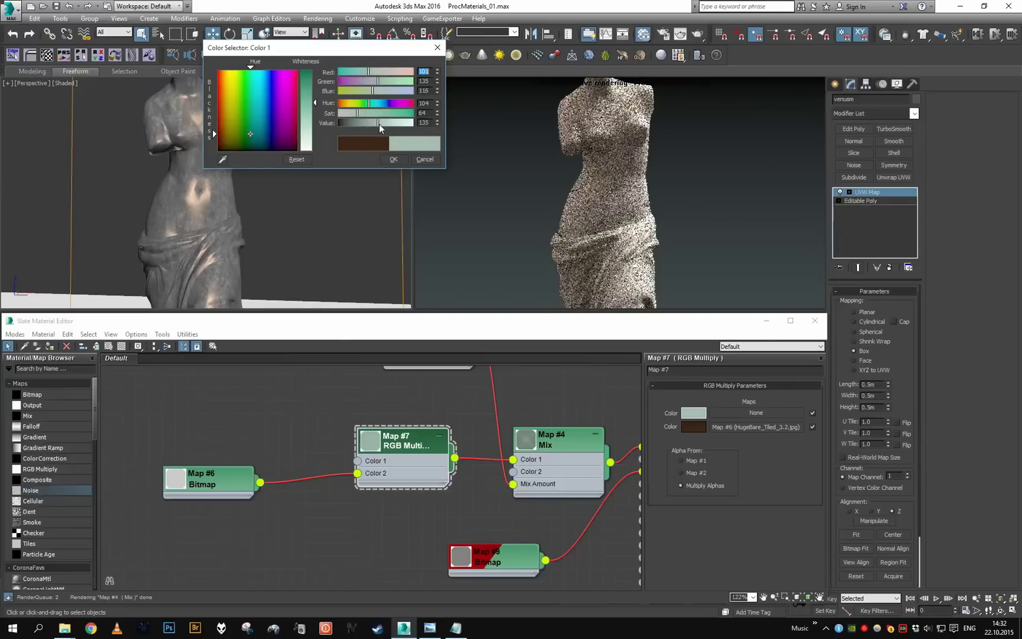
click(396, 161)
Set the Mix map's second color to black.
middle_drag(555, 477, 459, 468)
scroll(459, 468, down, 1)
double_click(463, 435)
scroll(521, 480, down, 1)
middle_drag(482, 399, 521, 457)
scroll(521, 480, down, 1)
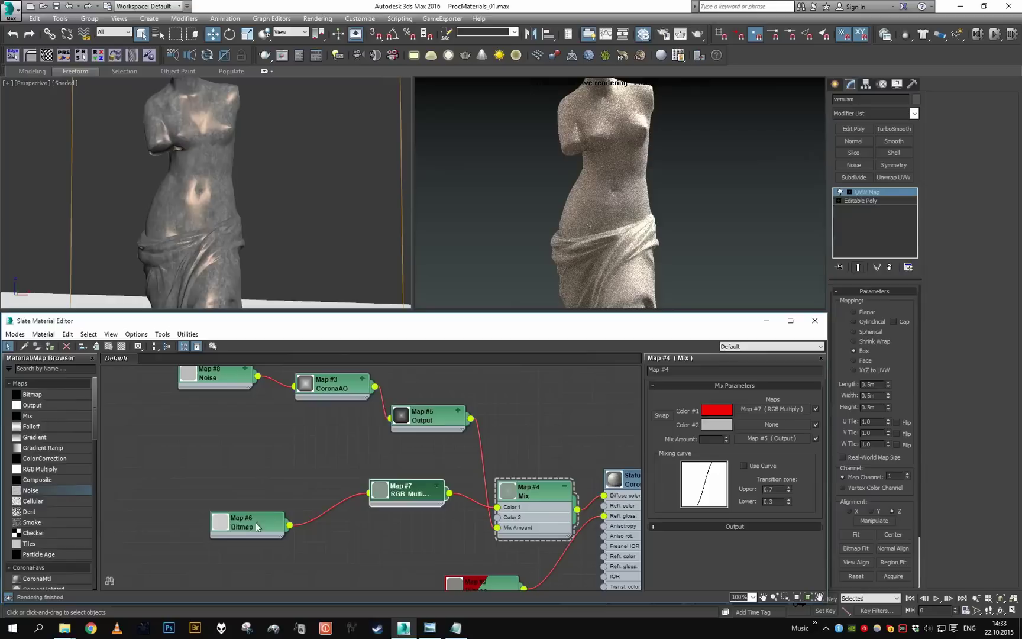
drag(249, 530, 248, 509)
click(718, 425)
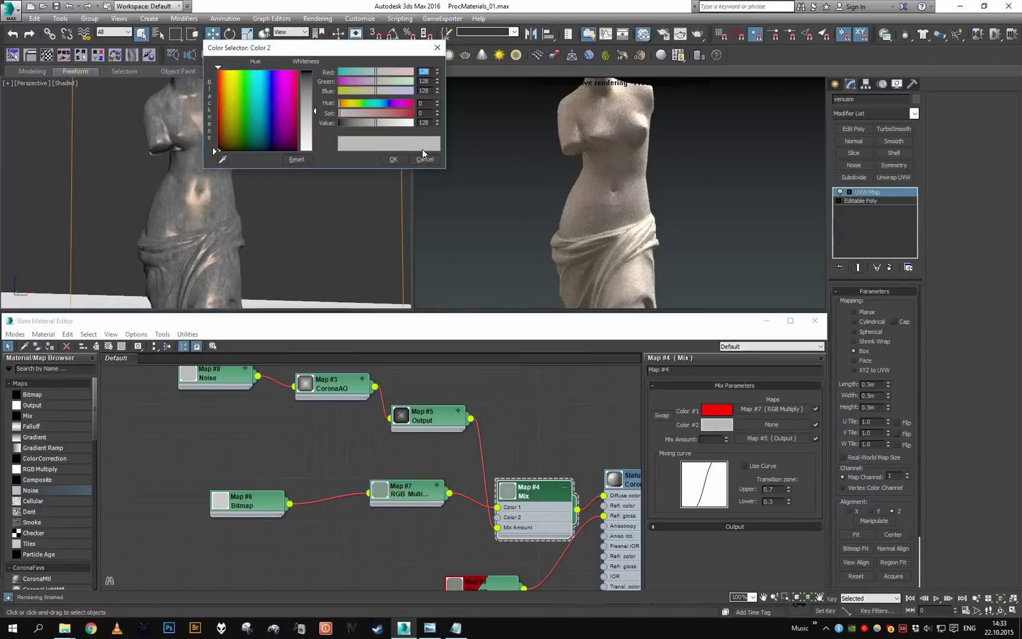
drag(408, 123, 322, 137)
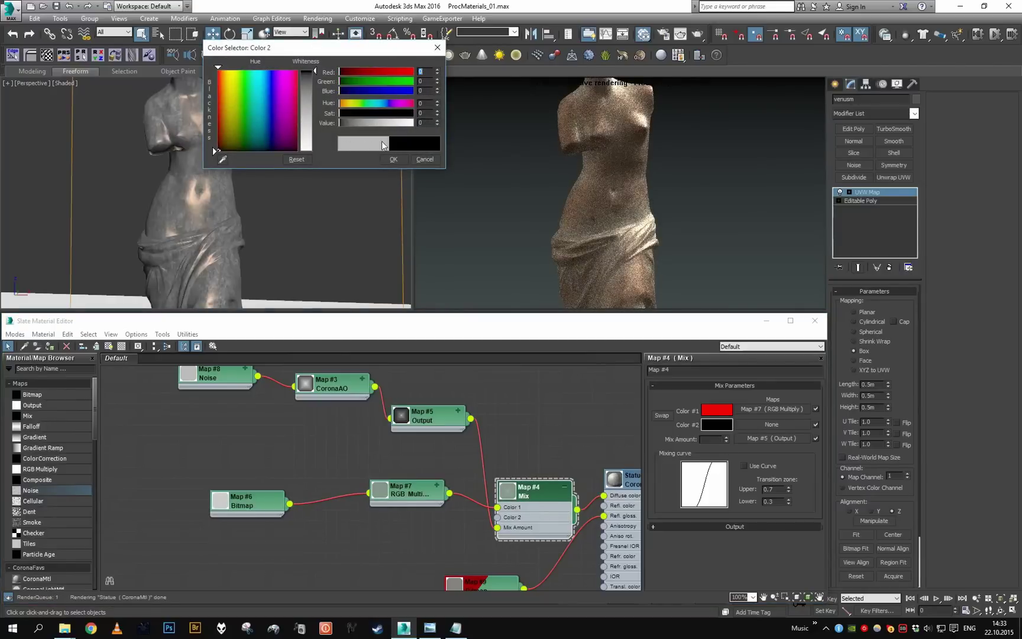
click(388, 160)
Deepen the RGB Multiply map's first color to a green with saturation 150 and value 80.
middle_drag(431, 397, 392, 352)
scroll(399, 404, up, 1)
middle_drag(400, 404, 442, 395)
scroll(442, 395, up, 1)
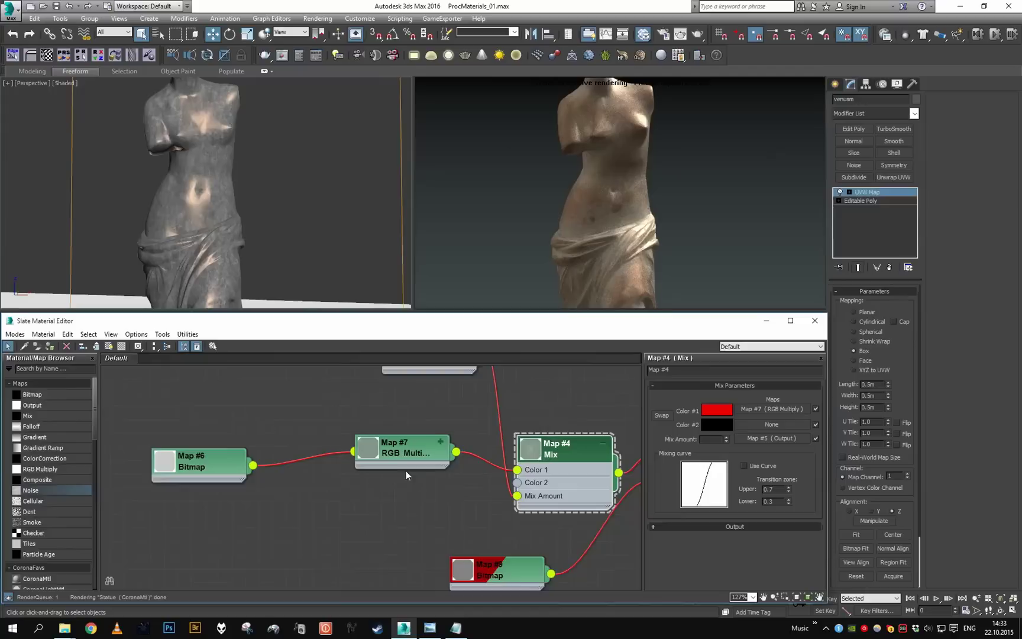
scroll(408, 464, up, 1)
double_click(418, 459)
click(693, 412)
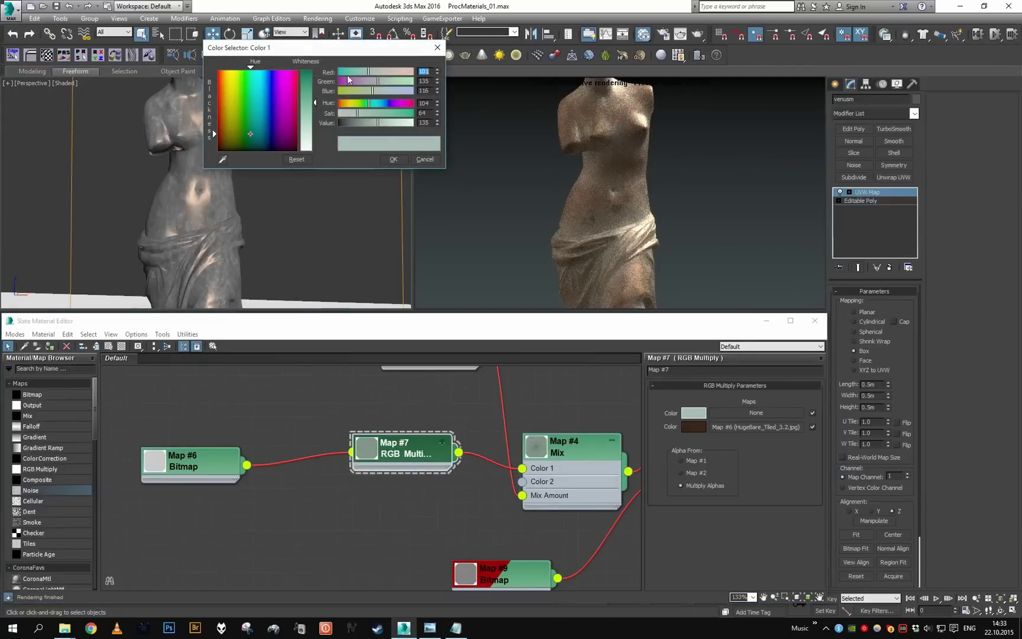
mouse_move(368, 117)
mouse_down()
mouse_move(373, 126)
mouse_move(362, 124)
mouse_up()
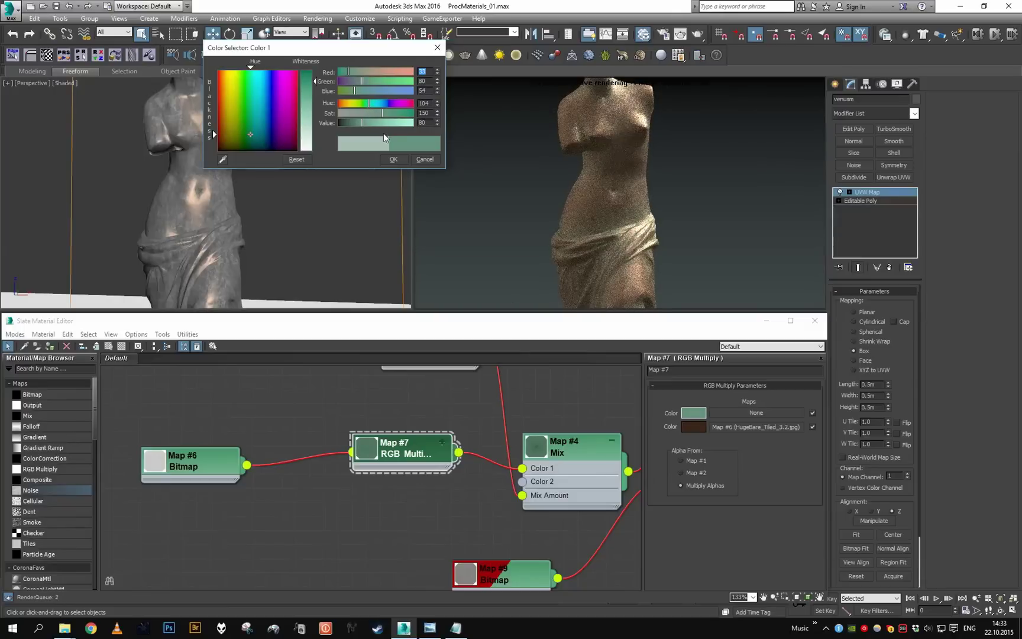
click(393, 159)
Copy the Statue material's brown diffuse color into the Mix map's second color.
middle_drag(631, 478, 467, 468)
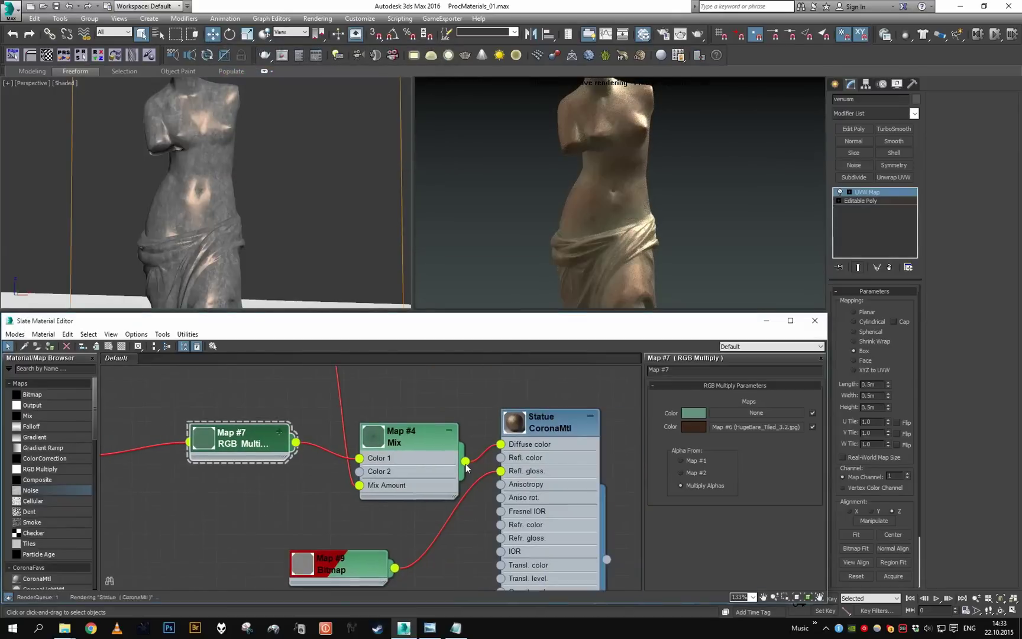
double_click(550, 422)
right_click(789, 404)
click(806, 410)
double_click(402, 437)
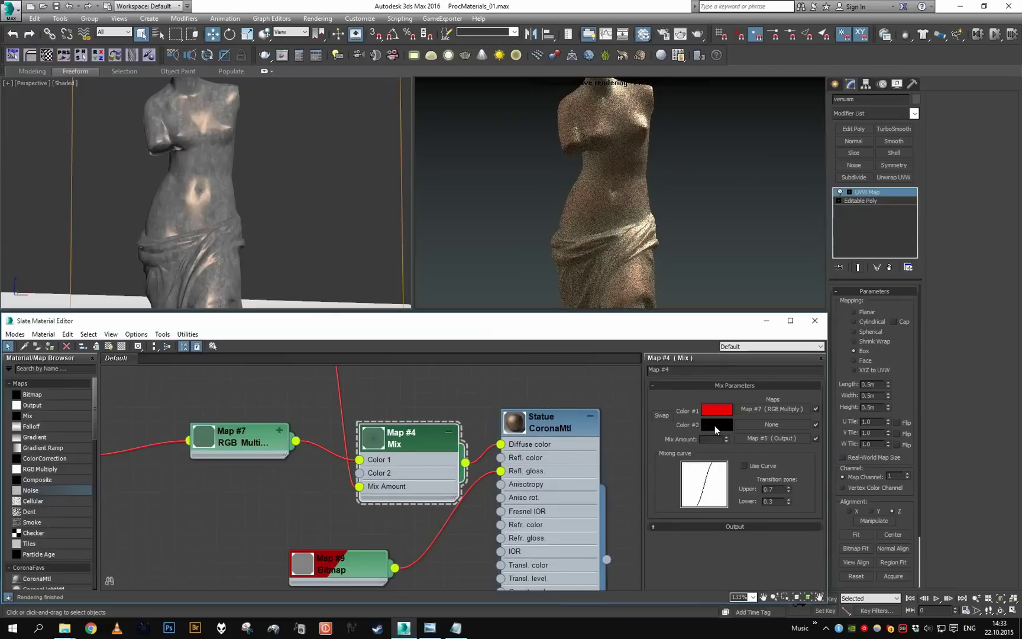
right_click(716, 428)
click(741, 445)
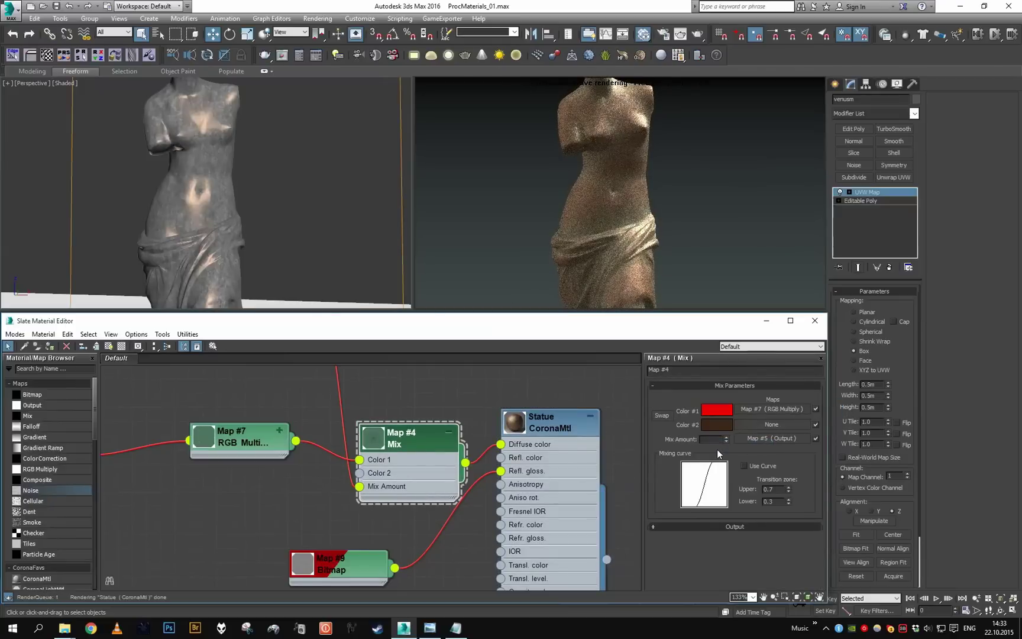
Frame more of the statue in the viewport and rearrange the map nodes to make room around the diffuse Mix map.
scroll(287, 223, down, 4)
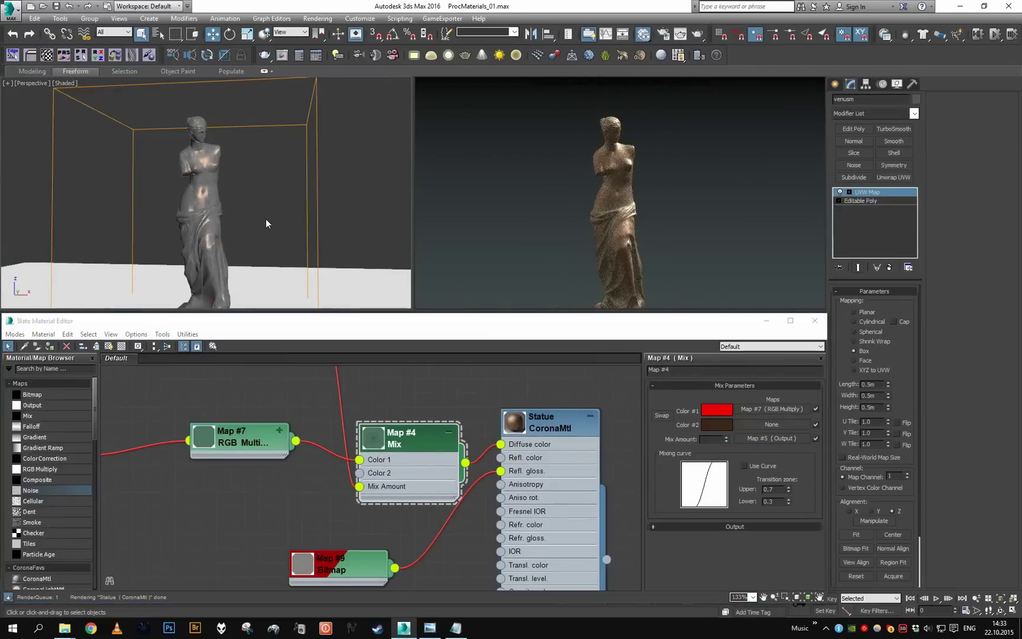
scroll(275, 221, up, 4)
scroll(274, 226, down, 3)
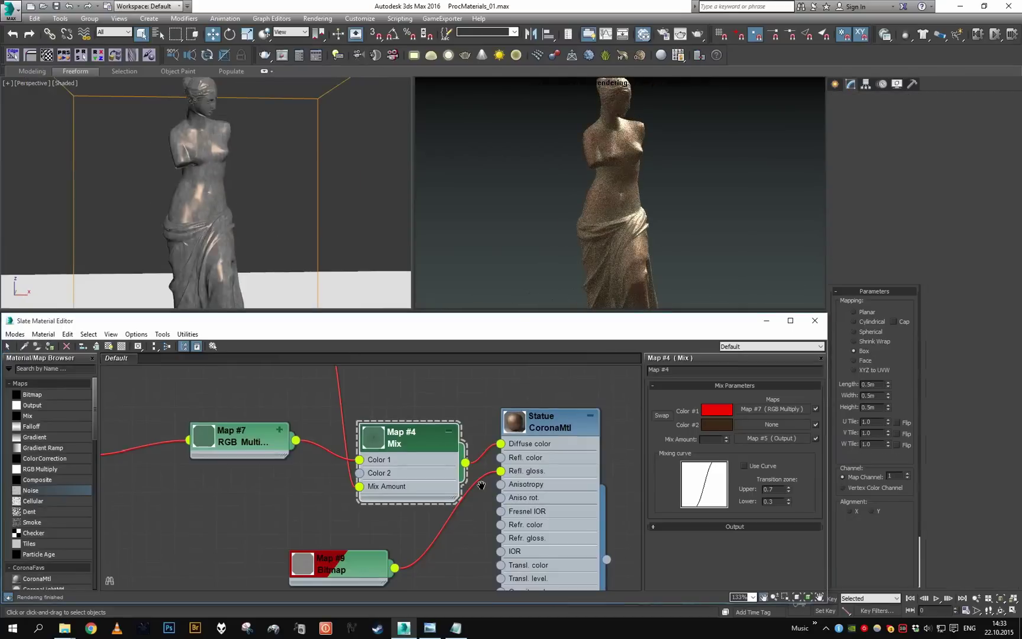
scroll(475, 484, down, 3)
scroll(481, 448, up, 3)
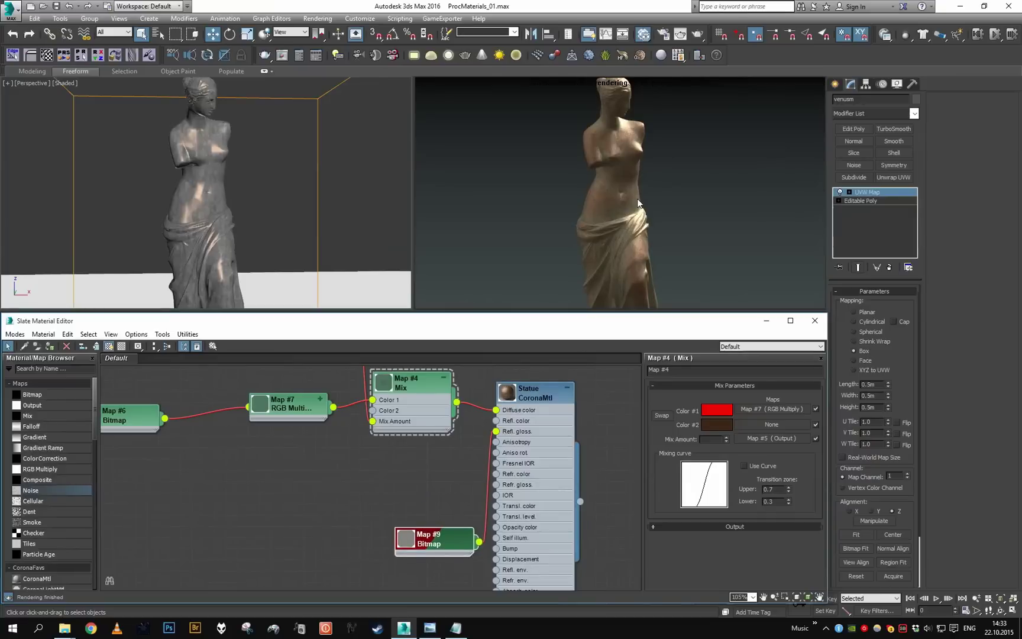
scroll(397, 379, down, 1)
middle_drag(402, 372, 442, 487)
middle_drag(250, 421, 371, 443)
drag(372, 443, 357, 473)
drag(275, 437, 275, 479)
scroll(355, 550, up, 1)
middle_drag(355, 550, 287, 460)
drag(236, 474, 412, 464)
middle_drag(575, 484, 450, 504)
drag(496, 464, 540, 464)
drag(370, 463, 394, 463)
Duplicate the Mix map below the original, connect the copy to the Statue's reflection color and unlink RGB Multiply from the copy.
mouse_move(418, 483)
middle_down()
mouse_move(418, 409)
mouse_move(437, 486)
middle_up()
scroll(443, 478, up, 3)
shift+drag(426, 455, 427, 547)
scroll(403, 445, up, 1)
mouse_move(426, 547)
middle_down()
mouse_move(406, 443)
mouse_move(348, 483)
middle_up()
scroll(348, 482, down, 1)
drag(418, 491, 493, 419)
drag(273, 516, 274, 515)
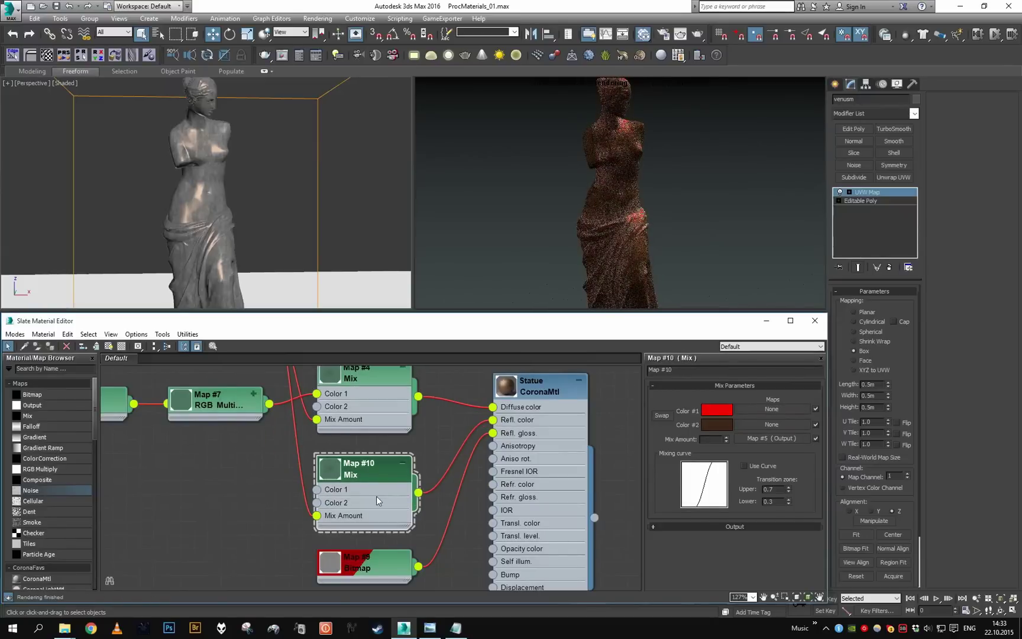
Copy the Statue material's reflection color into the duplicated Mix map's first color, and swap its two colors.
double_click(576, 447)
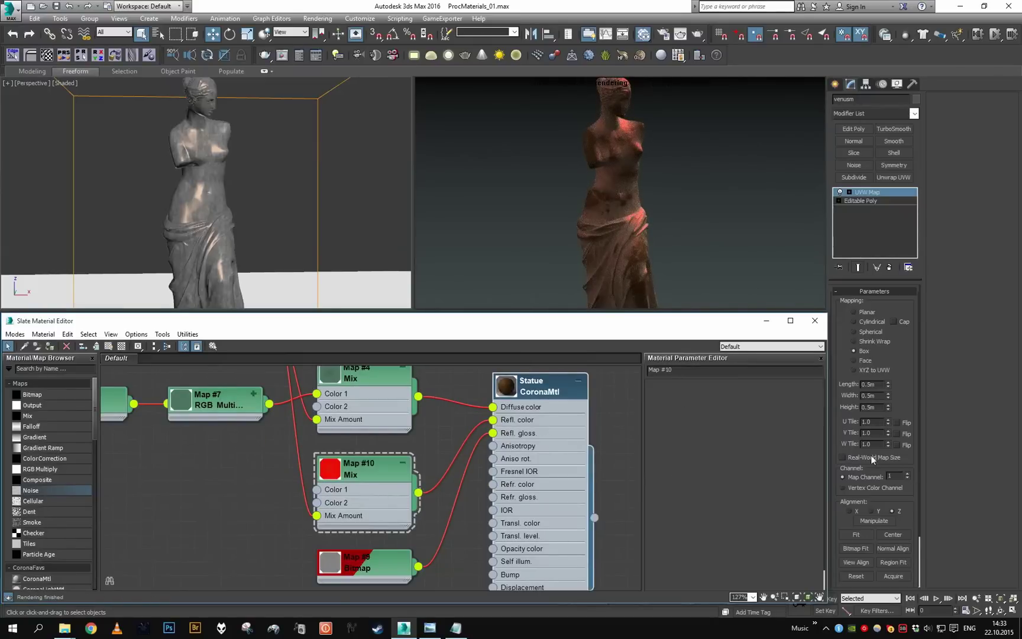
right_click(784, 448)
click(799, 453)
double_click(379, 468)
right_click(712, 411)
click(736, 428)
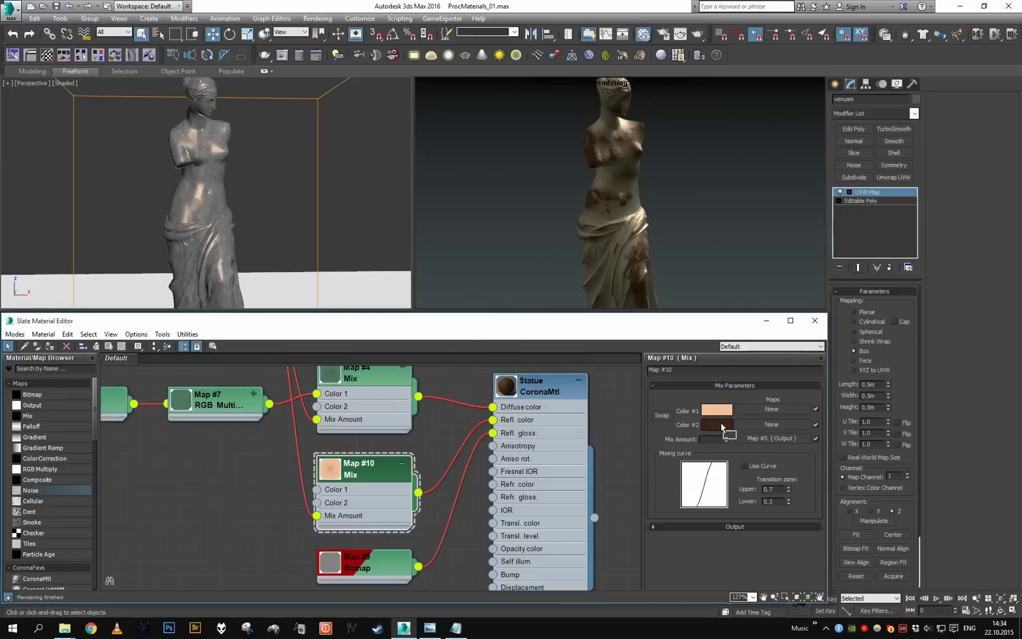
drag(721, 428, 721, 428)
click(369, 466)
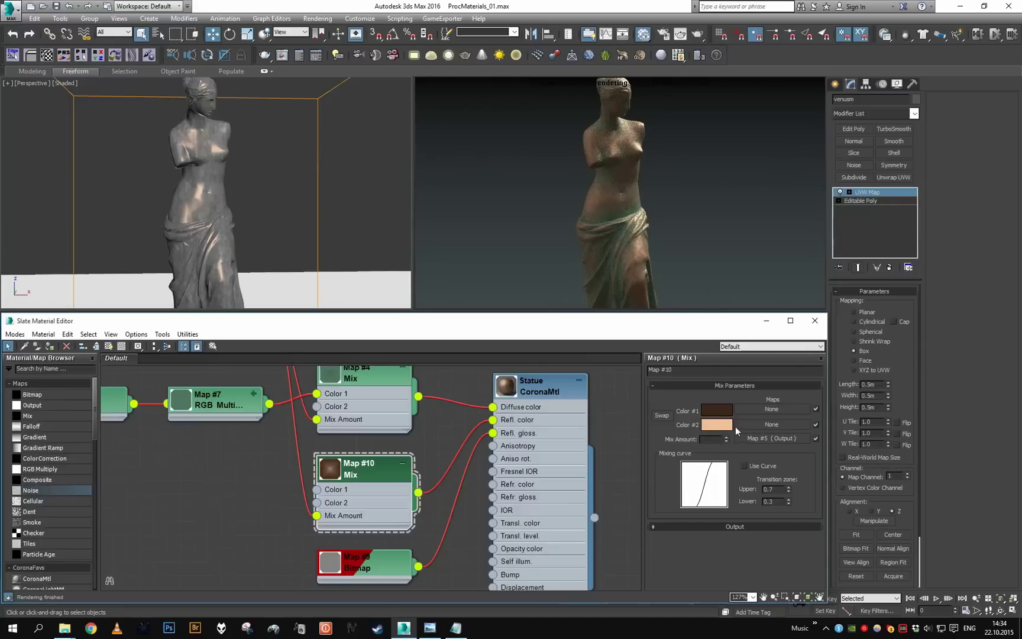
Set the reflection Mix map's first color to a neutral gray with value 64.
click(704, 410)
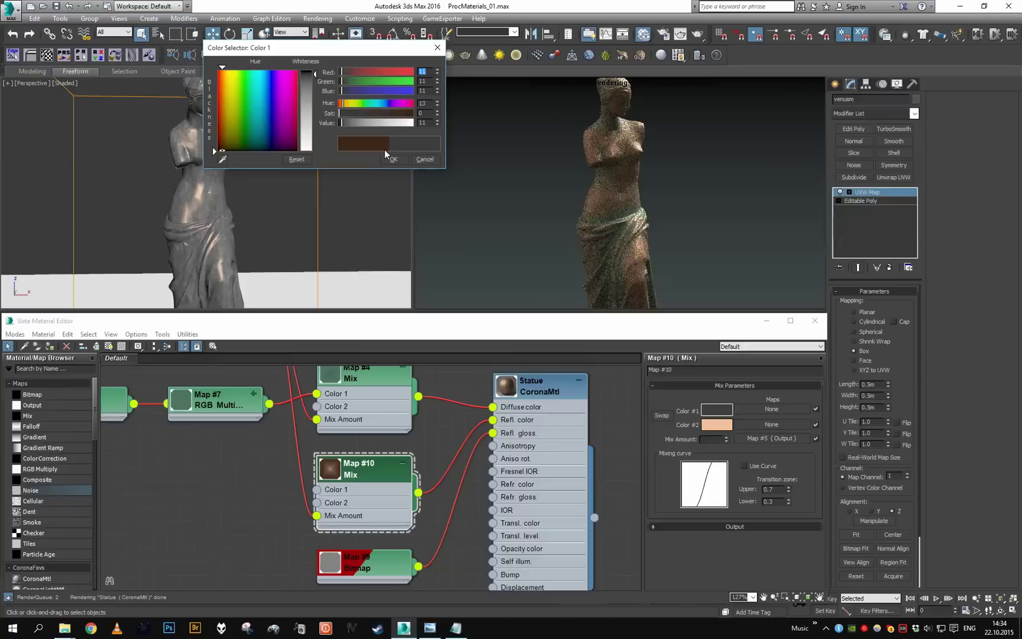
mouse_move(383, 124)
mouse_down()
mouse_move(413, 123)
mouse_move(365, 123)
mouse_up()
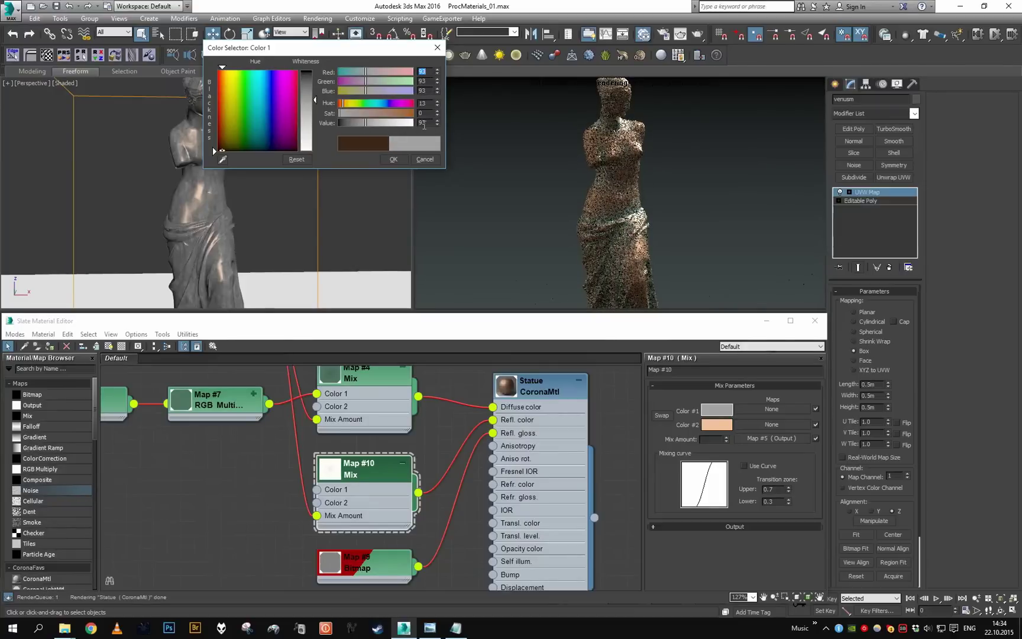
double_click(423, 122)
text(128)
key(Return)
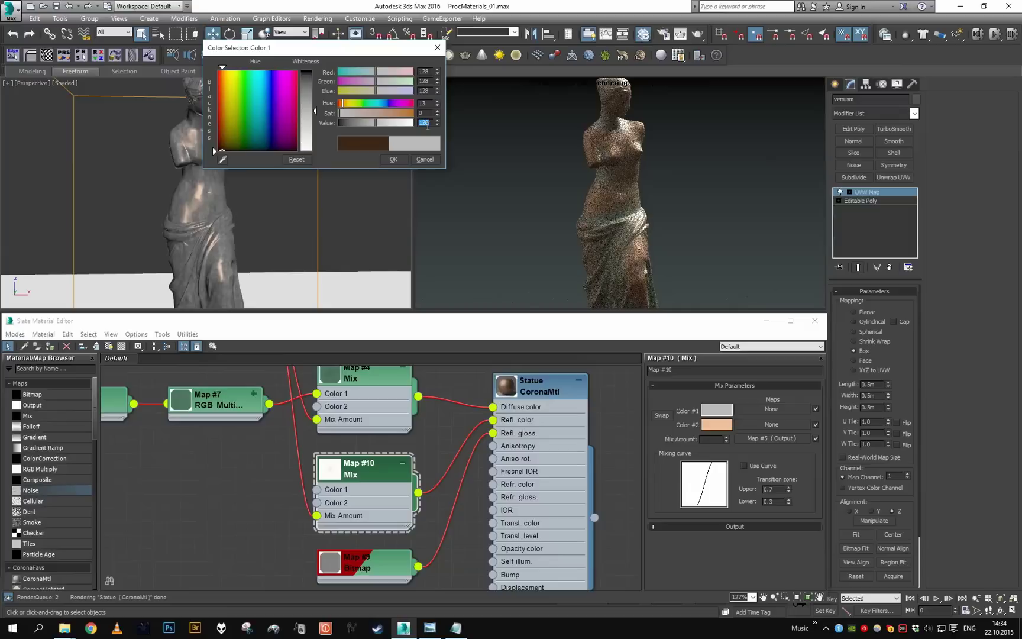
text(64)
key(Return)
click(425, 159)
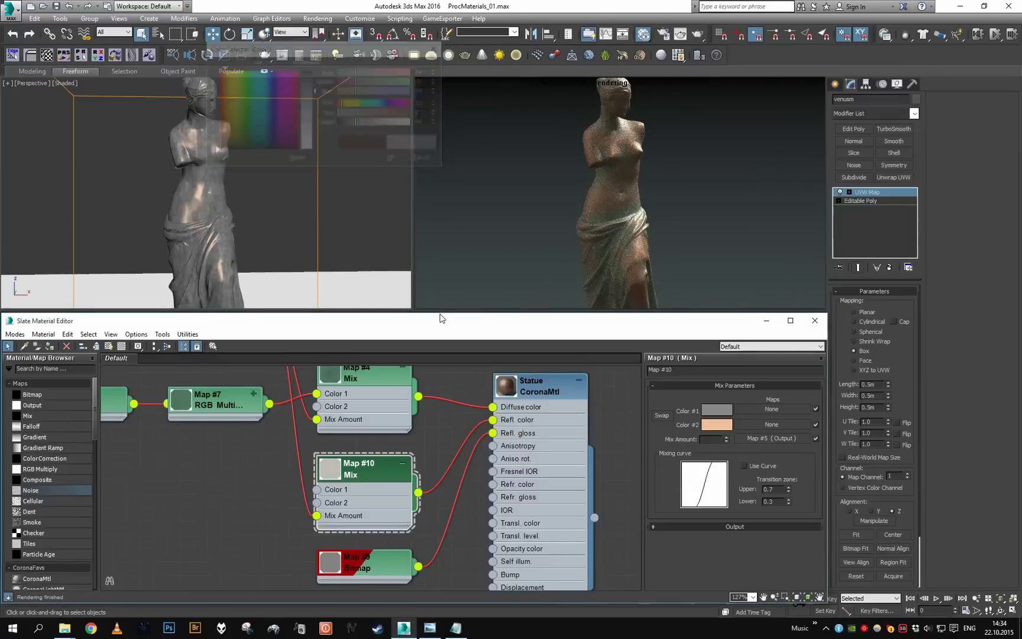
Move the glossiness bitmap node aside and duplicate the reflection Mix map below the original.
scroll(424, 453, down, 4)
drag(410, 524, 311, 540)
scroll(412, 527, up, 1)
middle_drag(445, 507, 470, 544)
scroll(470, 543, down, 2)
scroll(427, 488, up, 2)
middle_drag(427, 487, 434, 399)
scroll(434, 399, up, 1)
shift+drag(466, 433, 477, 500)
scroll(476, 510, up, 2)
mouse_move(473, 508)
middle_down()
mouse_move(443, 480)
mouse_move(434, 527)
middle_up()
scroll(442, 479, down, 1)
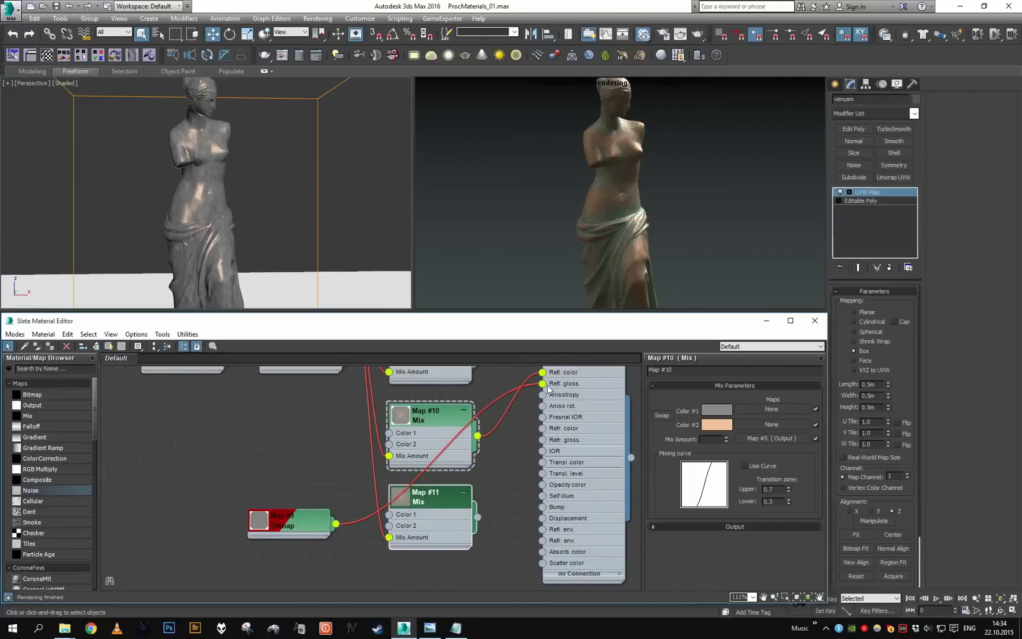
Disconnect the glossiness bitmap from the Statue's reflection glossiness and link it to the new Mix map's Color 2 input.
drag(547, 387, 343, 586)
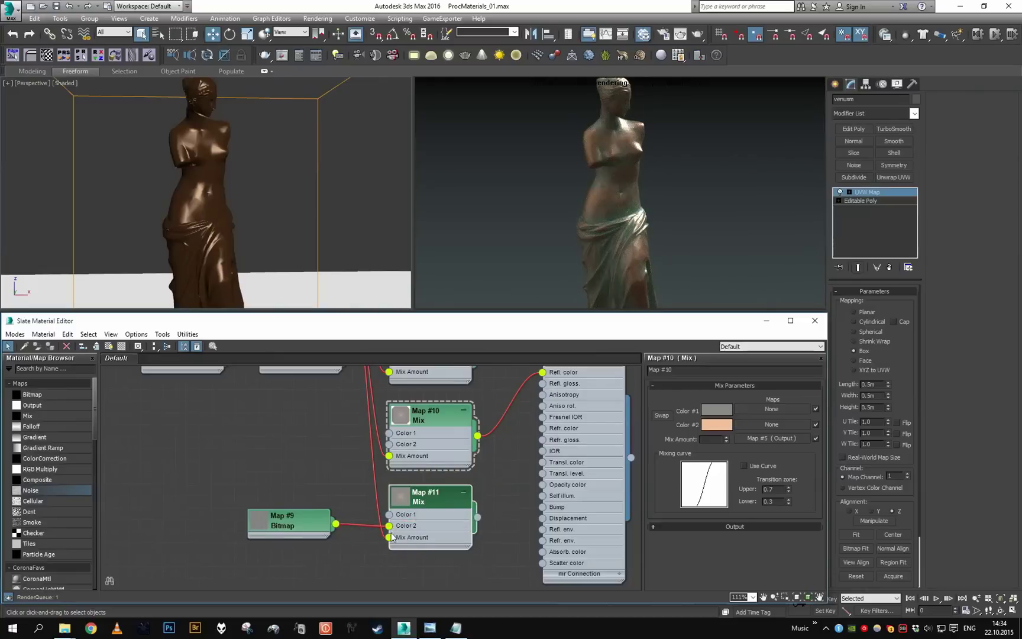
drag(310, 528, 323, 539)
scroll(362, 529, up, 3)
double_click(441, 522)
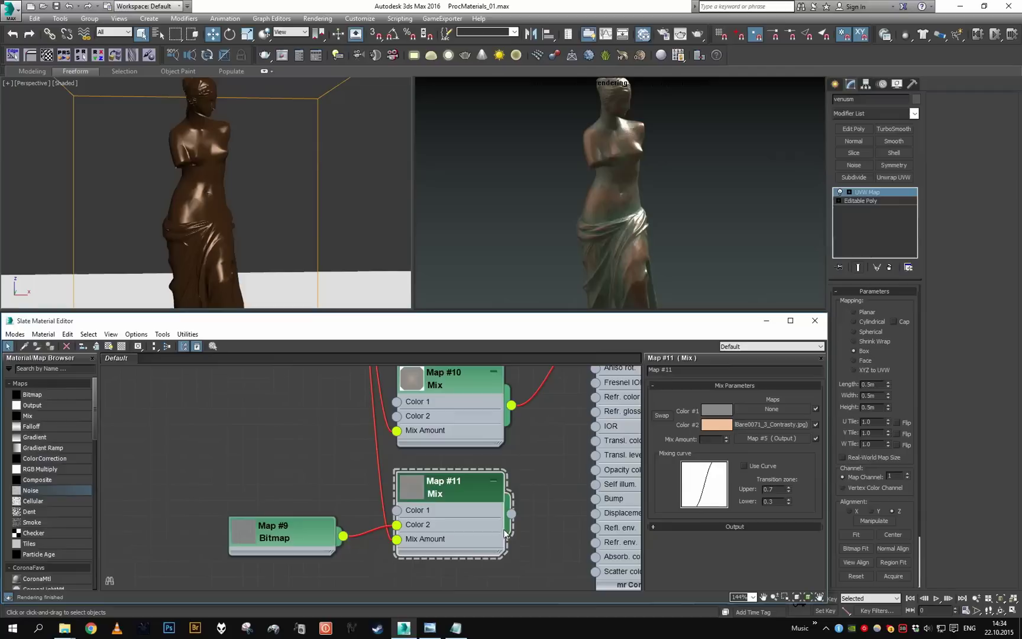
Add an Output map fed by the glossiness bitmap and set its RGB level to 0.6.
drag(250, 539, 83, 538)
drag(174, 535, 251, 457)
mouse_move(260, 460)
click(354, 474)
double_click(269, 479)
click(294, 448)
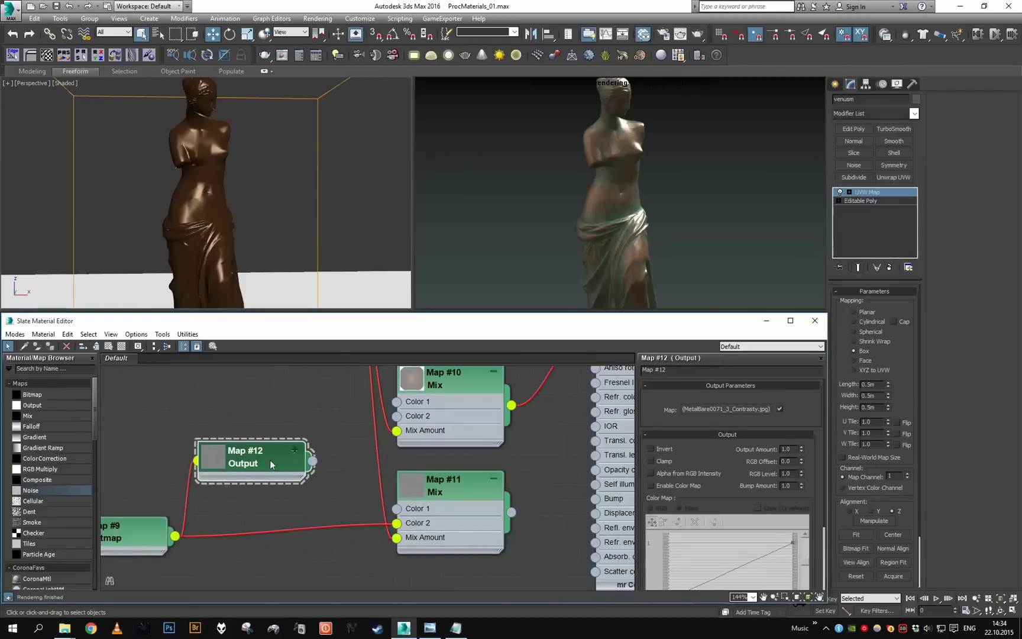
drag(269, 460, 285, 462)
double_click(237, 459)
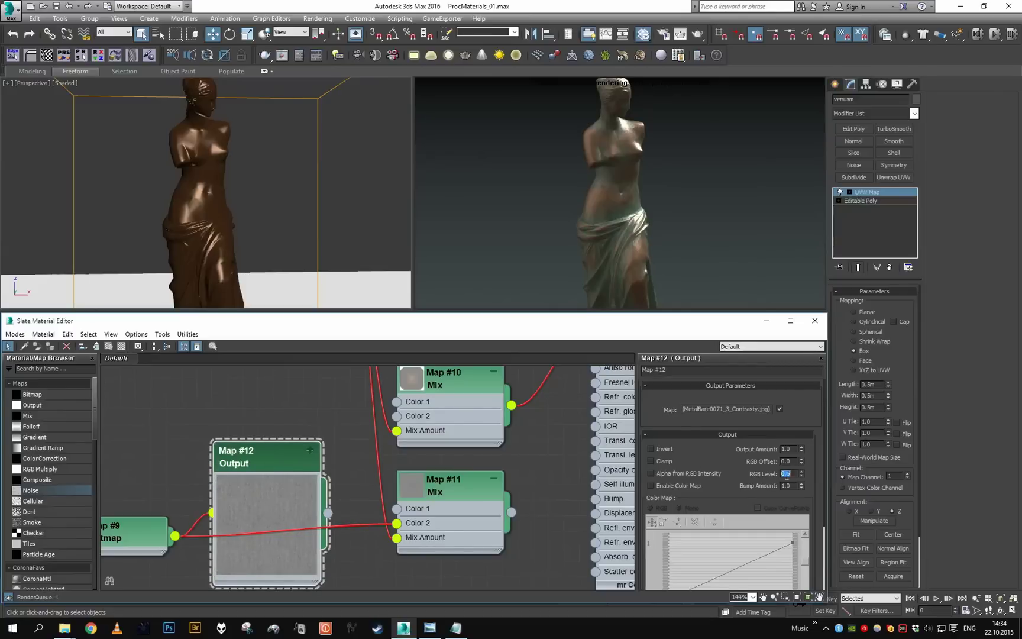
double_click(303, 500)
Connect the new Output map to the glossiness Mix map's Color 1 input and that Mix map to the Statue's reflection glossiness.
drag(328, 462, 402, 515)
middle_drag(485, 521, 389, 568)
scroll(408, 553, down, 1)
scroll(408, 553, up, 1)
drag(388, 566, 473, 400)
middle_drag(135, 520, 290, 498)
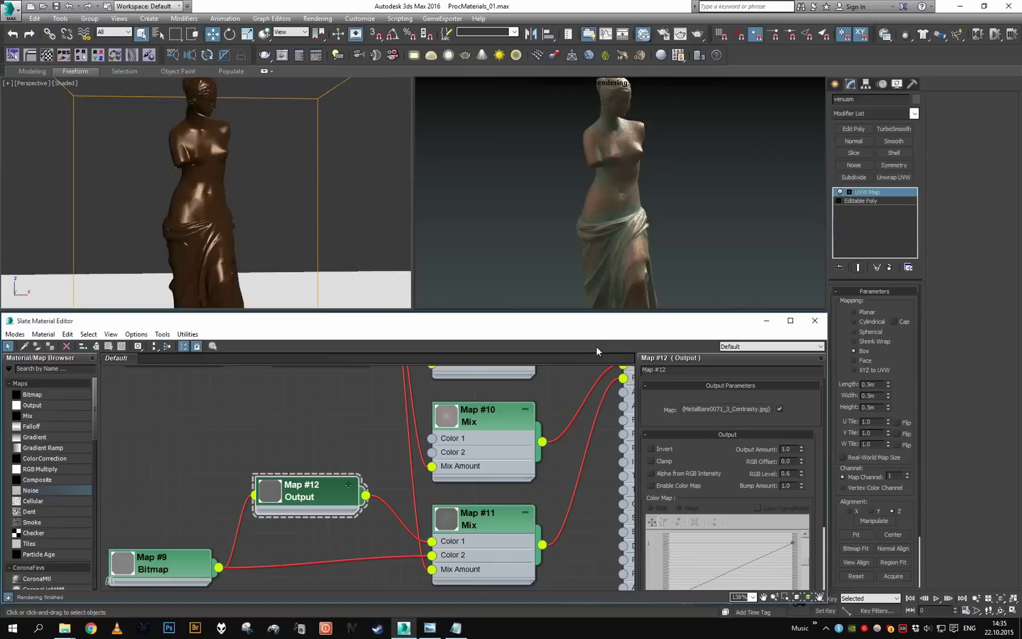
Examine the patina and glossiness on the statue's drapery folds up close.
scroll(282, 229, up, 10)
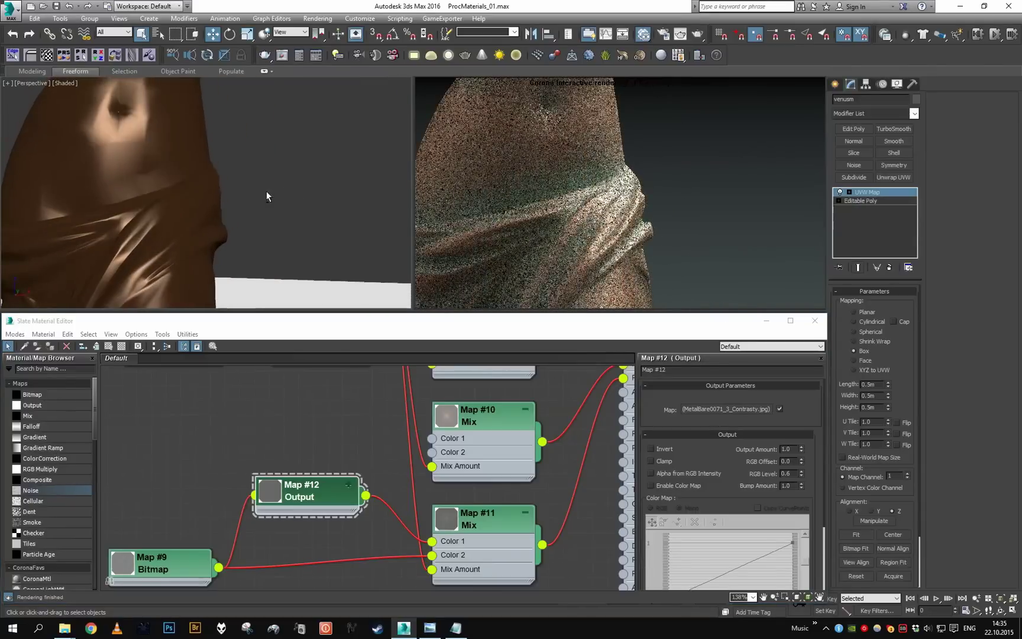
mouse_move(266, 191)
middle_down()
mouse_move(280, 166)
mouse_move(279, 176)
middle_up()
scroll(280, 175, up, 3)
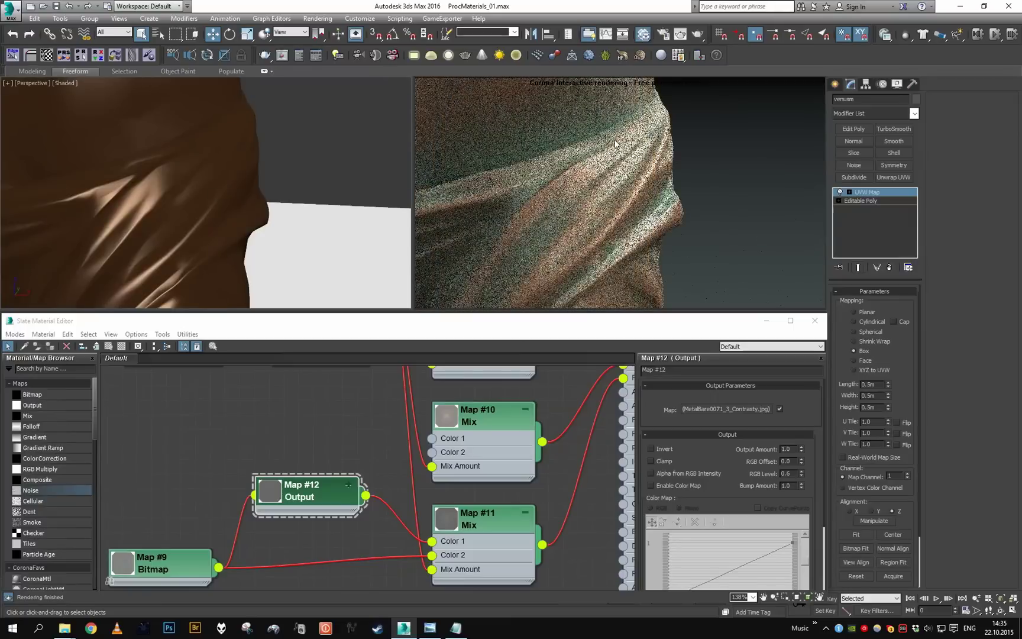
Set the RGB level of the glossiness Output map to 0.4.
click(793, 476)
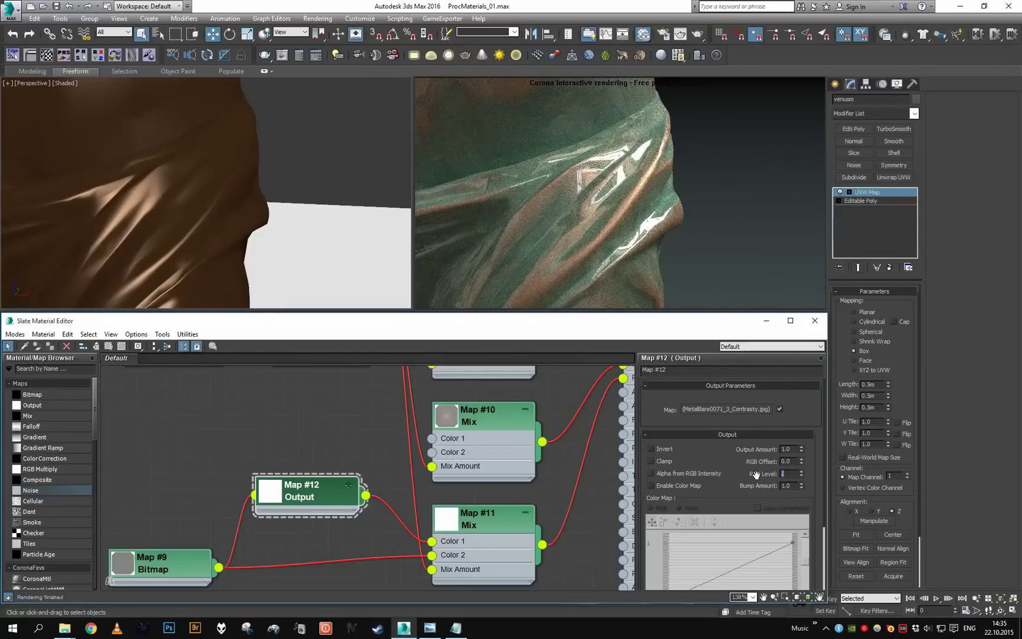
text(0)
key(Return)
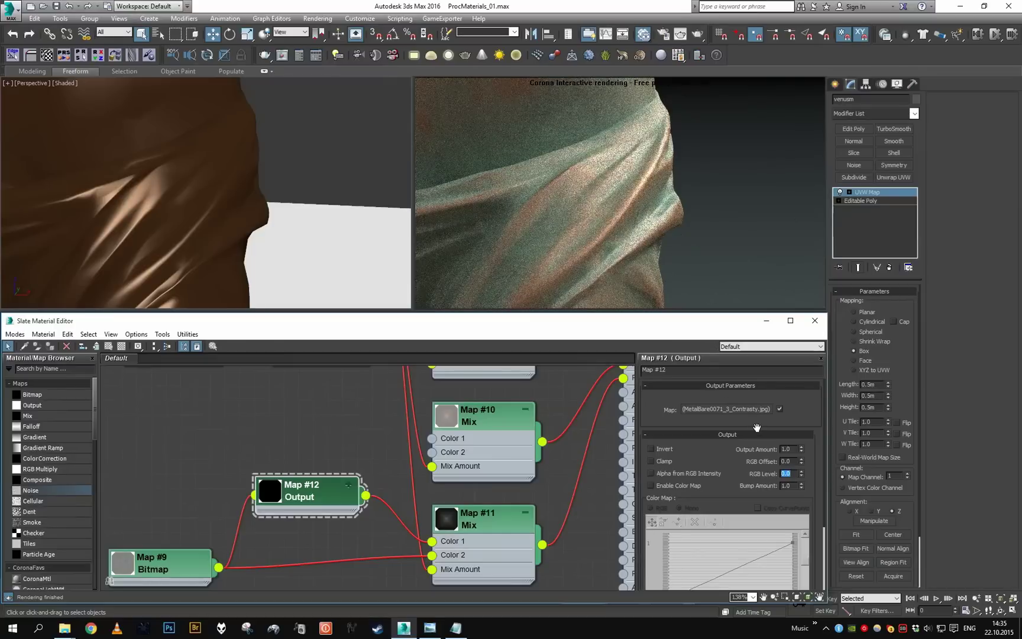
key(Return)
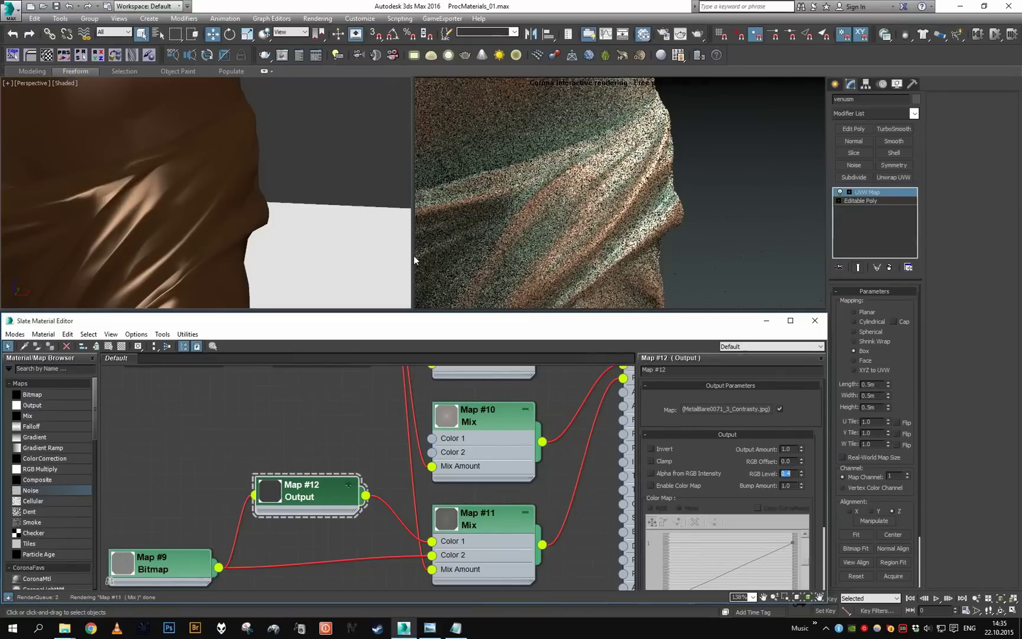
scroll(355, 225, down, 10)
scroll(304, 171, up, 3)
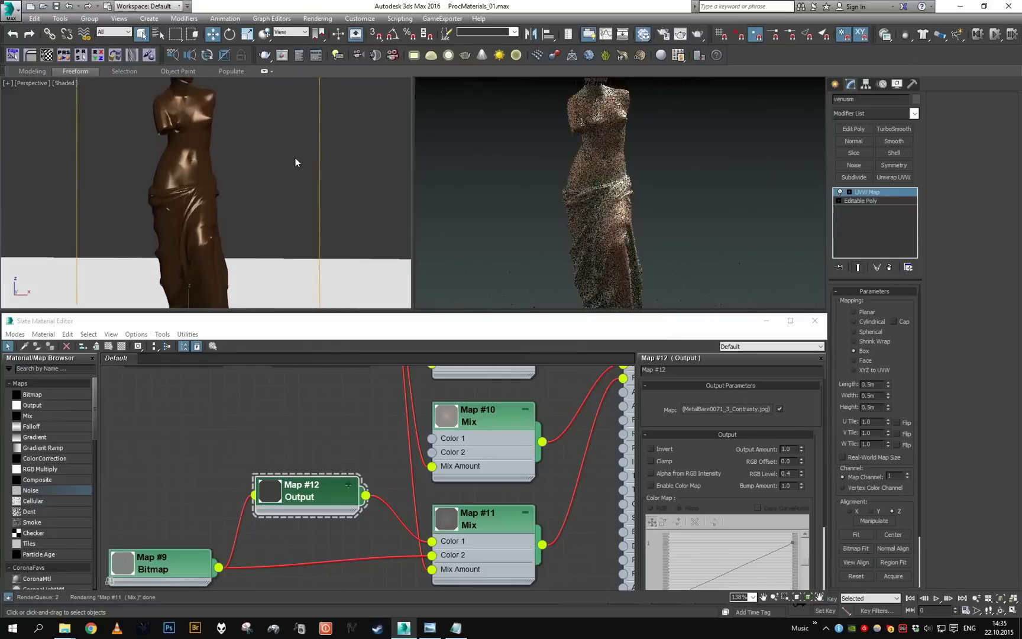
scroll(294, 157, down, 4)
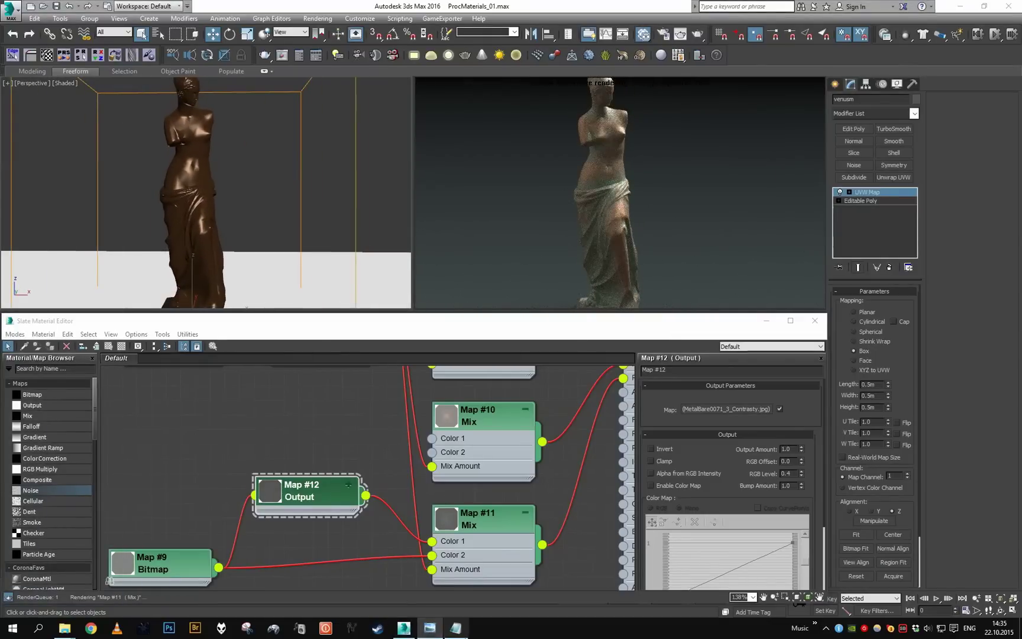
Open the desktop image Reference.jpg, compare its bronze figure with the rendered statue, and return to 3ds Max.
click(454, 630)
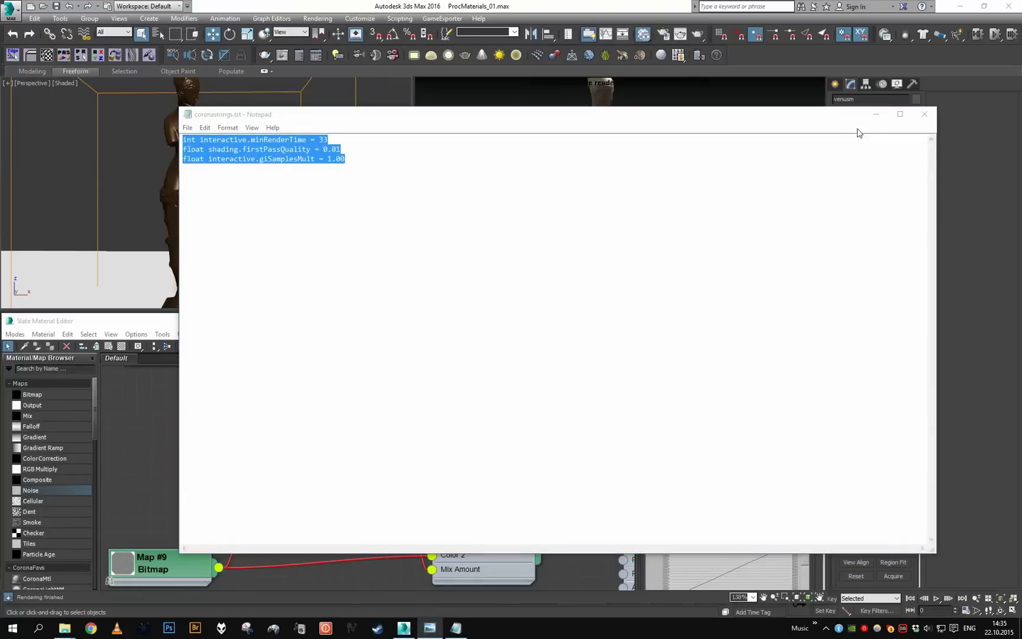
click(876, 113)
key(super+d)
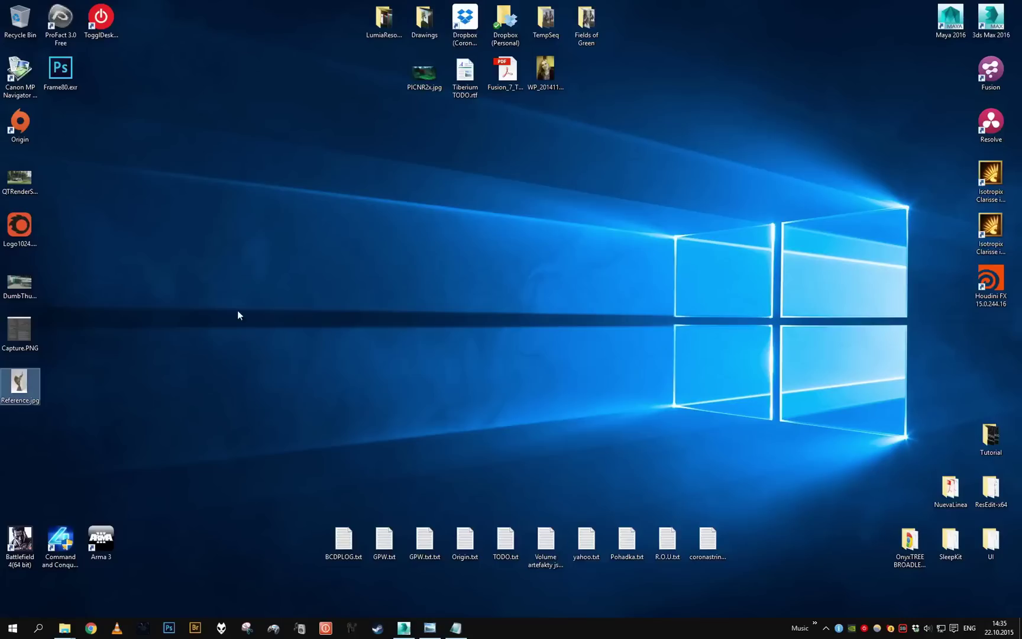
double_click(20, 383)
click(406, 630)
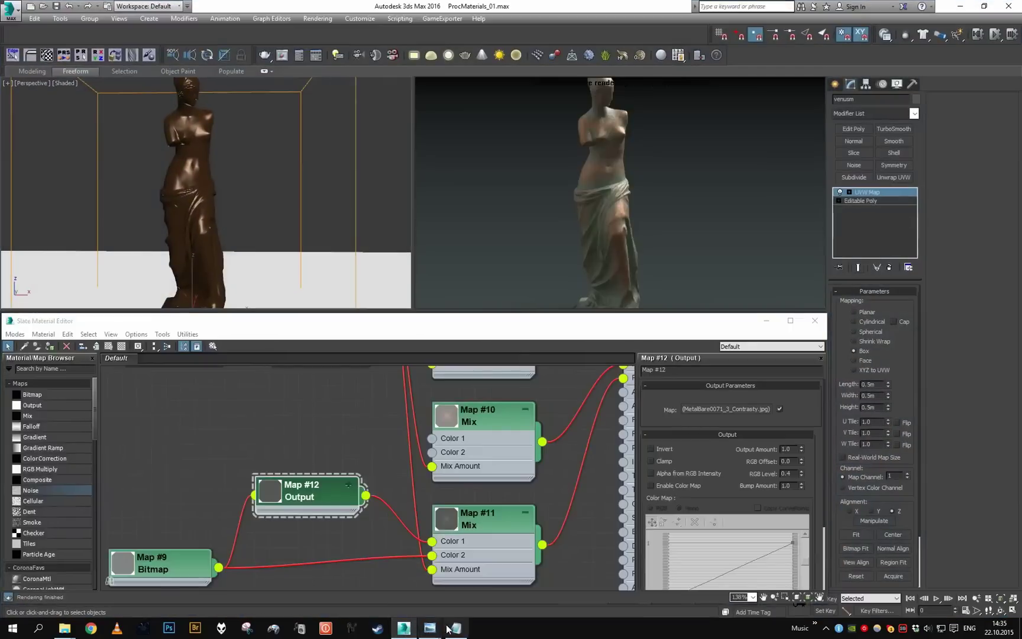
mouse_move(429, 628)
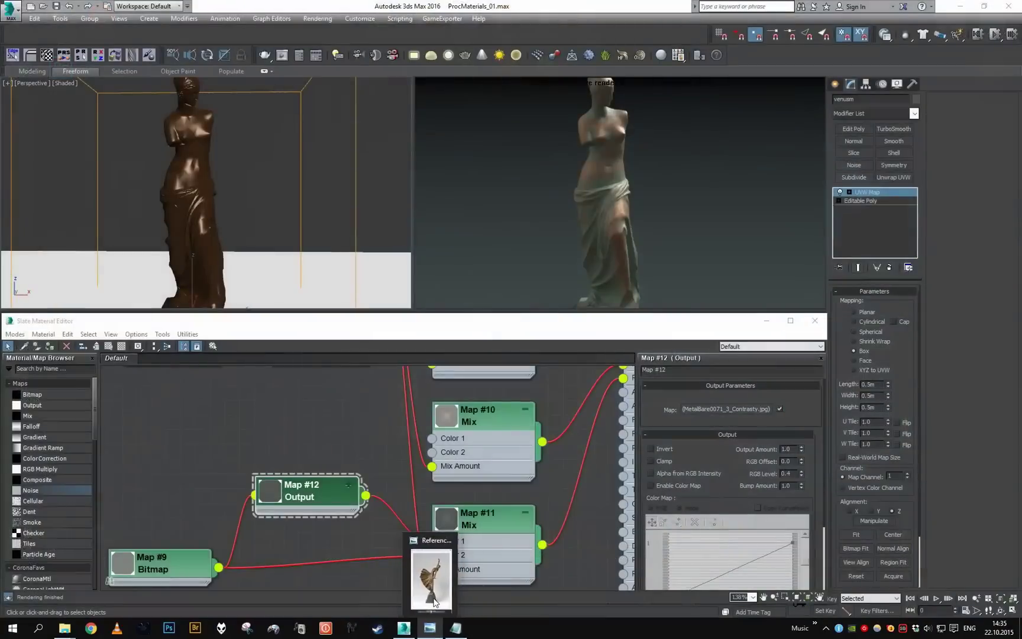
click(432, 597)
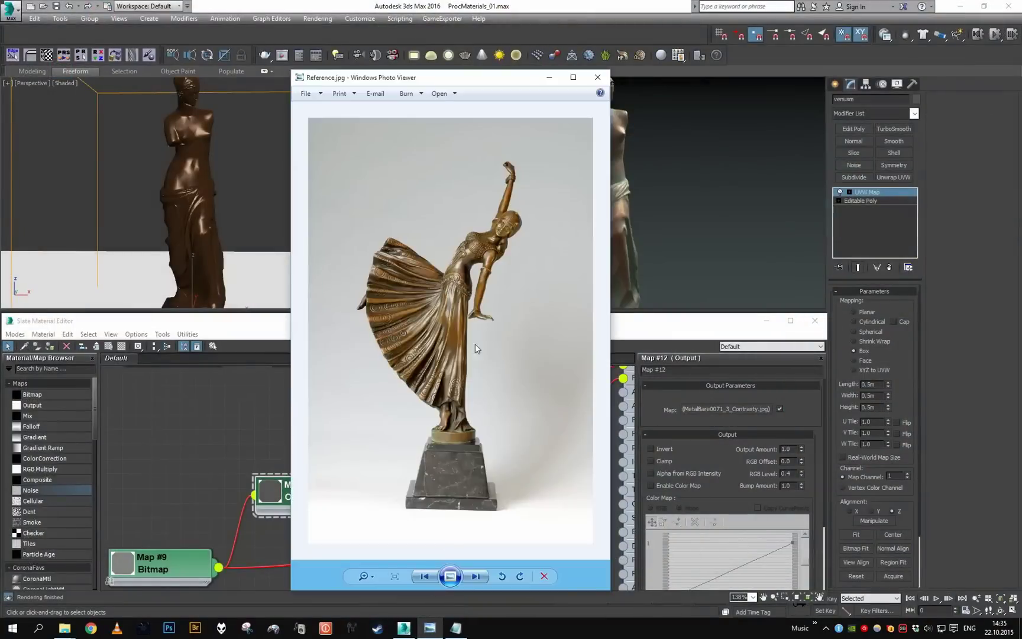
drag(486, 85, 268, 75)
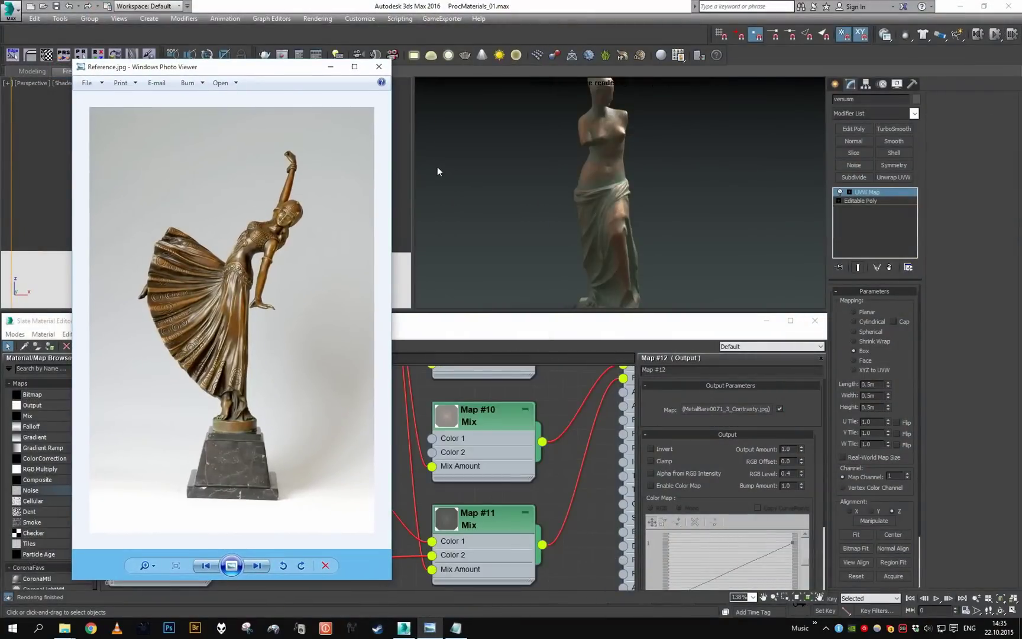
click(331, 72)
Set the RGB level of the MetalBare0071_3_Contrasty.jpg glossiness bitmap to 0.8.
scroll(386, 514, down, 2)
double_click(207, 519)
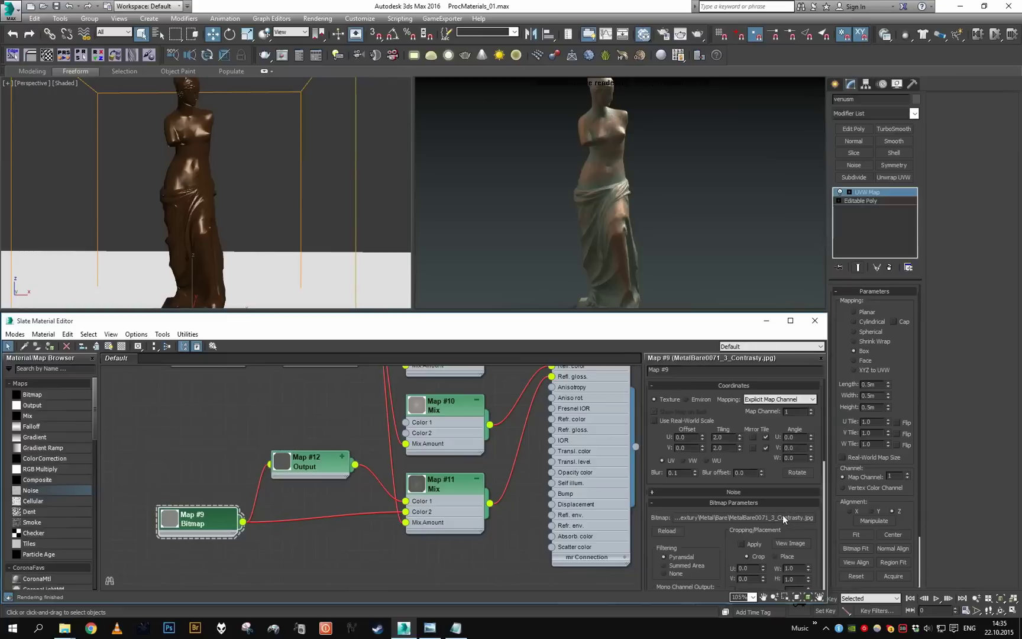
scroll(768, 515, down, 5)
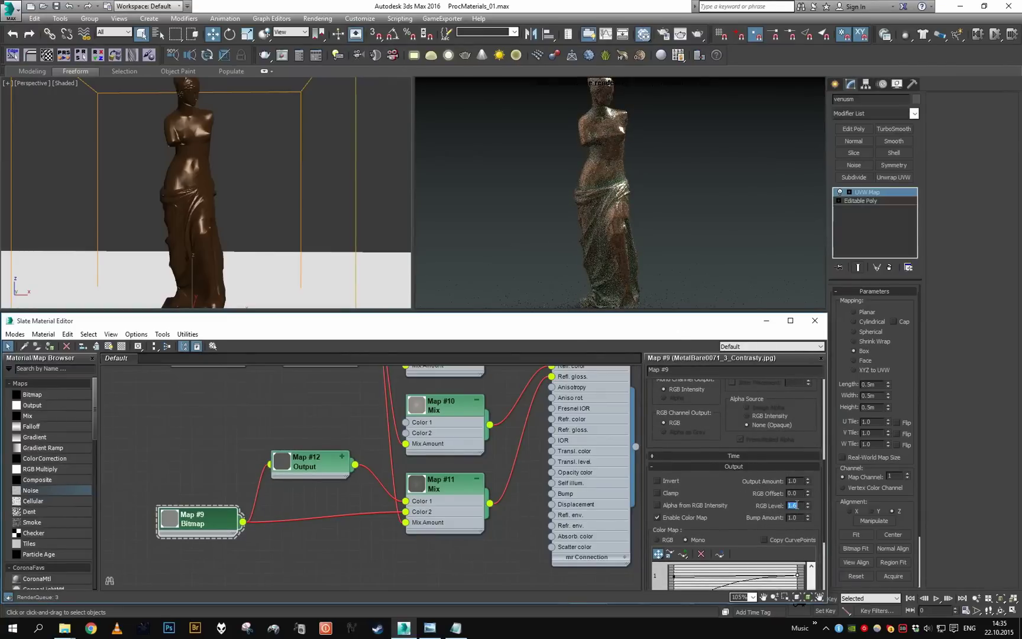
text(.)
drag(790, 507, 769, 505)
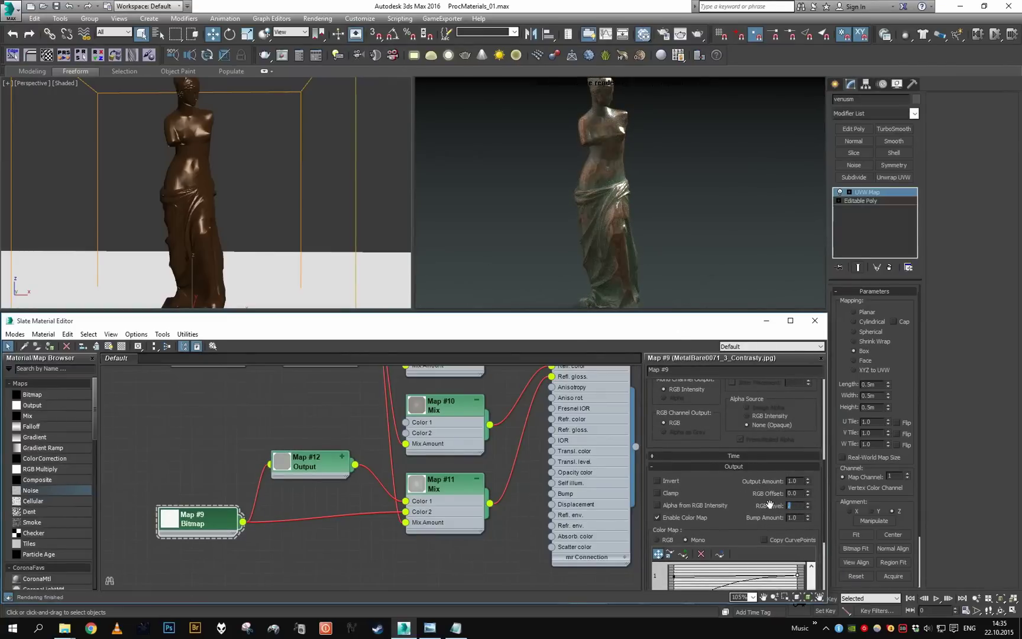
text(.8)
key(Return)
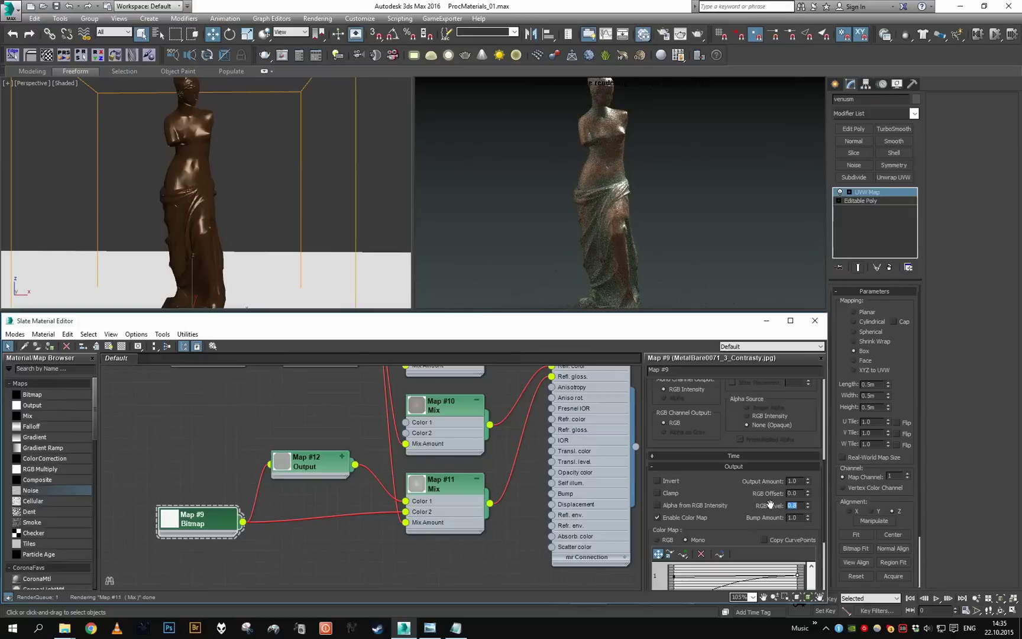
Reshape the color map curve of the ambient-occlusion Output map slightly with the end point's Bezier handle.
middle_drag(331, 396, 367, 532)
scroll(308, 467, down, 1)
scroll(299, 449, up, 1)
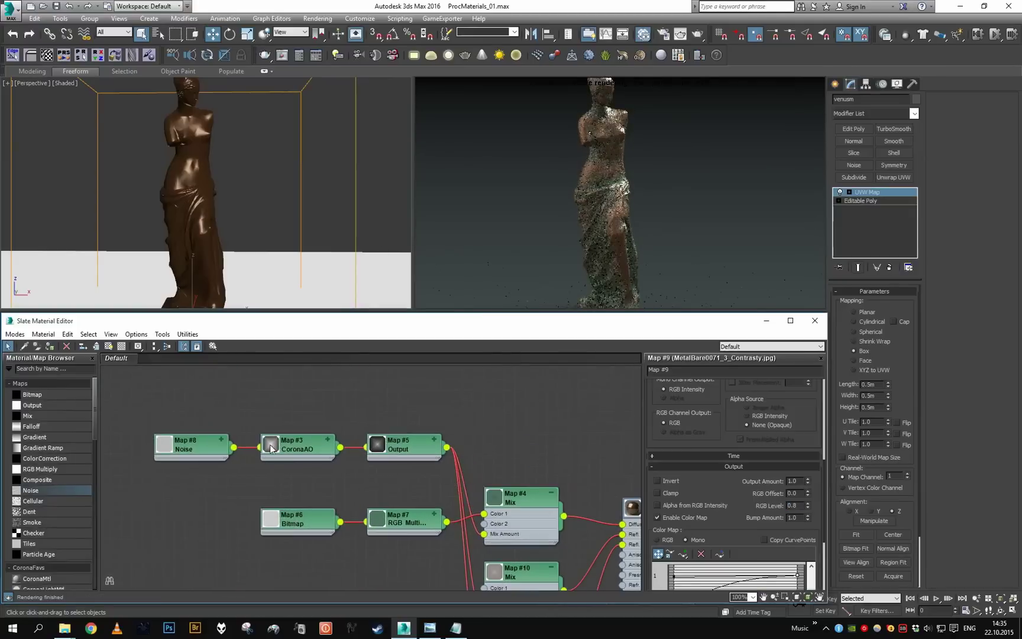
double_click(413, 453)
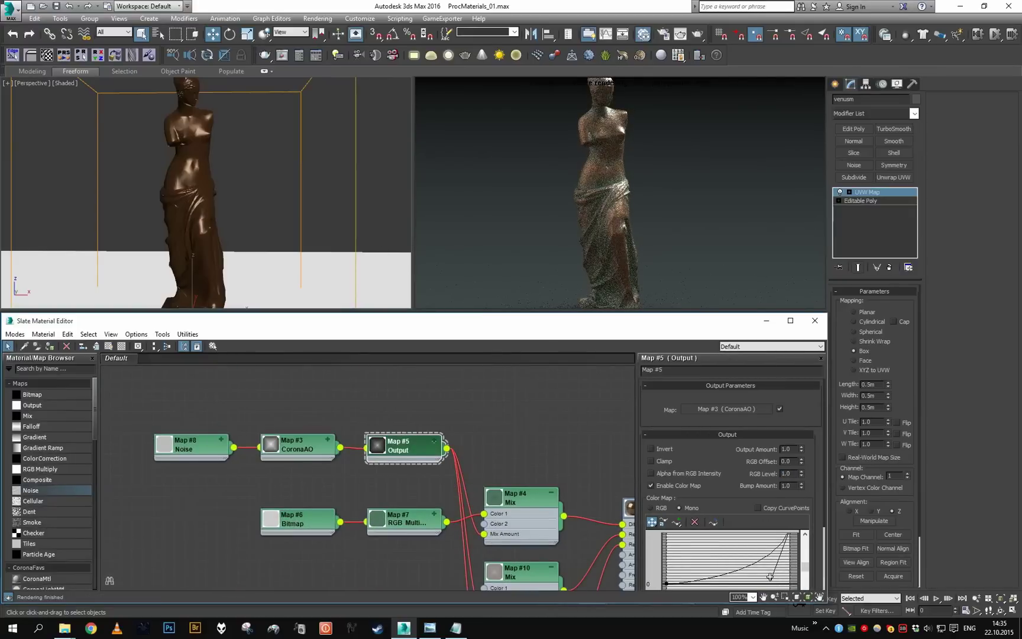
drag(770, 577, 763, 571)
Set the max distance of the CoronaAO map to 0.05 m.
double_click(299, 444)
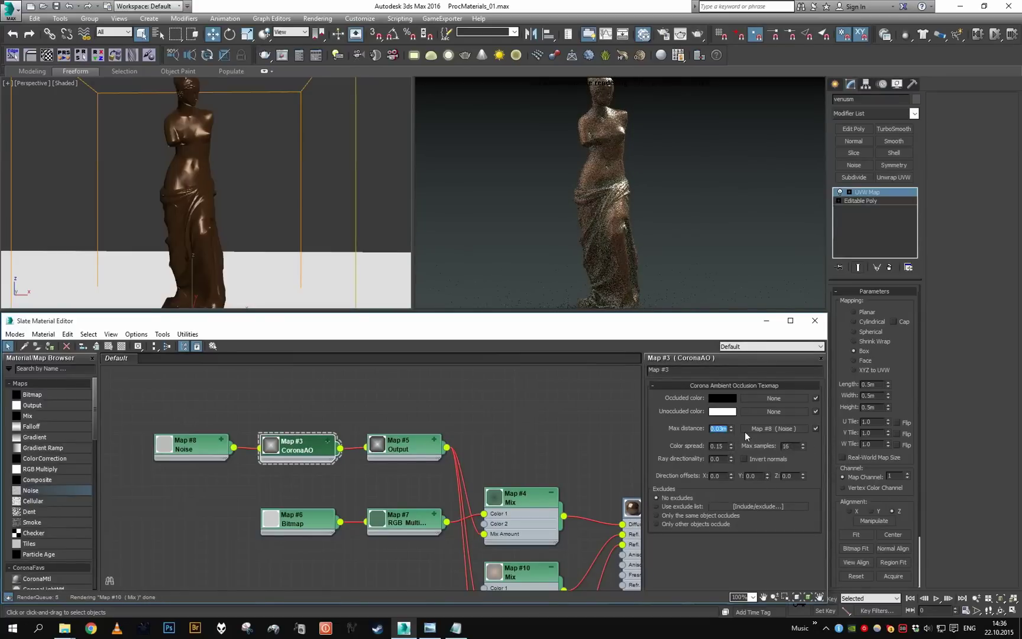
click(724, 429)
key(BackSpace)
text(5)
key(Return)
Examine the patina coverage on the whole statue and compare it with the bronze reference image.
middle_click(271, 186)
alt+middle_drag(271, 186, 281, 224)
scroll(280, 181, down, 1)
scroll(268, 189, up, 4)
scroll(290, 225, down, 3)
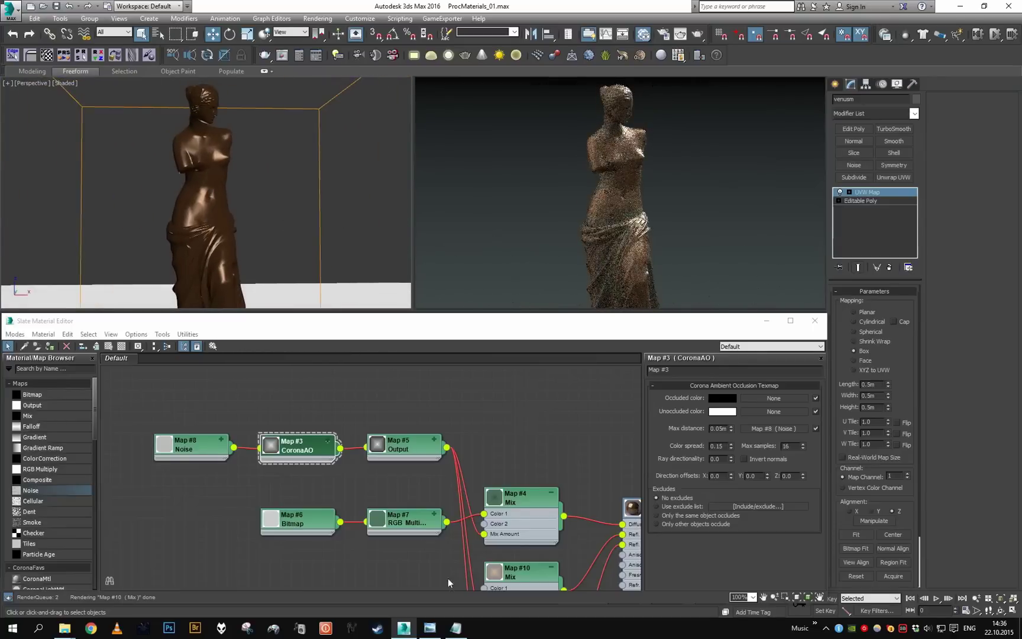
click(430, 627)
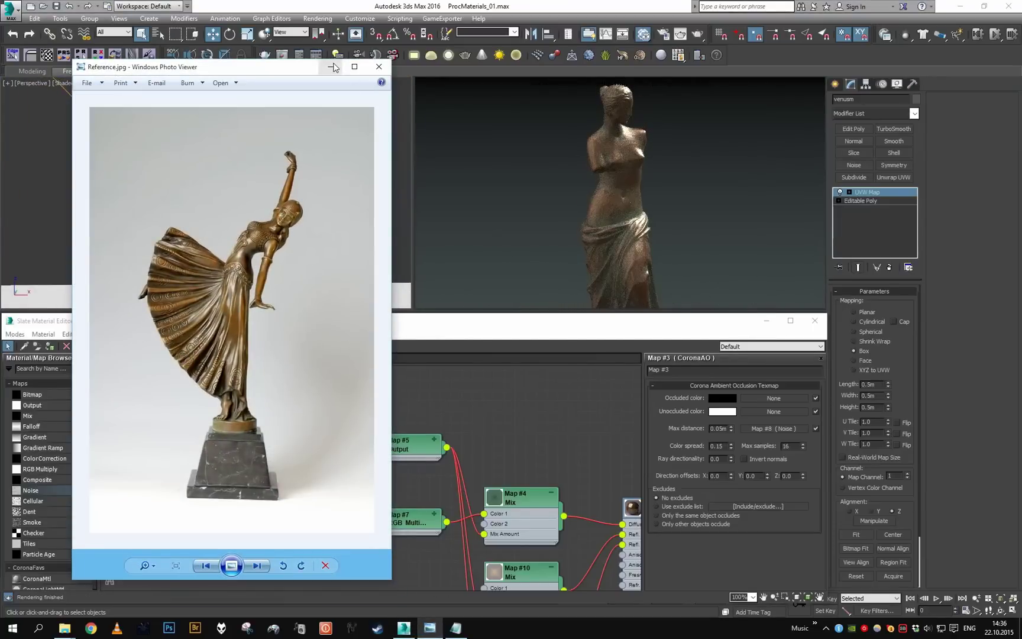
click(398, 179)
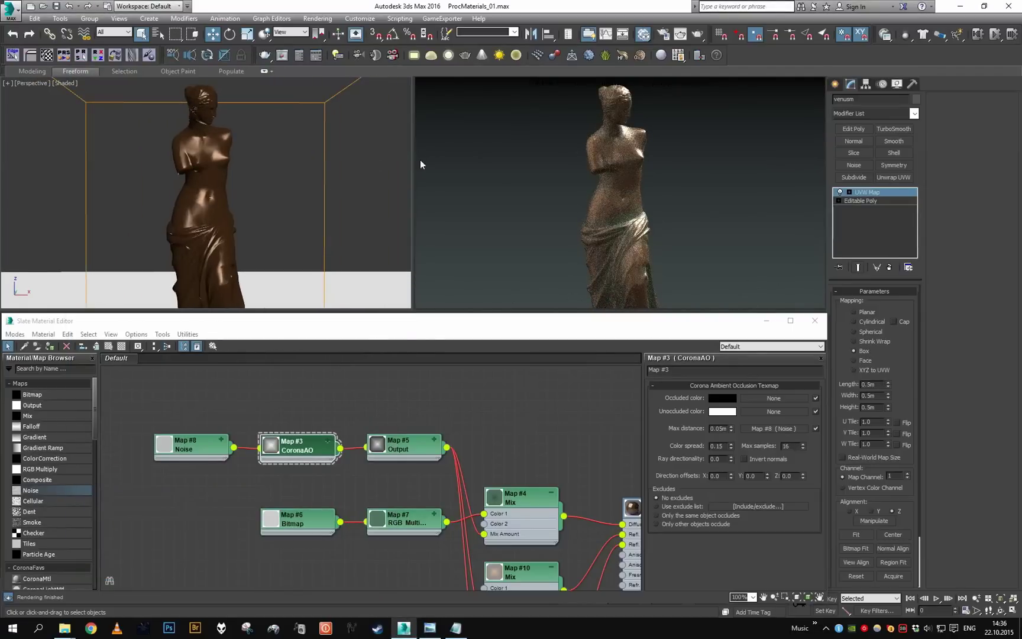
Bring the environment map D_int_day_stairs_windowlight.exr into the material editor and set its U offset to 0.84.
key(8)
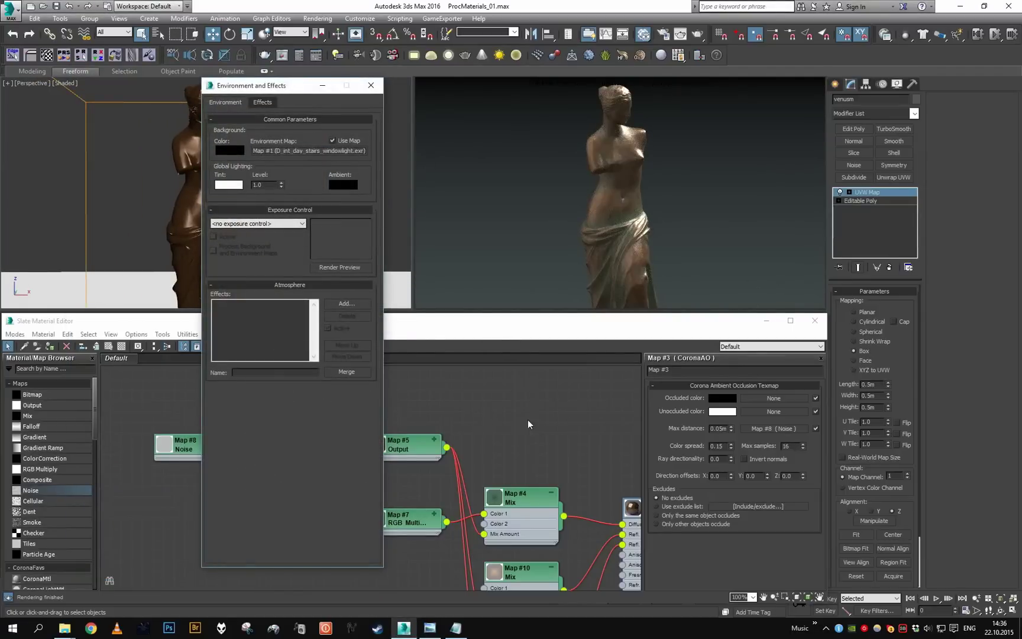
click(405, 493)
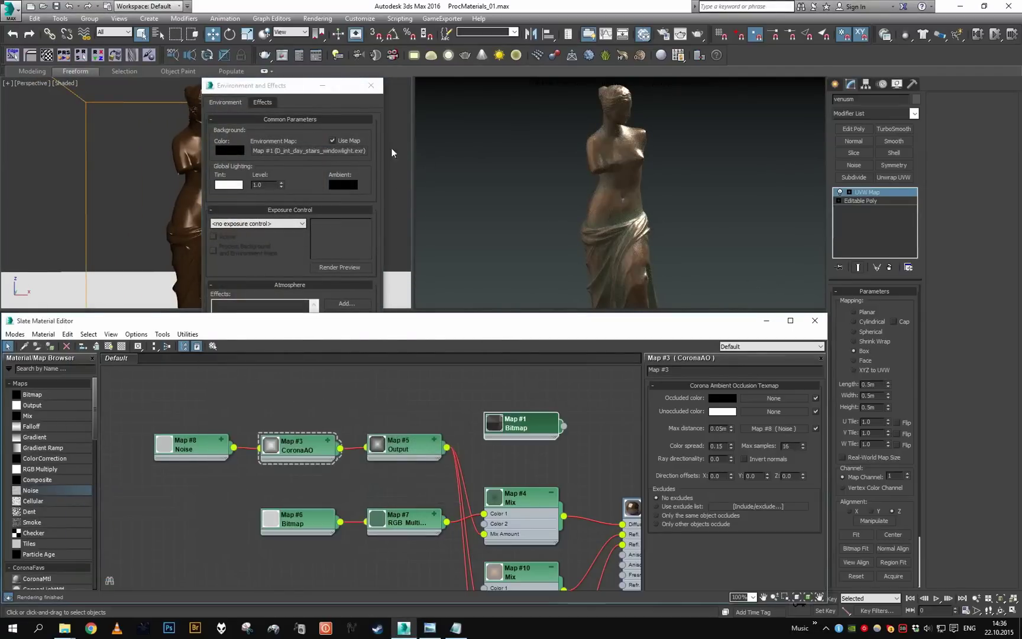
double_click(525, 436)
drag(705, 436, 697, 391)
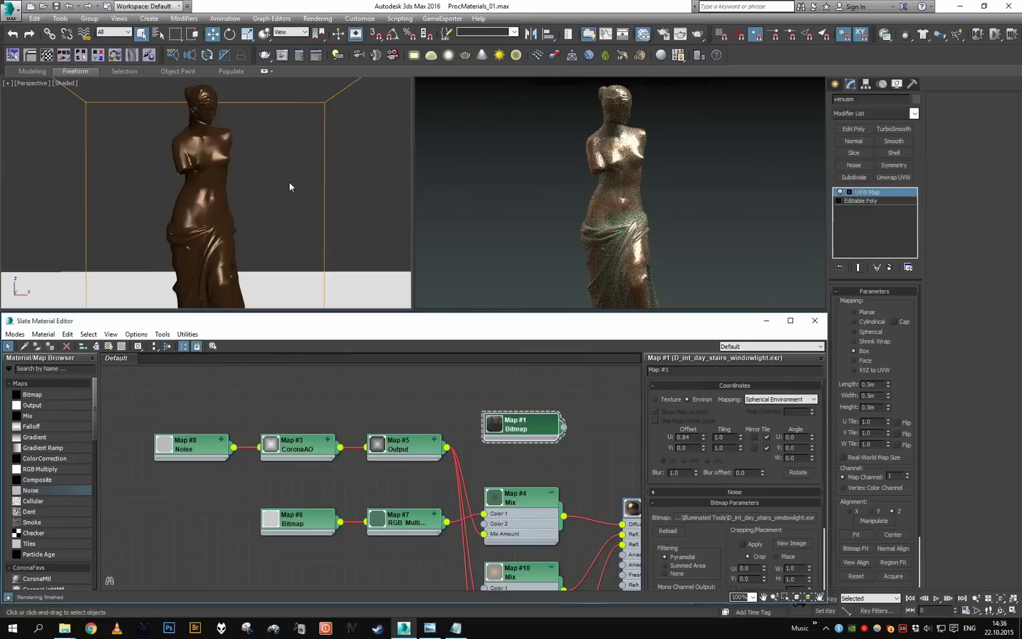
alt+middle_drag(289, 182, 305, 193)
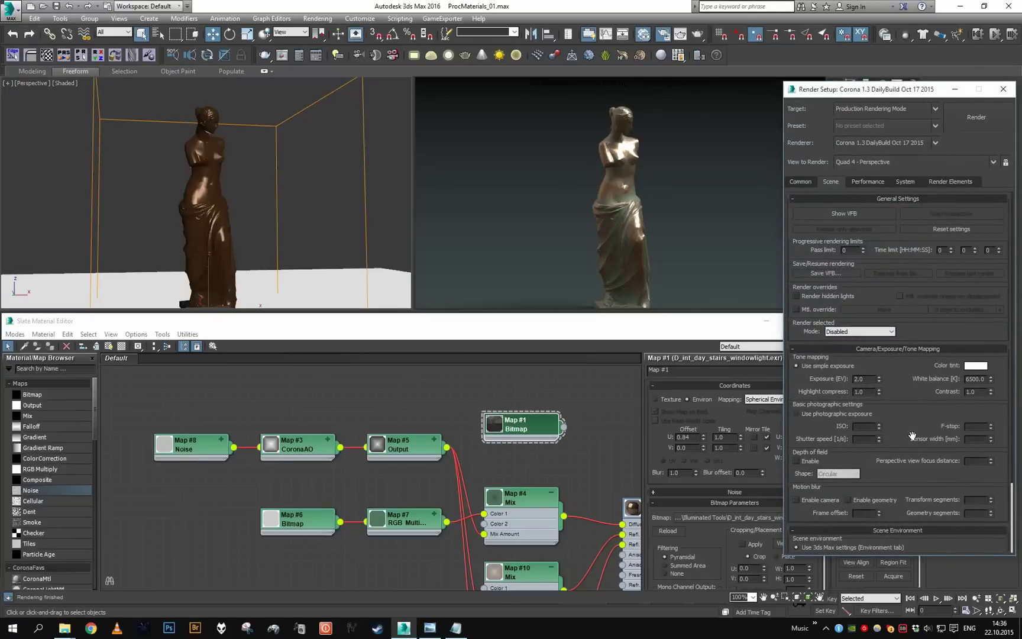
Set Corona's tone mapping to exposure 3.0, highlight compress 3.0 and contrast 4.0.
key(Return)
double_click(861, 378)
text(1)
key(Return)
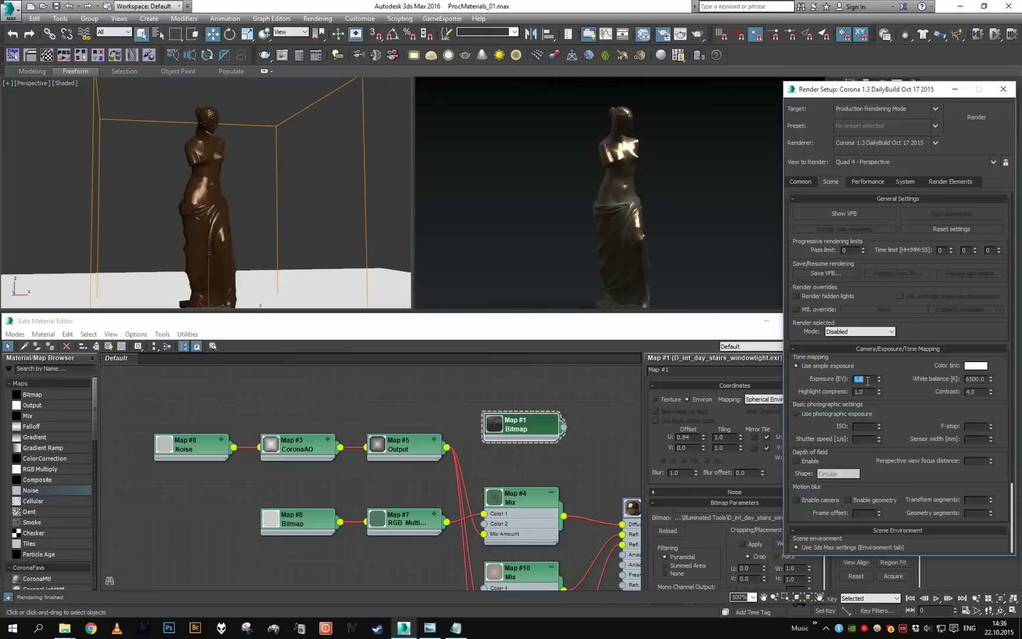
double_click(863, 392)
text(2)
key(Return)
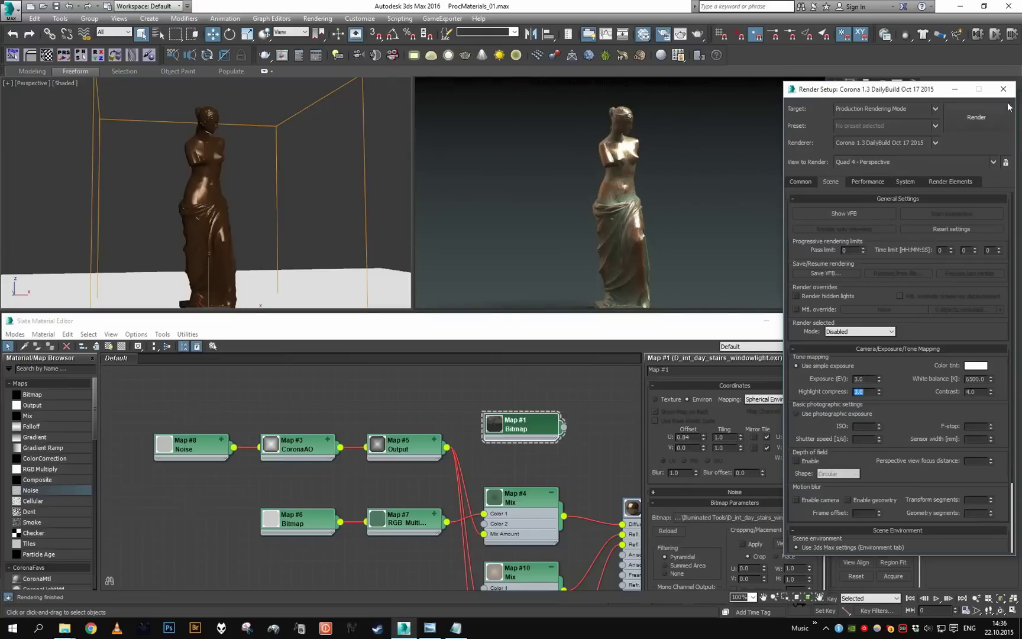
click(1003, 90)
Set the RGB level of the MetalBare0071_3_Contrasty.jpg glossiness bitmap to 0.7.
scroll(507, 444, down, 3)
middle_drag(581, 491, 497, 370)
scroll(269, 536, up, 3)
middle_drag(269, 536, 264, 486)
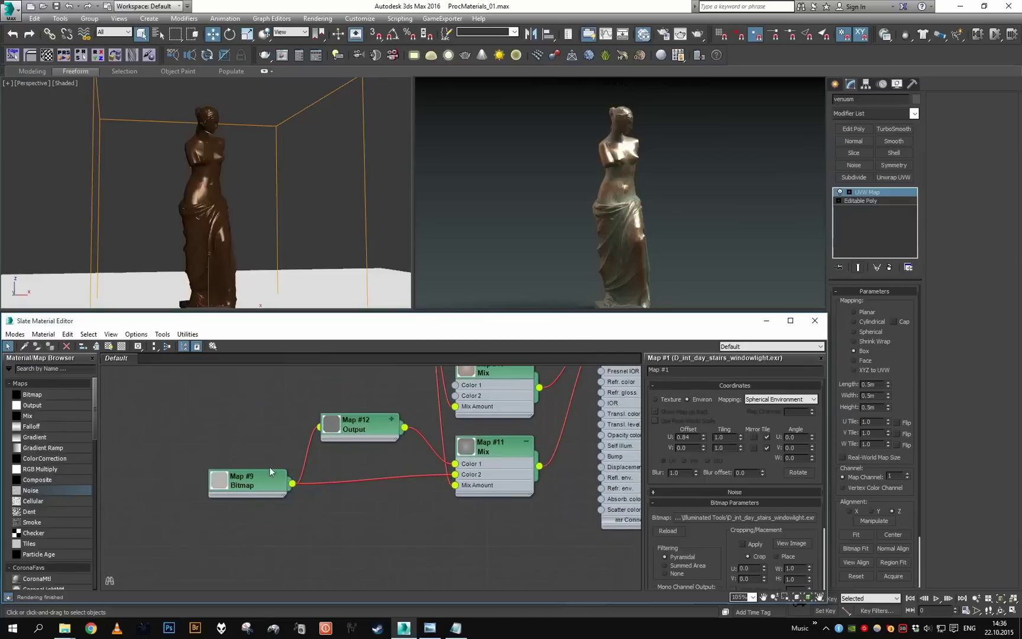
double_click(265, 486)
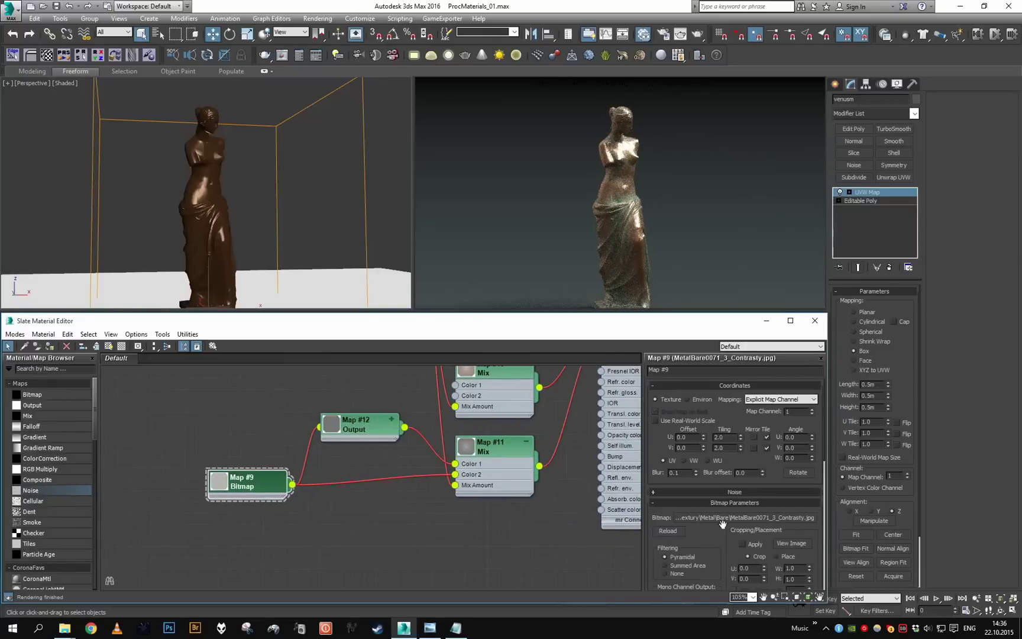
drag(721, 549, 719, 502)
drag(824, 475, 823, 557)
text(.7)
key(Return)
Compare the render with the bronze reference image, close the image, and inspect the statue's torso up close.
click(430, 628)
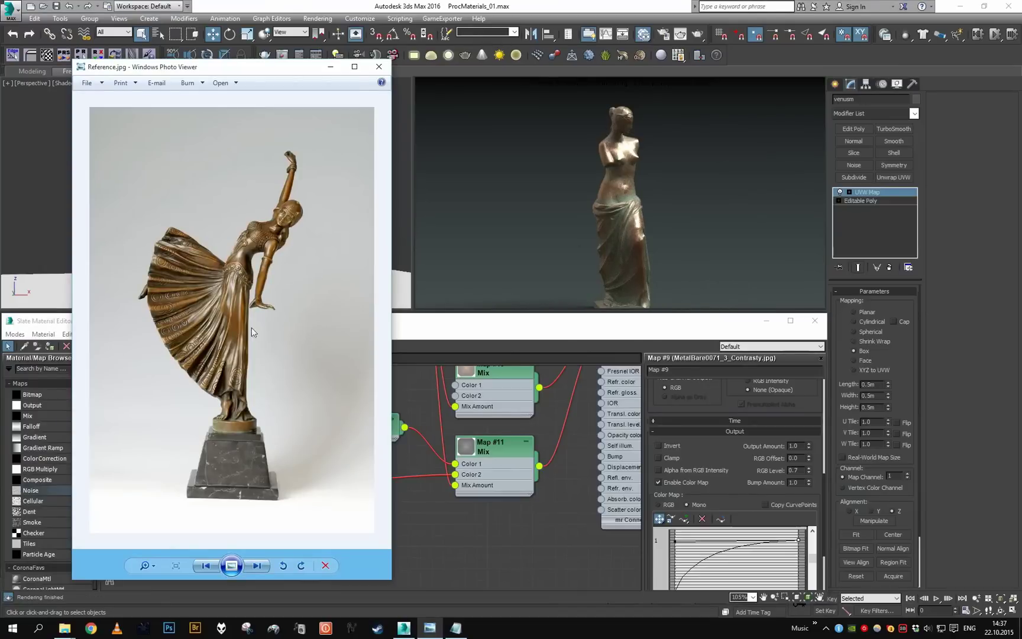
click(378, 66)
alt+middle_drag(269, 201, 309, 192)
key(z)
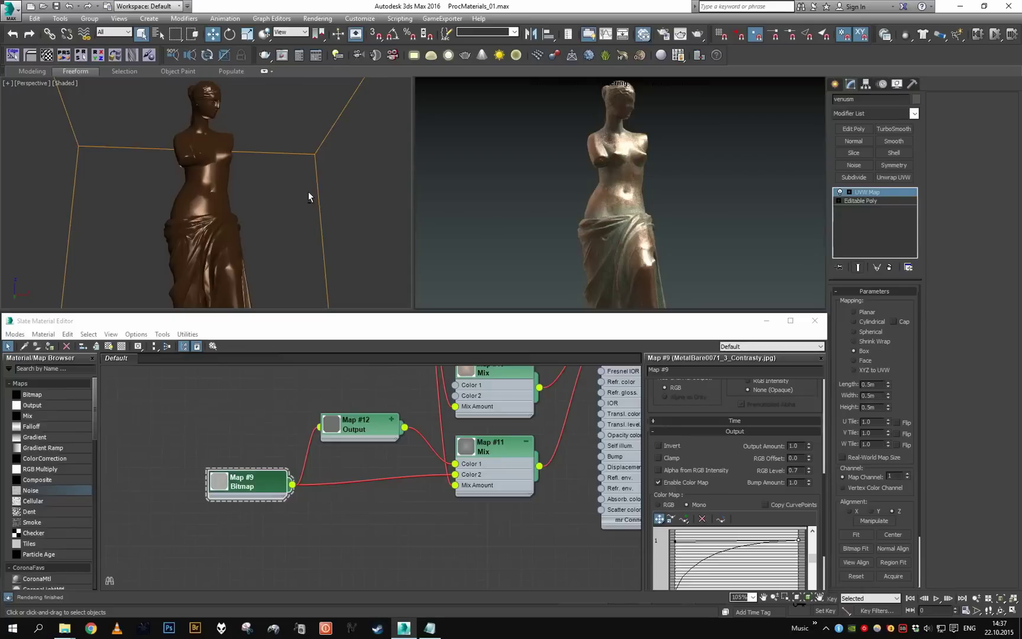
scroll(283, 193, up, 5)
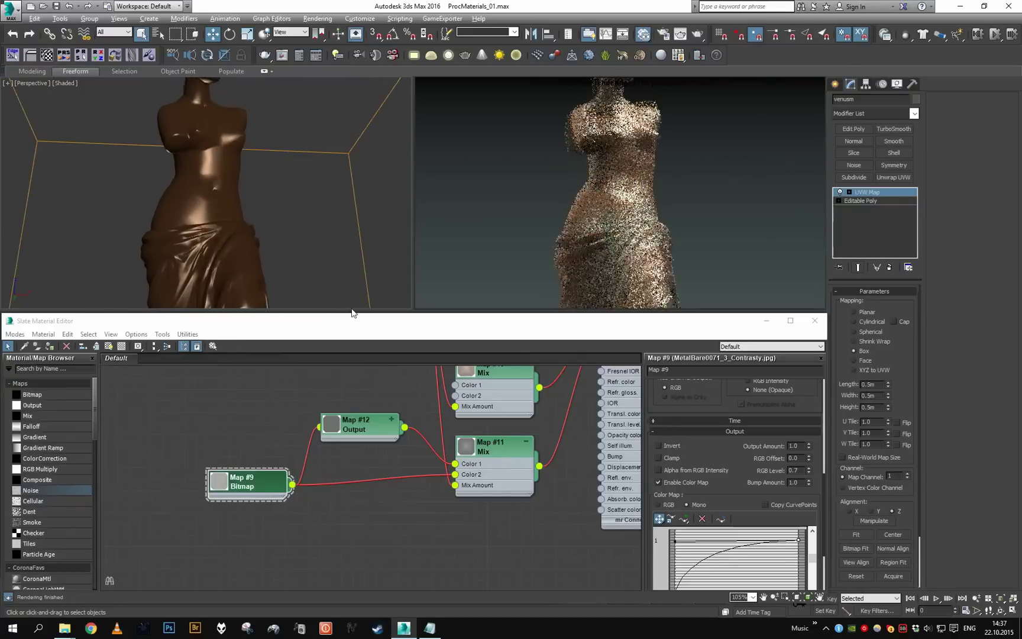
Move the glossiness bitmap node farther away from its Output map in the node graph.
middle_drag(499, 464, 406, 479)
scroll(362, 464, down, 8)
scroll(417, 480, up, 5)
middle_drag(279, 429, 401, 515)
scroll(401, 515, up, 2)
scroll(404, 492, down, 3)
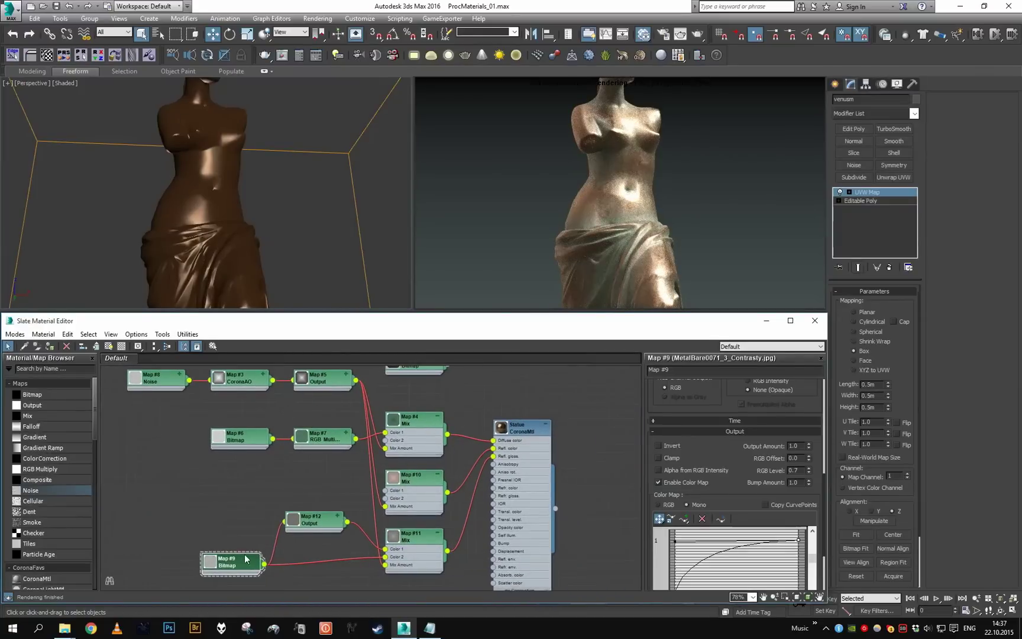
drag(246, 558, 212, 533)
Set the blur of the Noise map feeding the CoronaAO map to 0.1.
double_click(159, 379)
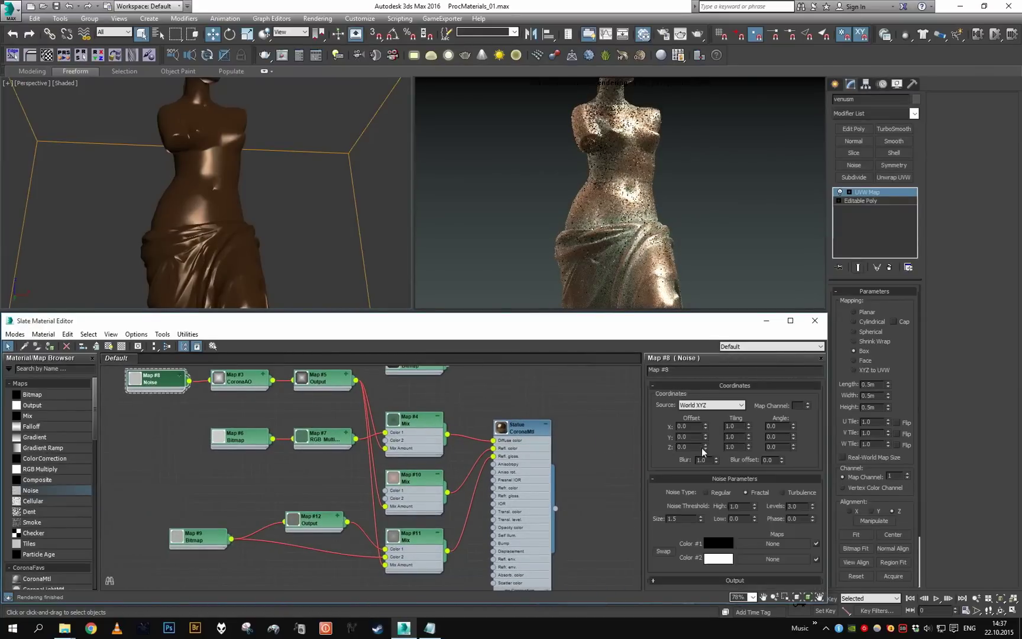
text(.1)
key(Return)
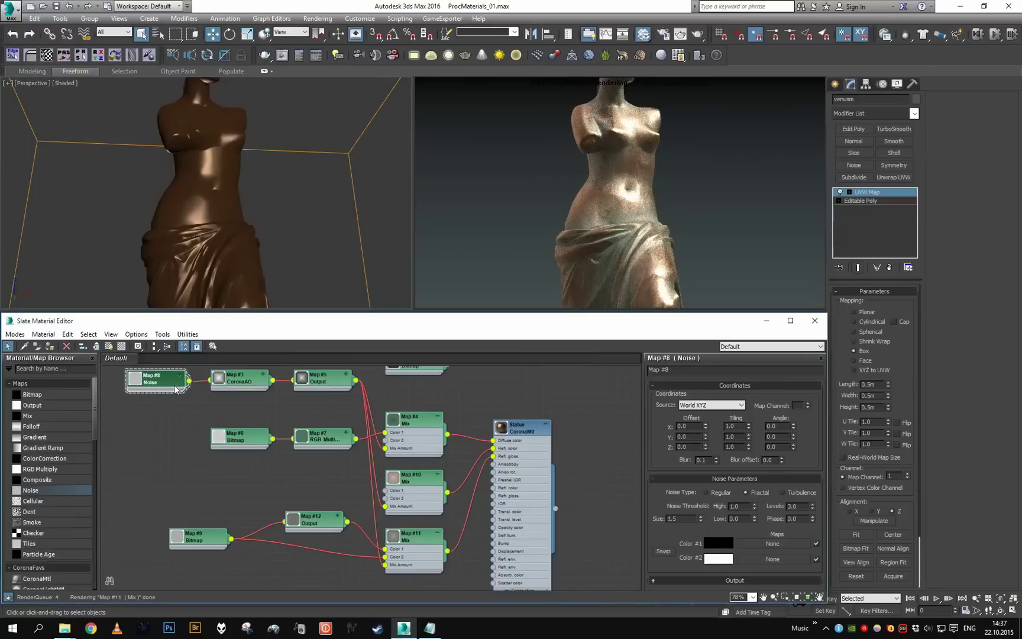
Try the Noise map as the bump source by connecting it to the Statue CoronaMtl's Bump input.
drag(189, 380, 494, 543)
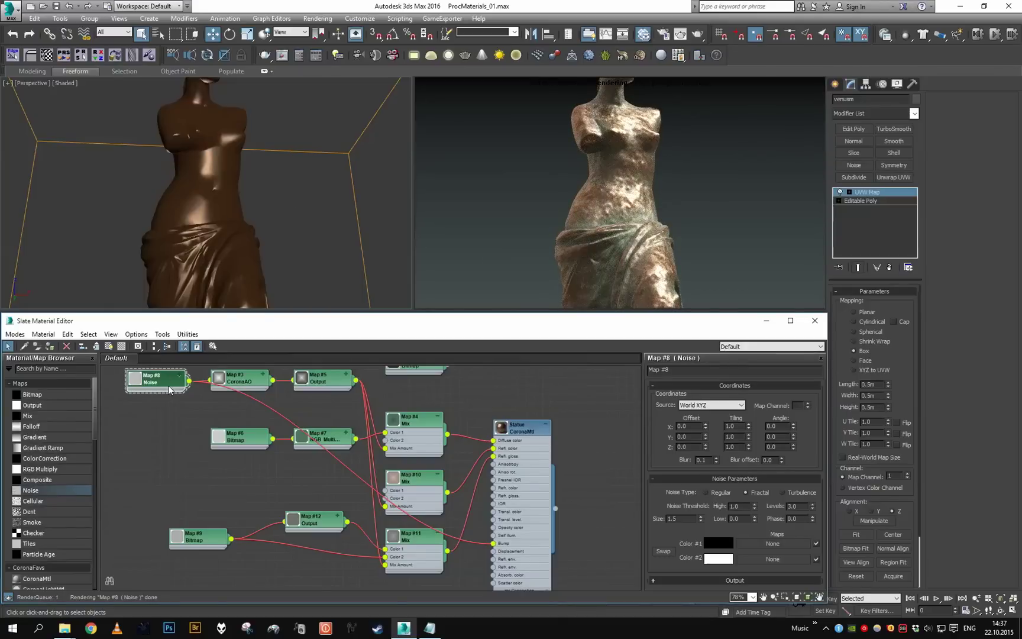
middle_drag(173, 389, 226, 423)
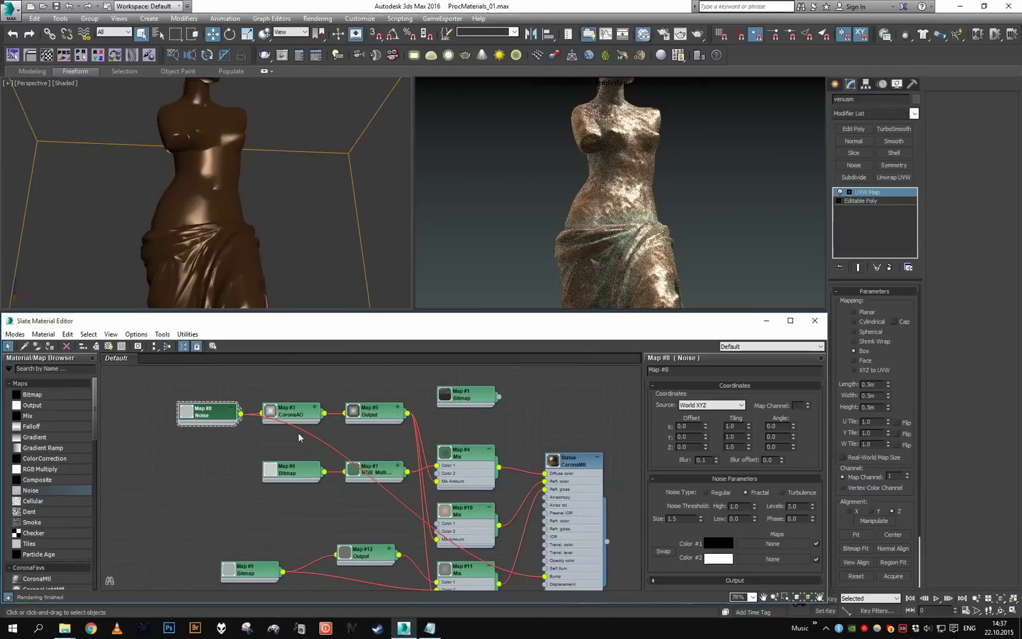
Connect the HugeBare_Tiled_3.2.jpg bitmap to the Statue CoronaMtl's Bump input and open the bitmap's parameters.
middle_drag(459, 530, 463, 491)
scroll(463, 490, up, 1)
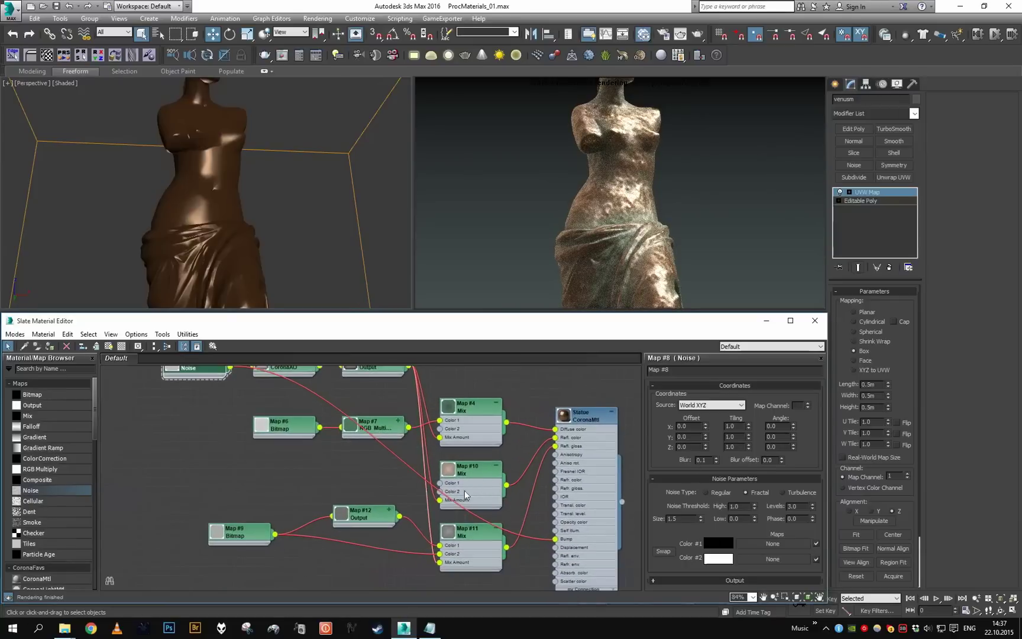
click(311, 429)
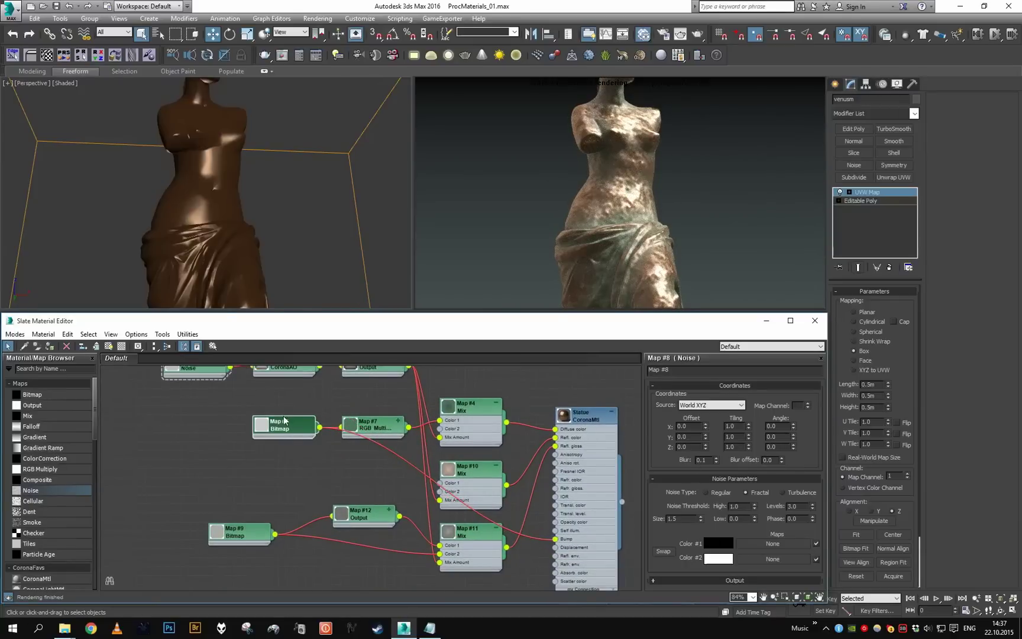
double_click(293, 432)
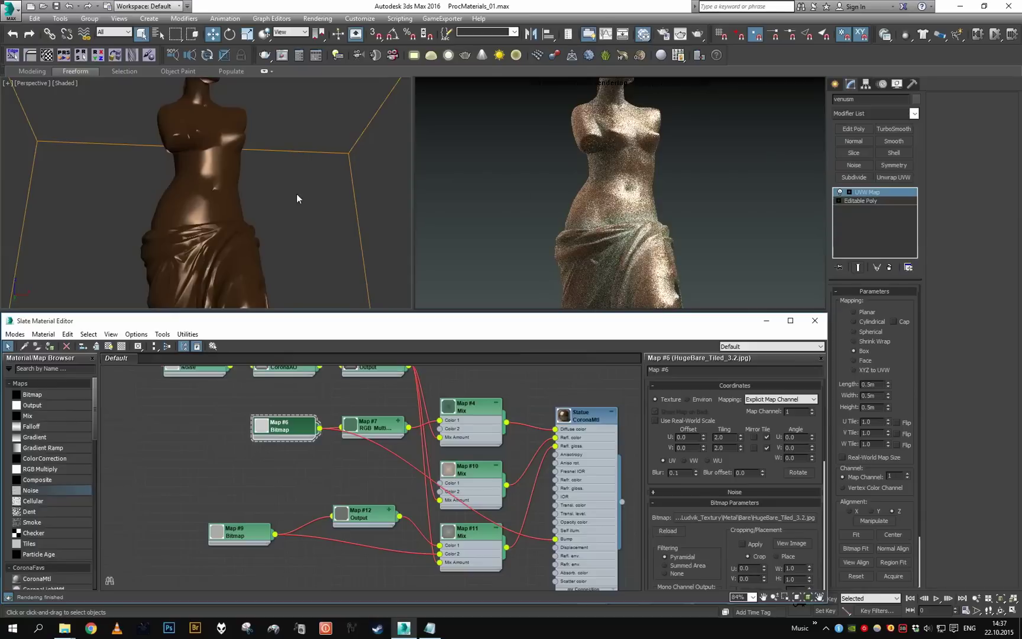
Set the Statue CoronaMtl's Bump amount to 0.1 and check the effect on the whole statue.
scroll(296, 193, up, 4)
scroll(297, 193, up, 2)
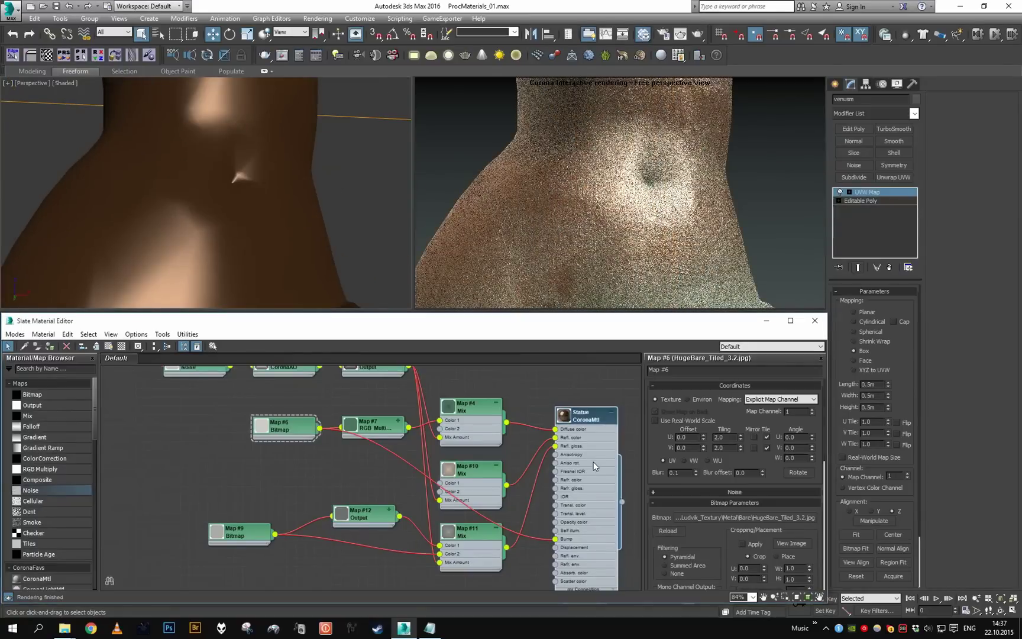
scroll(732, 548, down, 5)
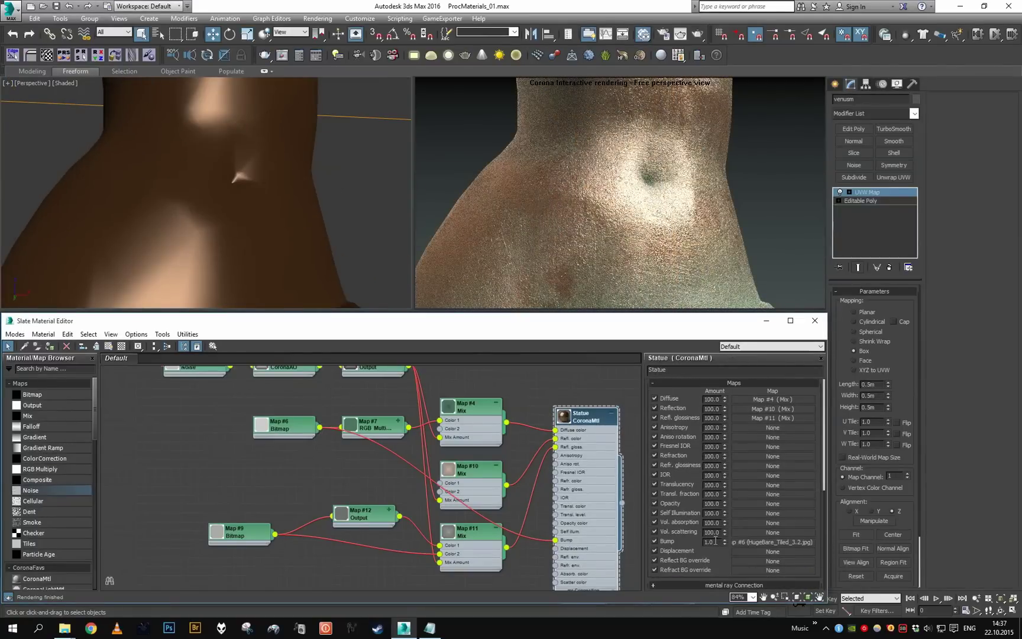
text(0.1)
key(Return)
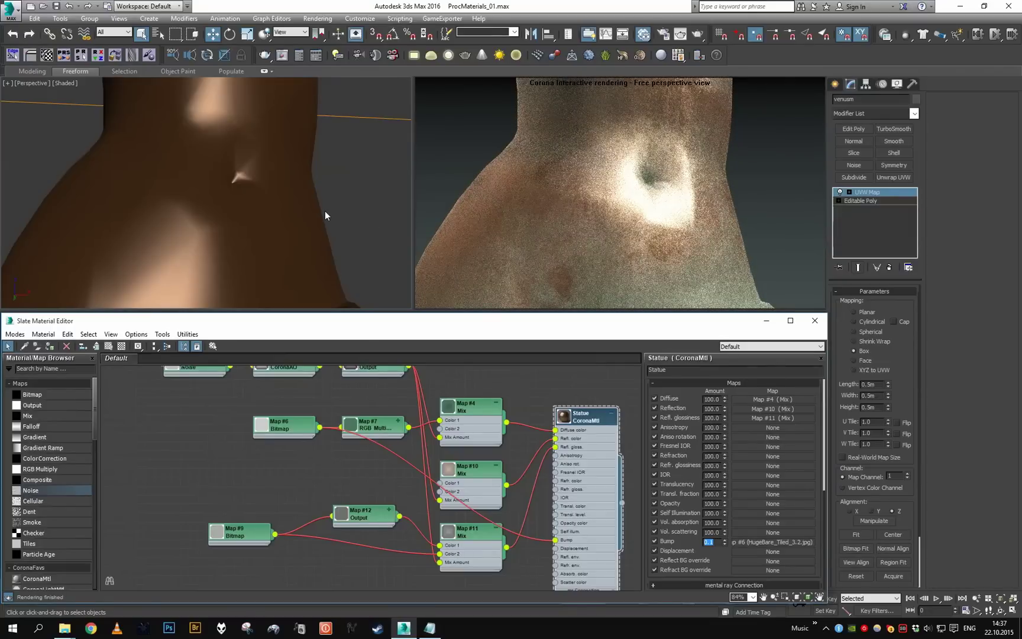
scroll(325, 210, down, 5)
alt+middle_drag(313, 240, 333, 224)
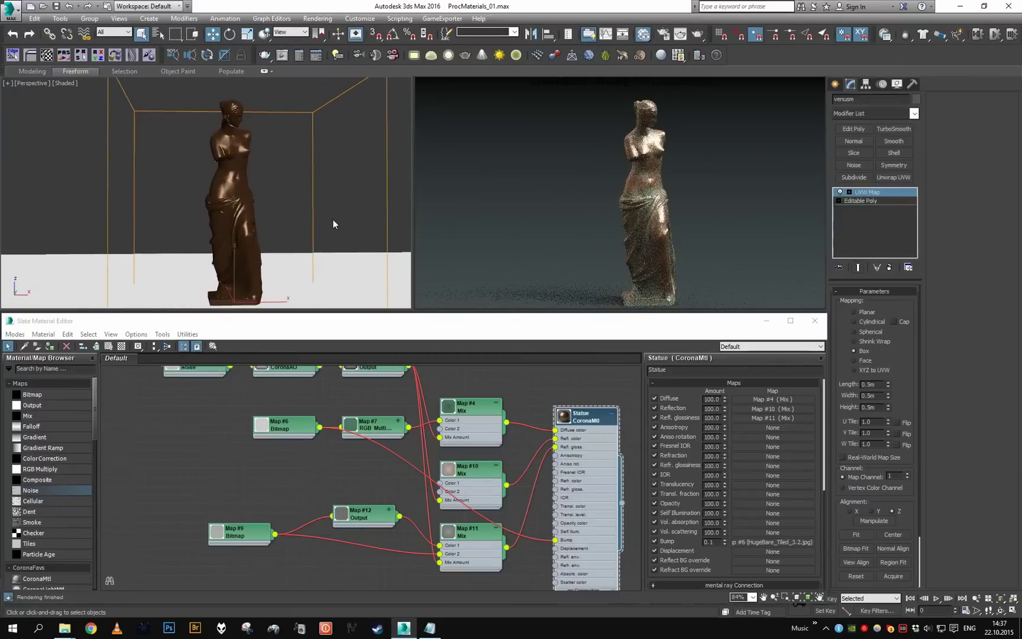